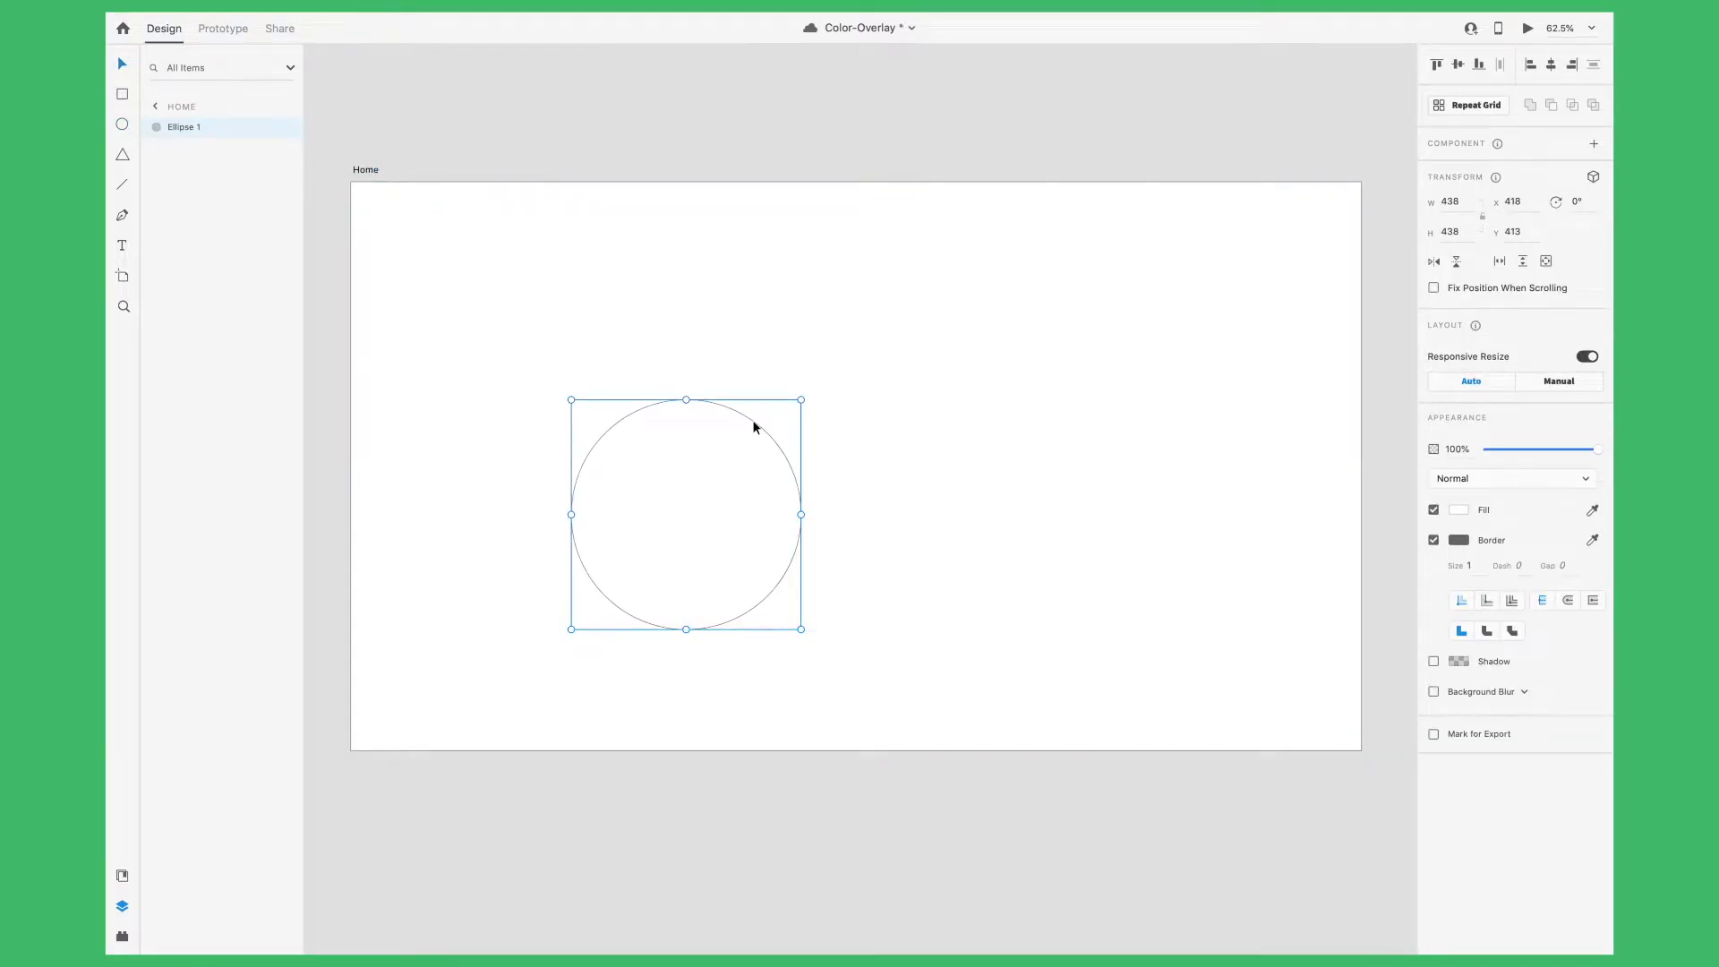
Move the circle to X 482, Y 321 and give it a borderless magenta fill, #9D1592
drag(753, 428, 786, 374)
click(1459, 510)
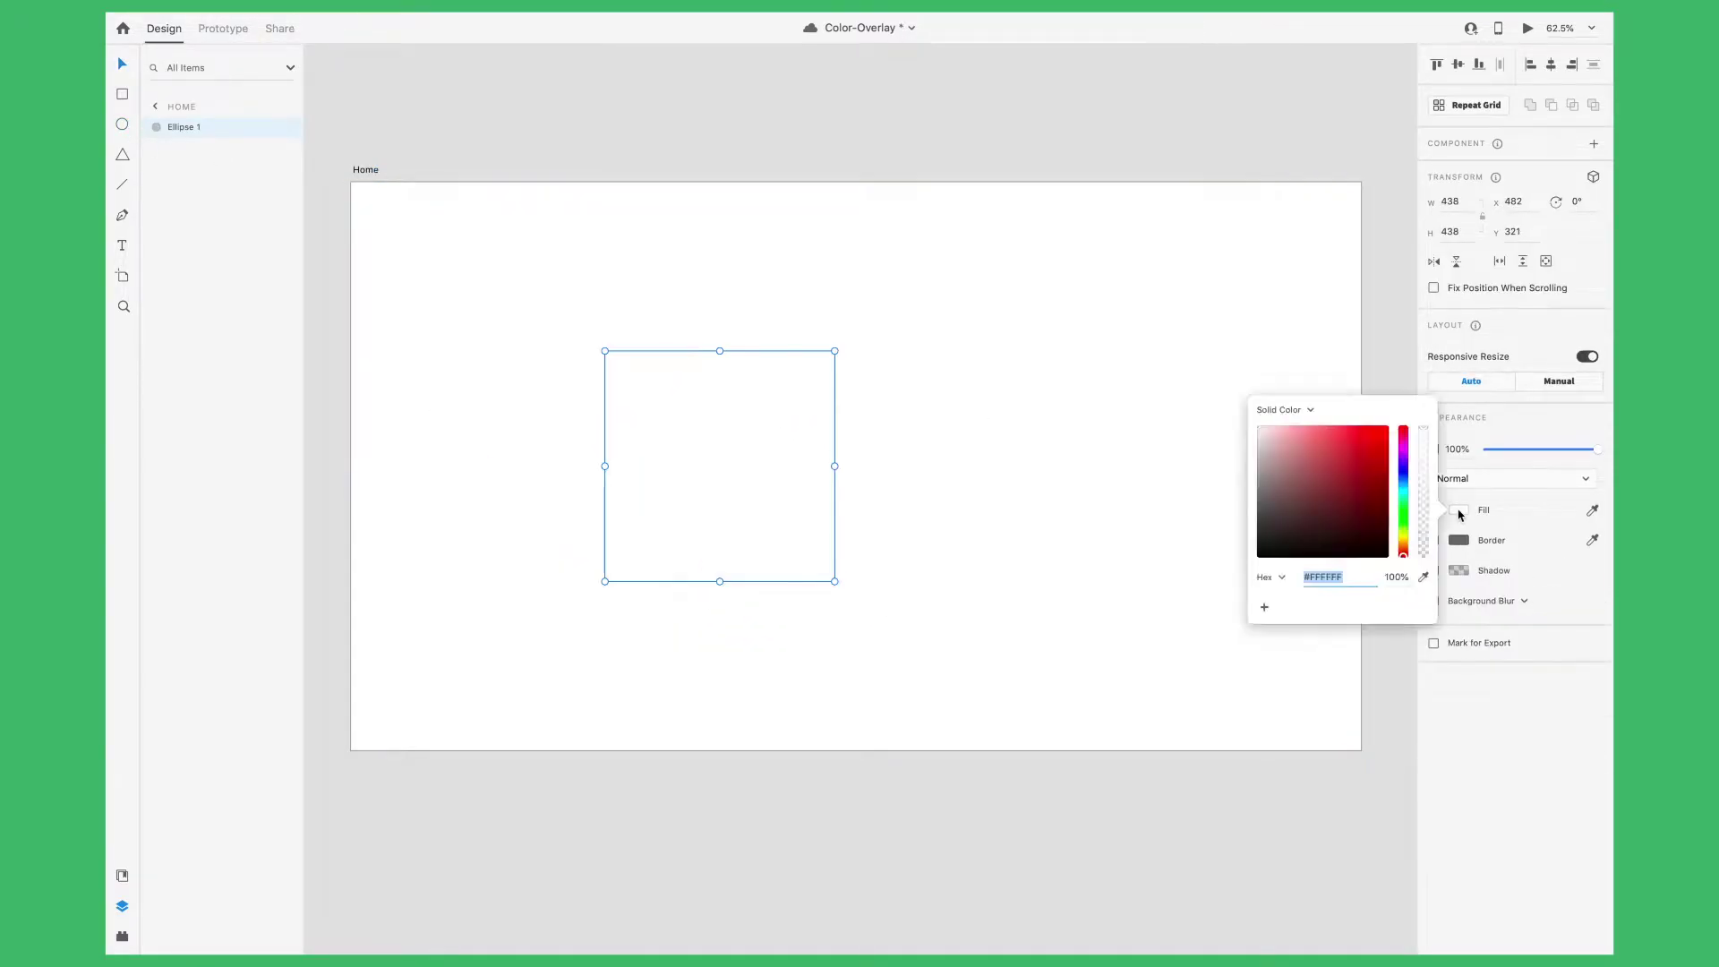
drag(1379, 458, 1387, 461)
click(1403, 446)
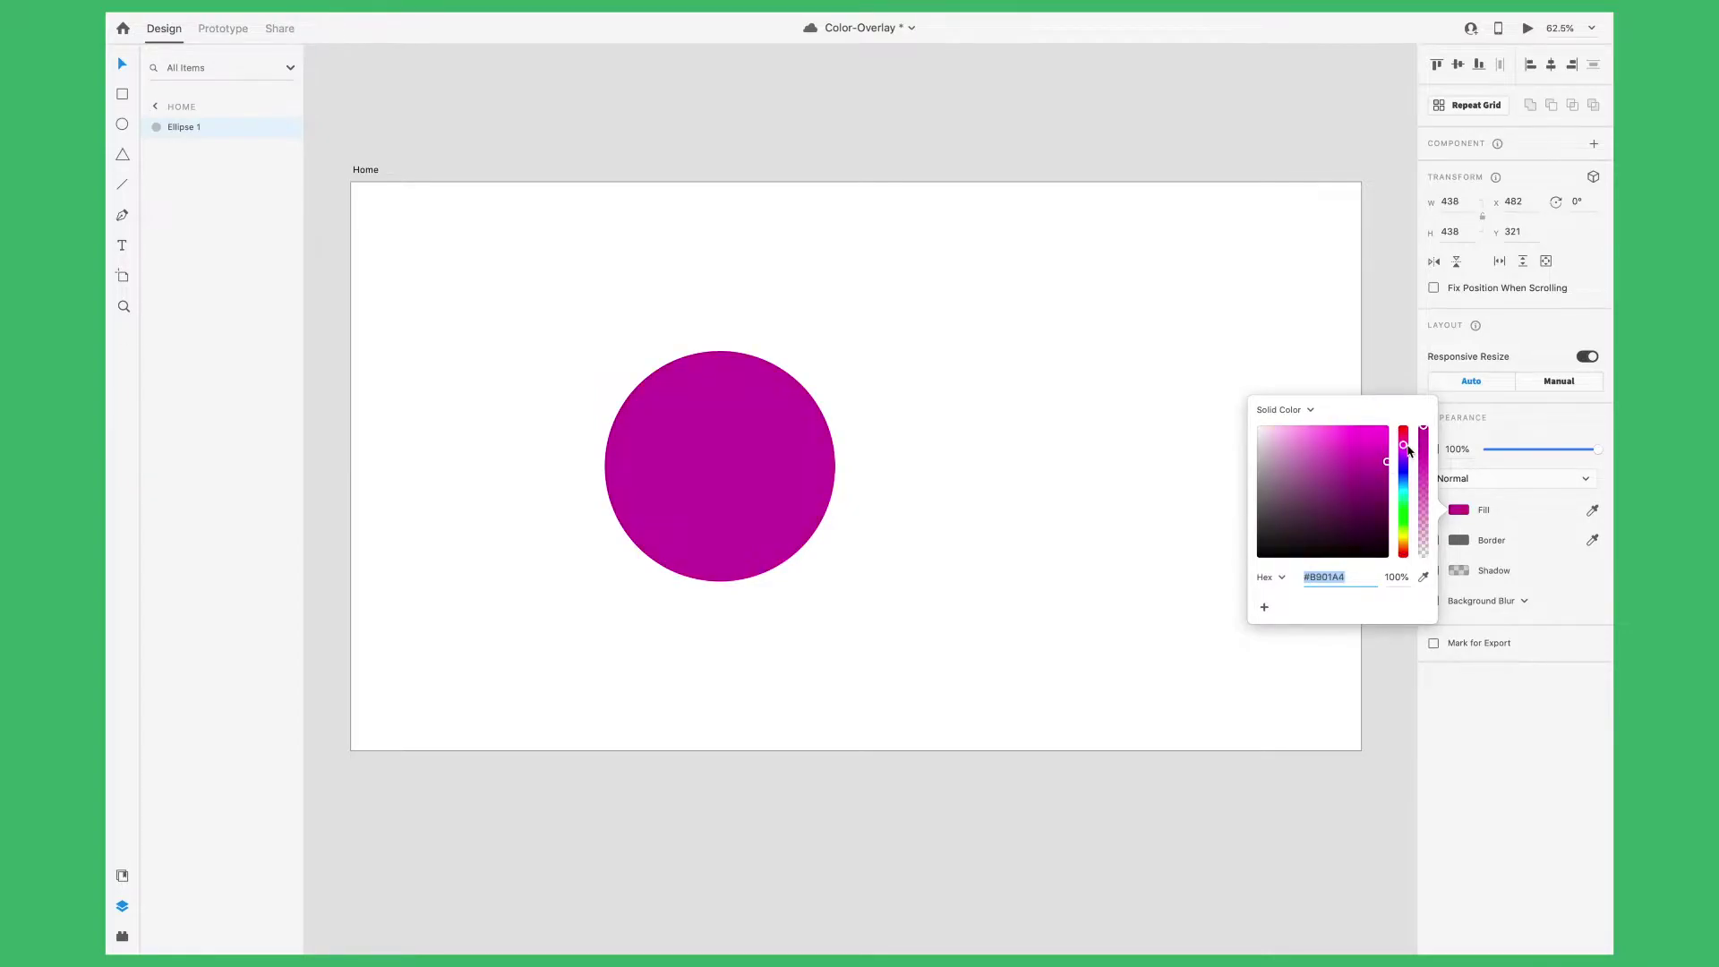
click(1369, 475)
Duplicate the magenta circle beside the original and fill the copy with dark indigo
click(756, 464)
drag(756, 465, 1013, 502)
click(1468, 512)
drag(1405, 448, 1404, 461)
click(1152, 308)
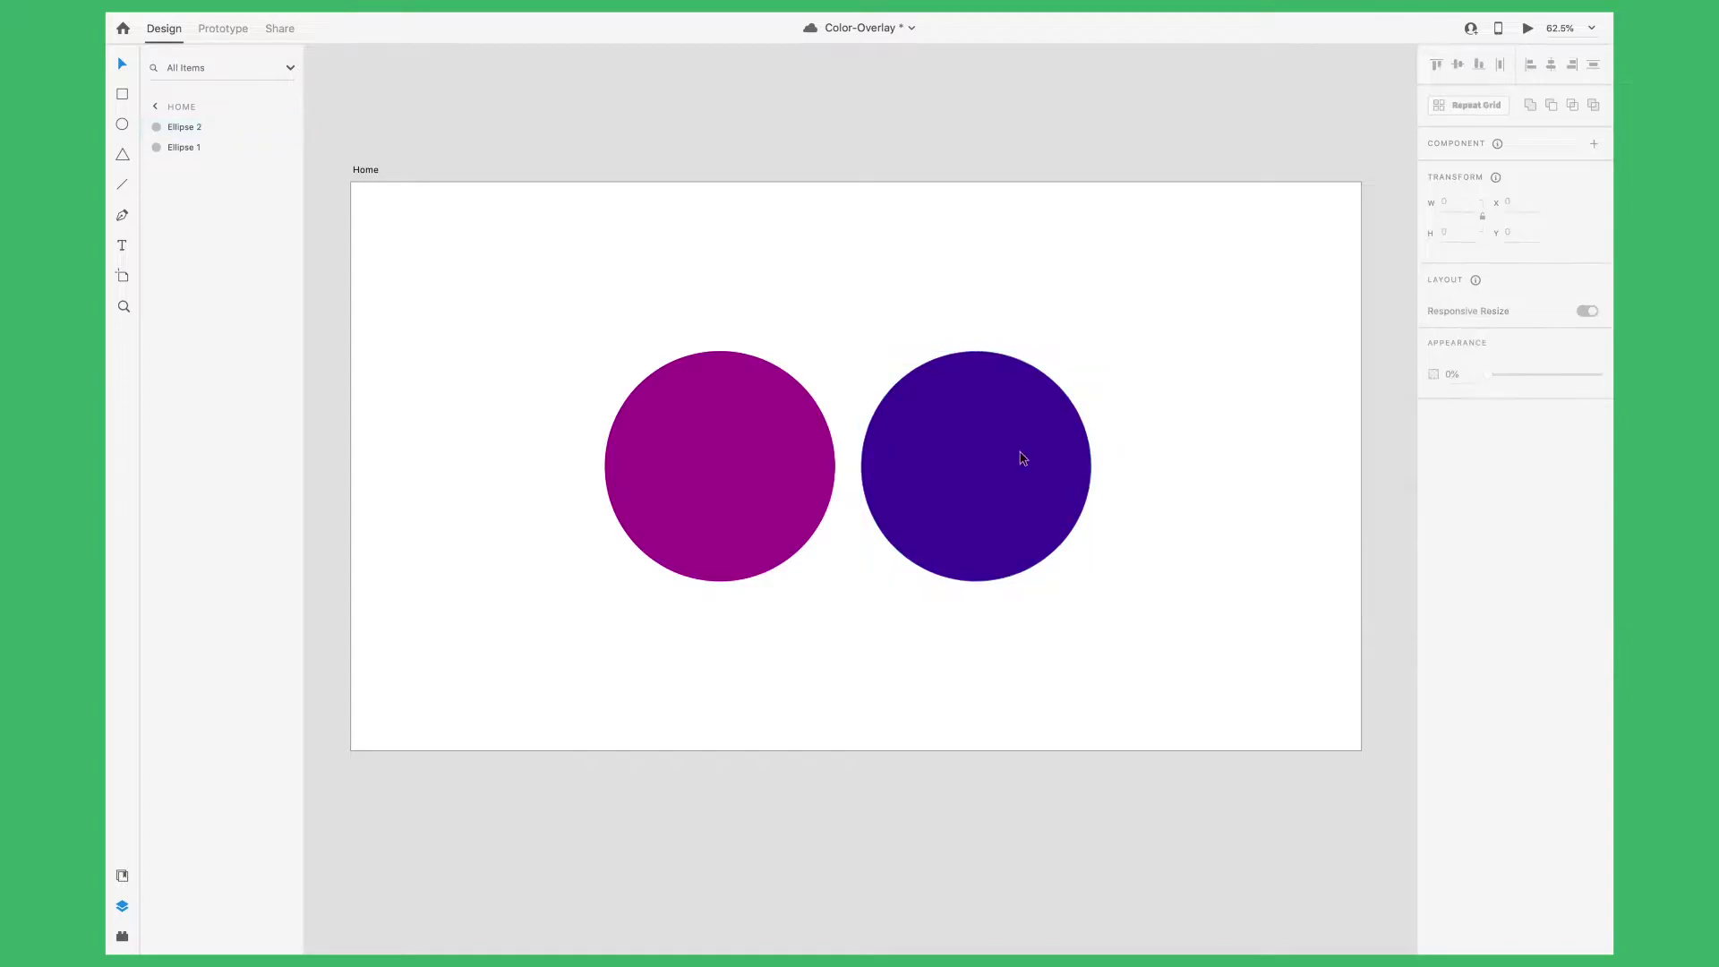
Move the indigo circle to X 774 so it overlaps the magenta one, and set its blend mode to Multiply
drag(1023, 458, 921, 456)
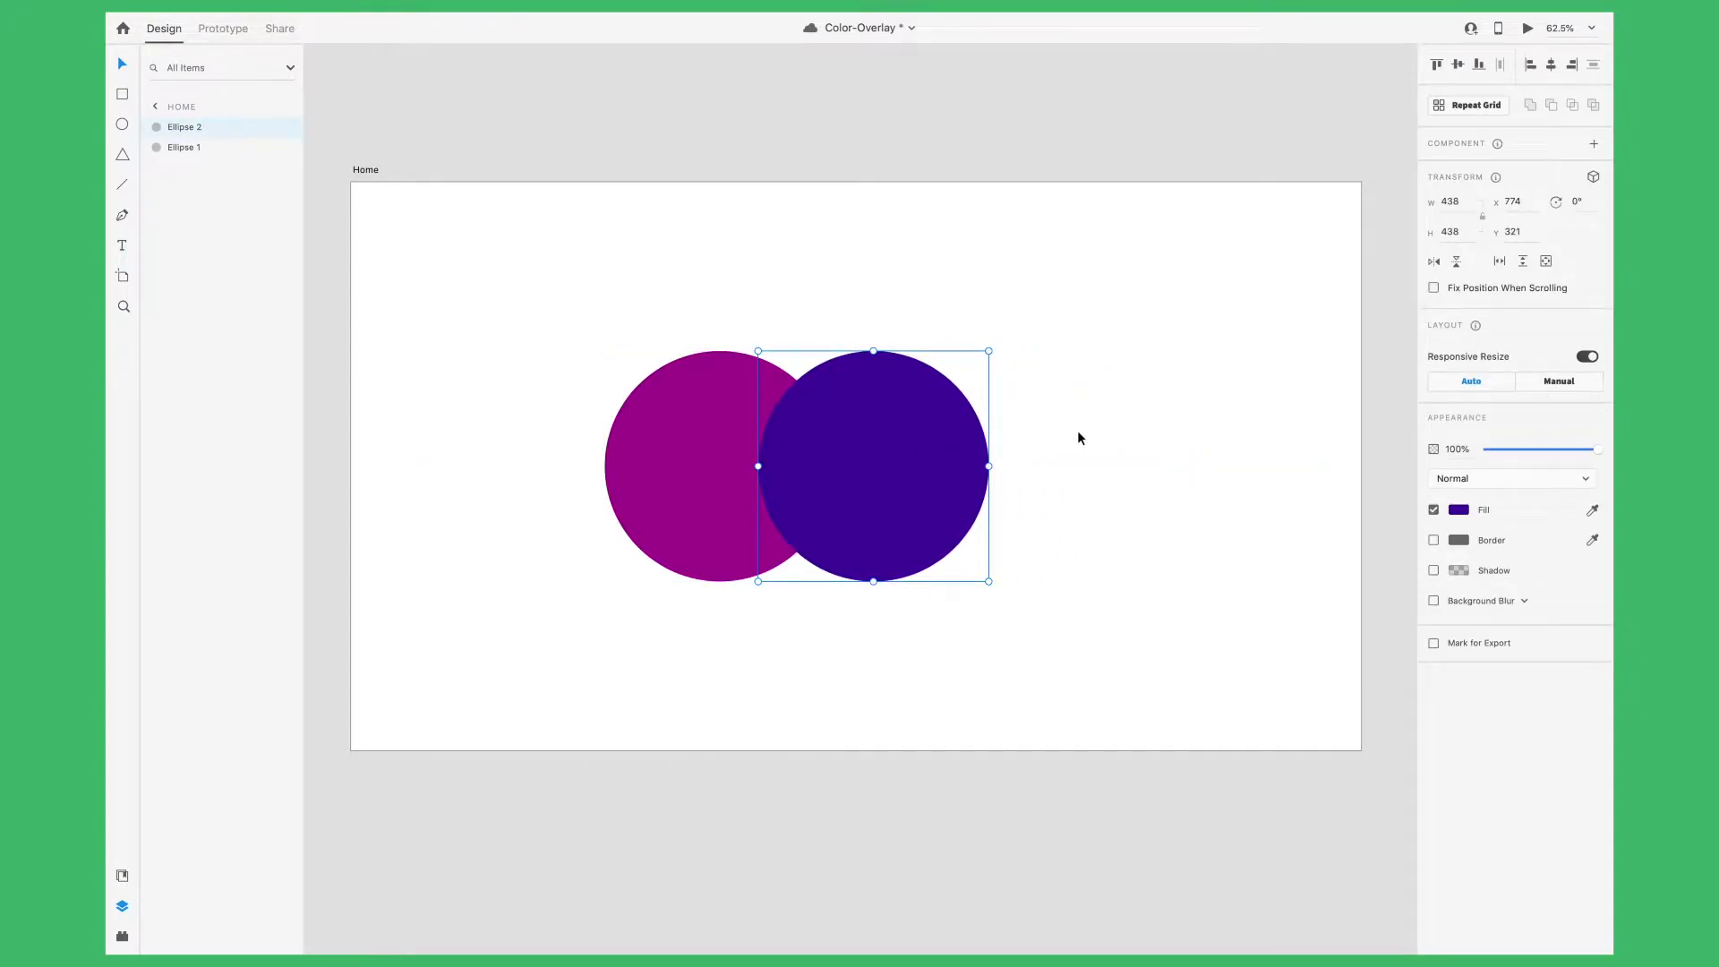
drag(1077, 438, 732, 452)
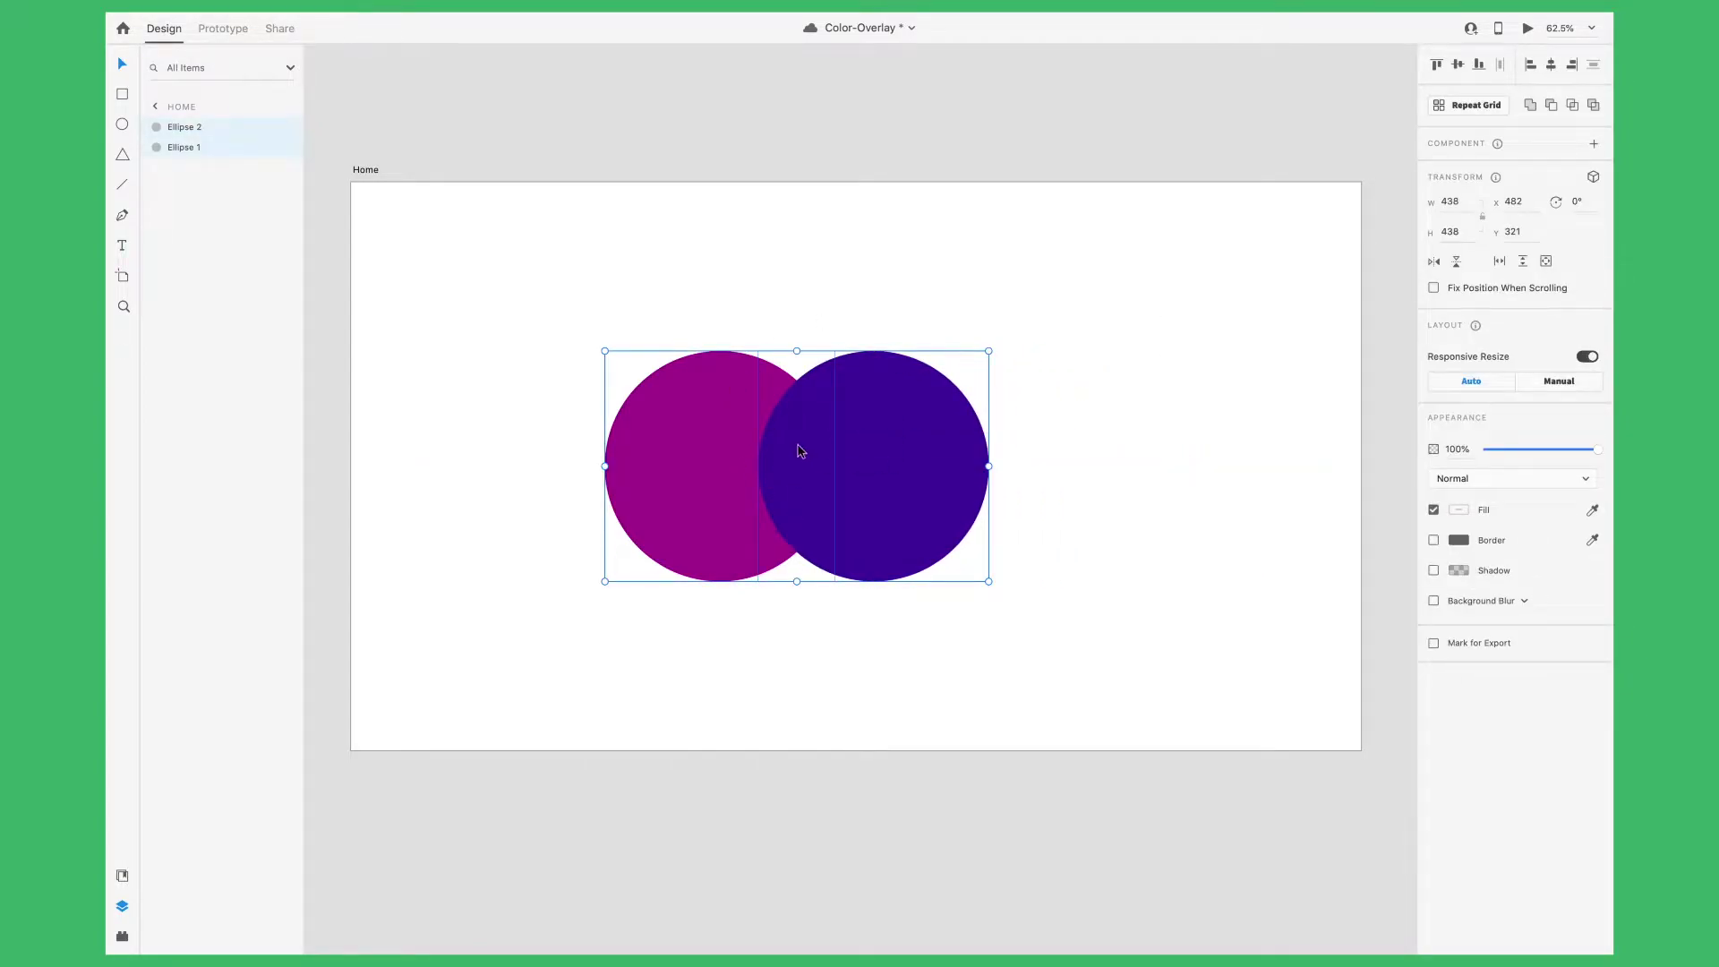
click(780, 664)
click(841, 483)
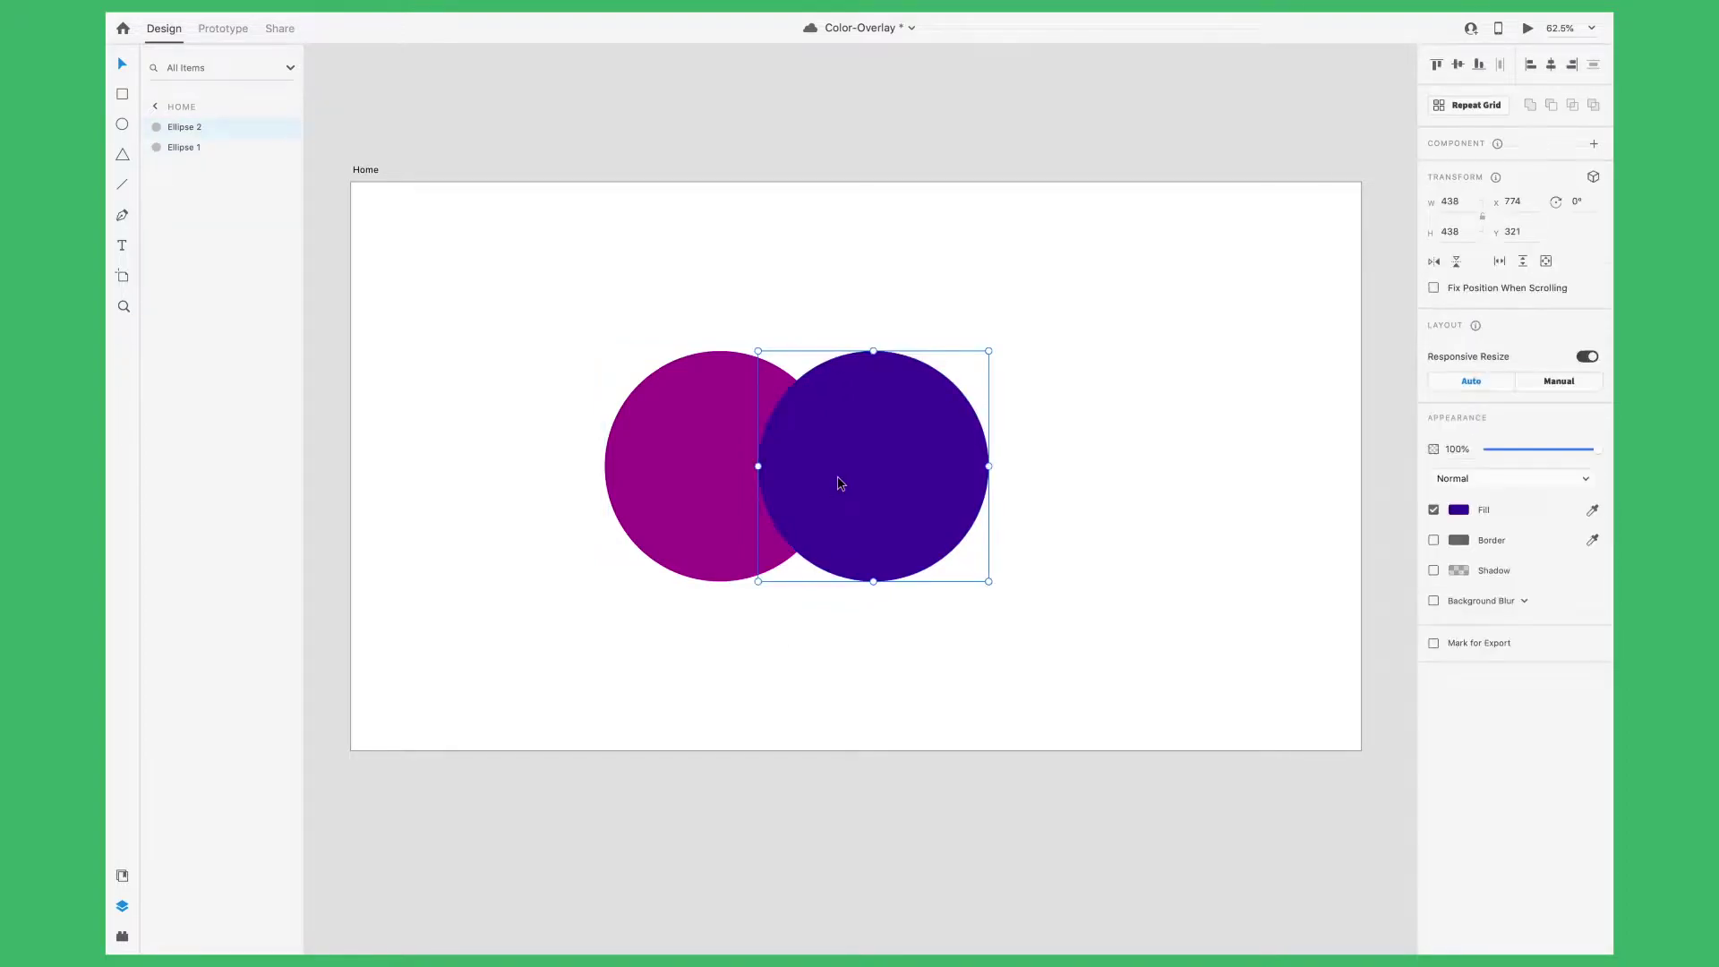
click(1494, 481)
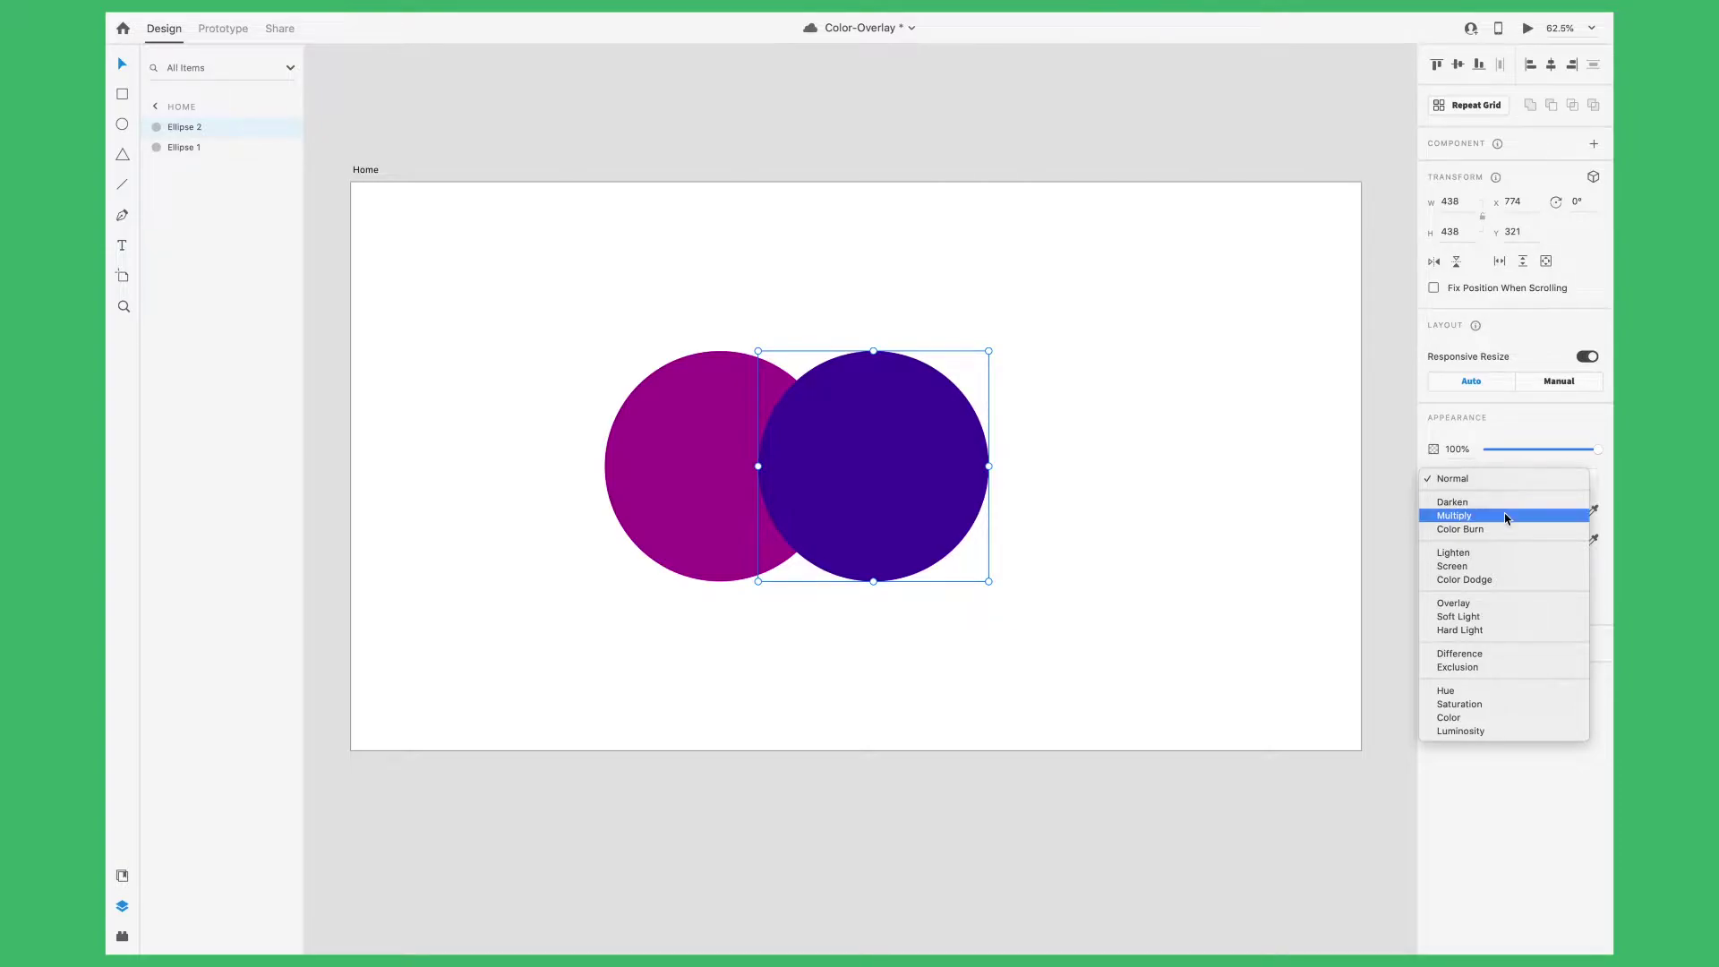
click(1505, 516)
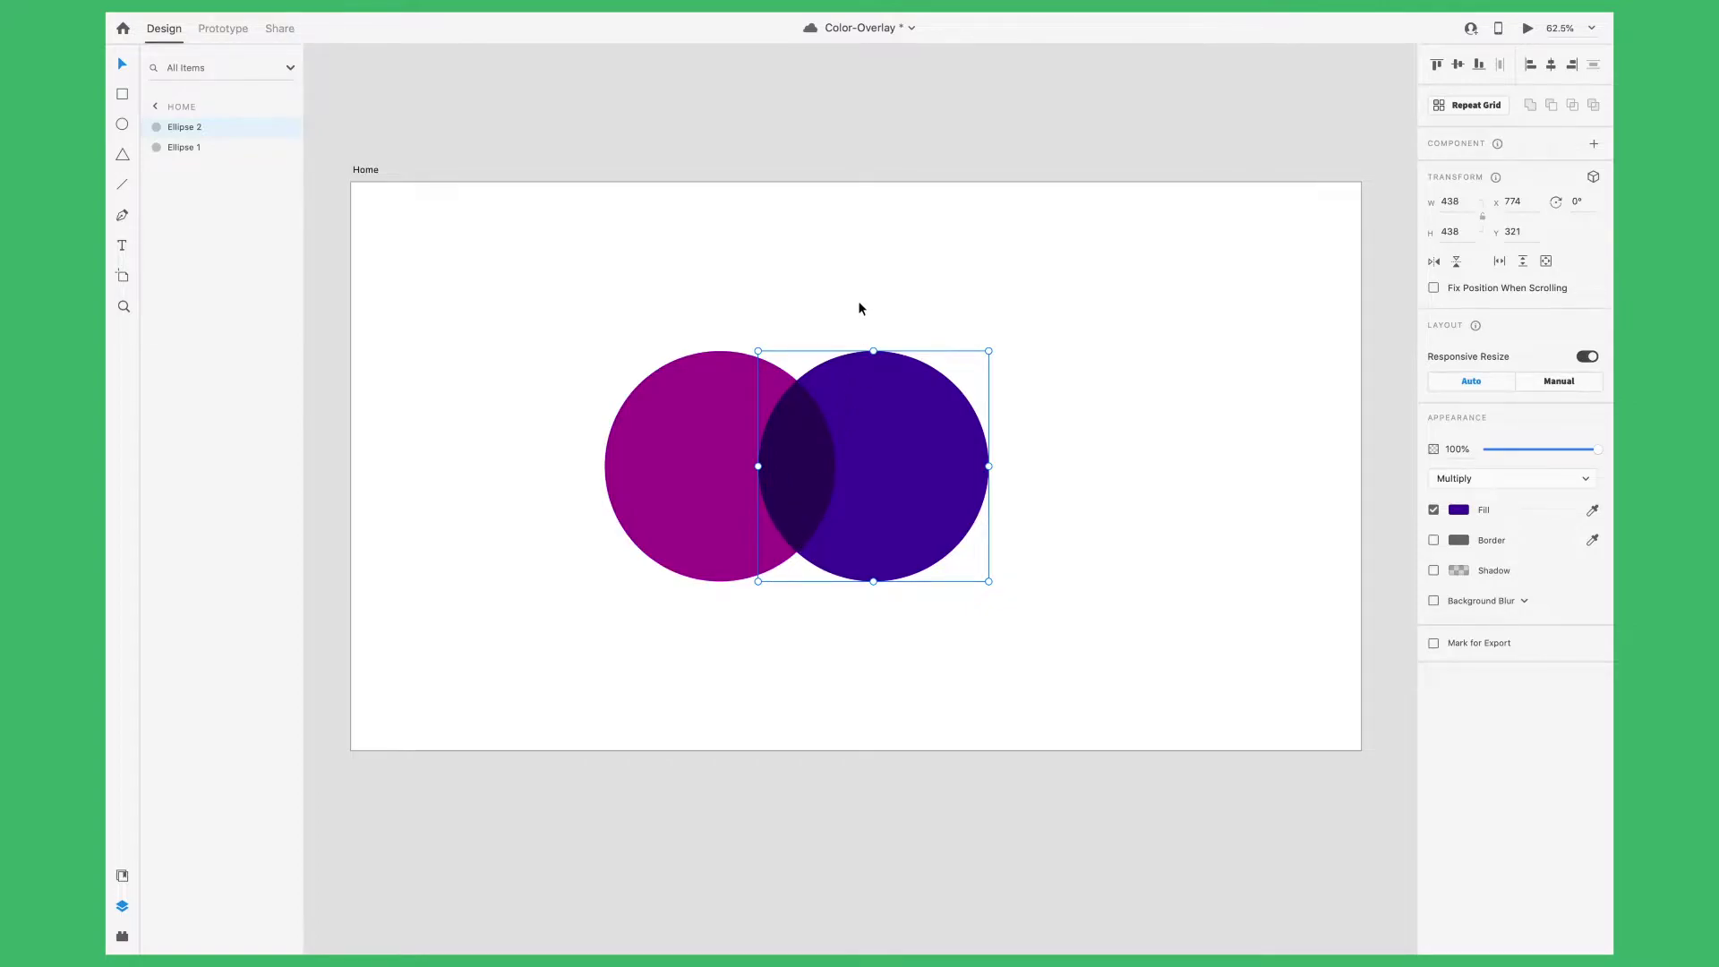
Enlarge the indigo circle proportionally about its centre to about 602 × 602
click(689, 444)
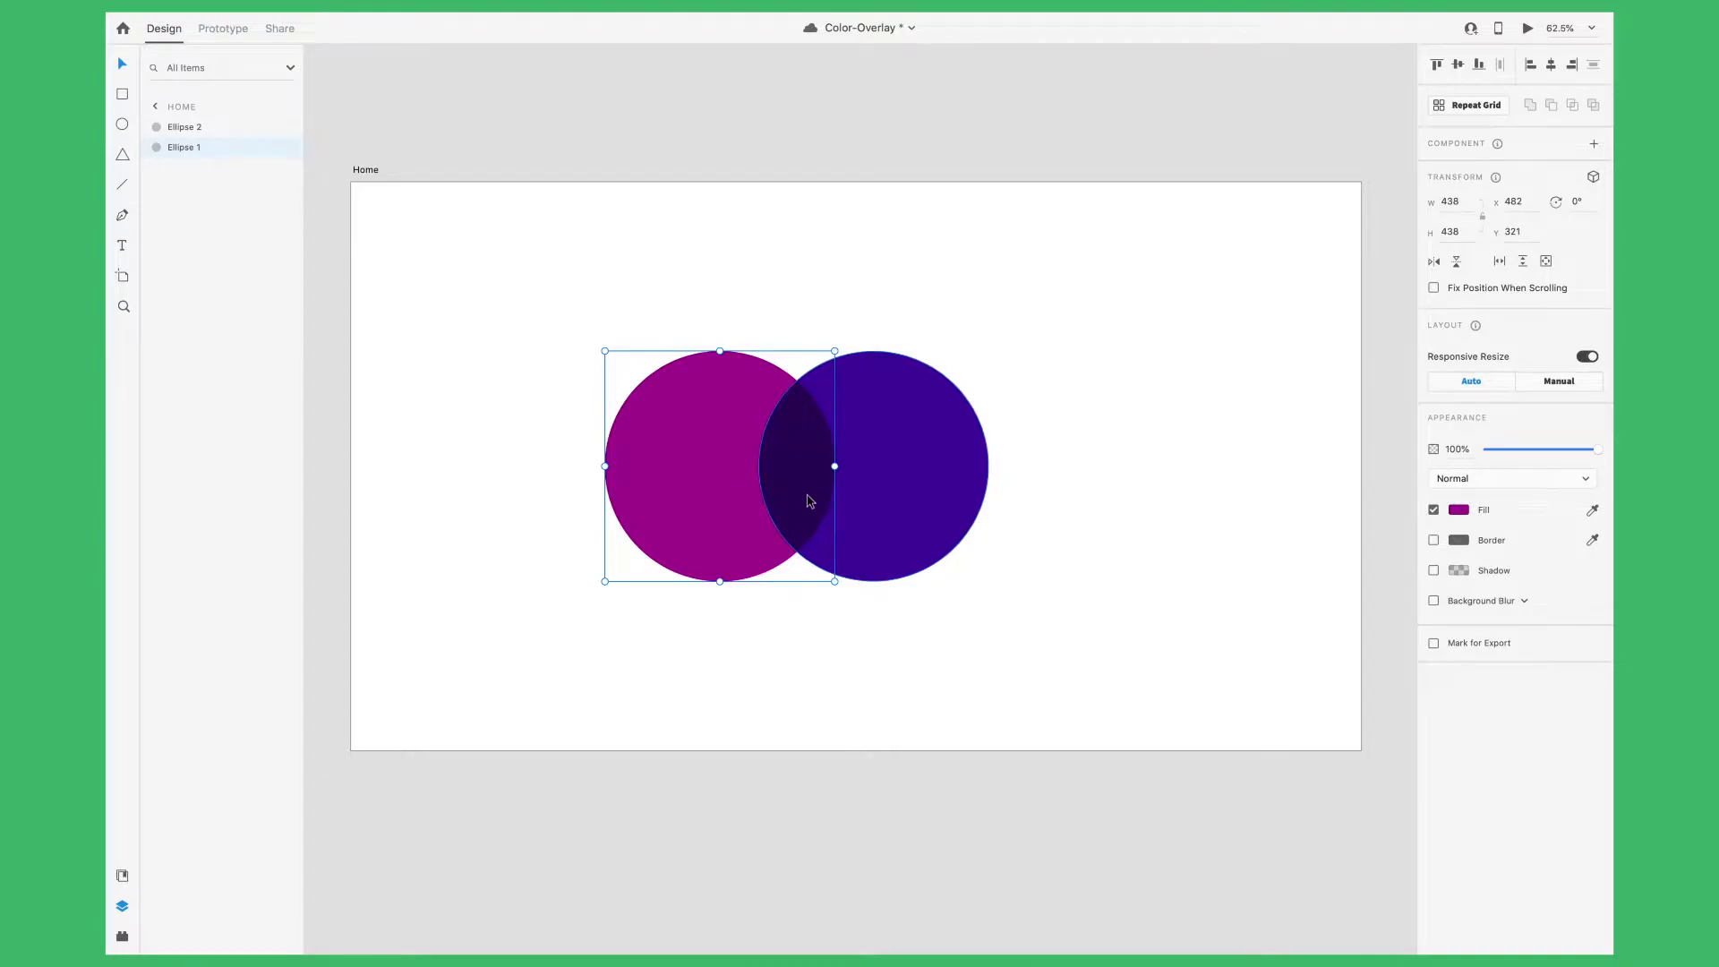
click(966, 394)
mouse_move(933, 431)
mouse_down()
mouse_move(833, 362)
mouse_move(975, 475)
mouse_move(975, 441)
mouse_move(931, 428)
mouse_up()
drag(989, 349, 1084, 305)
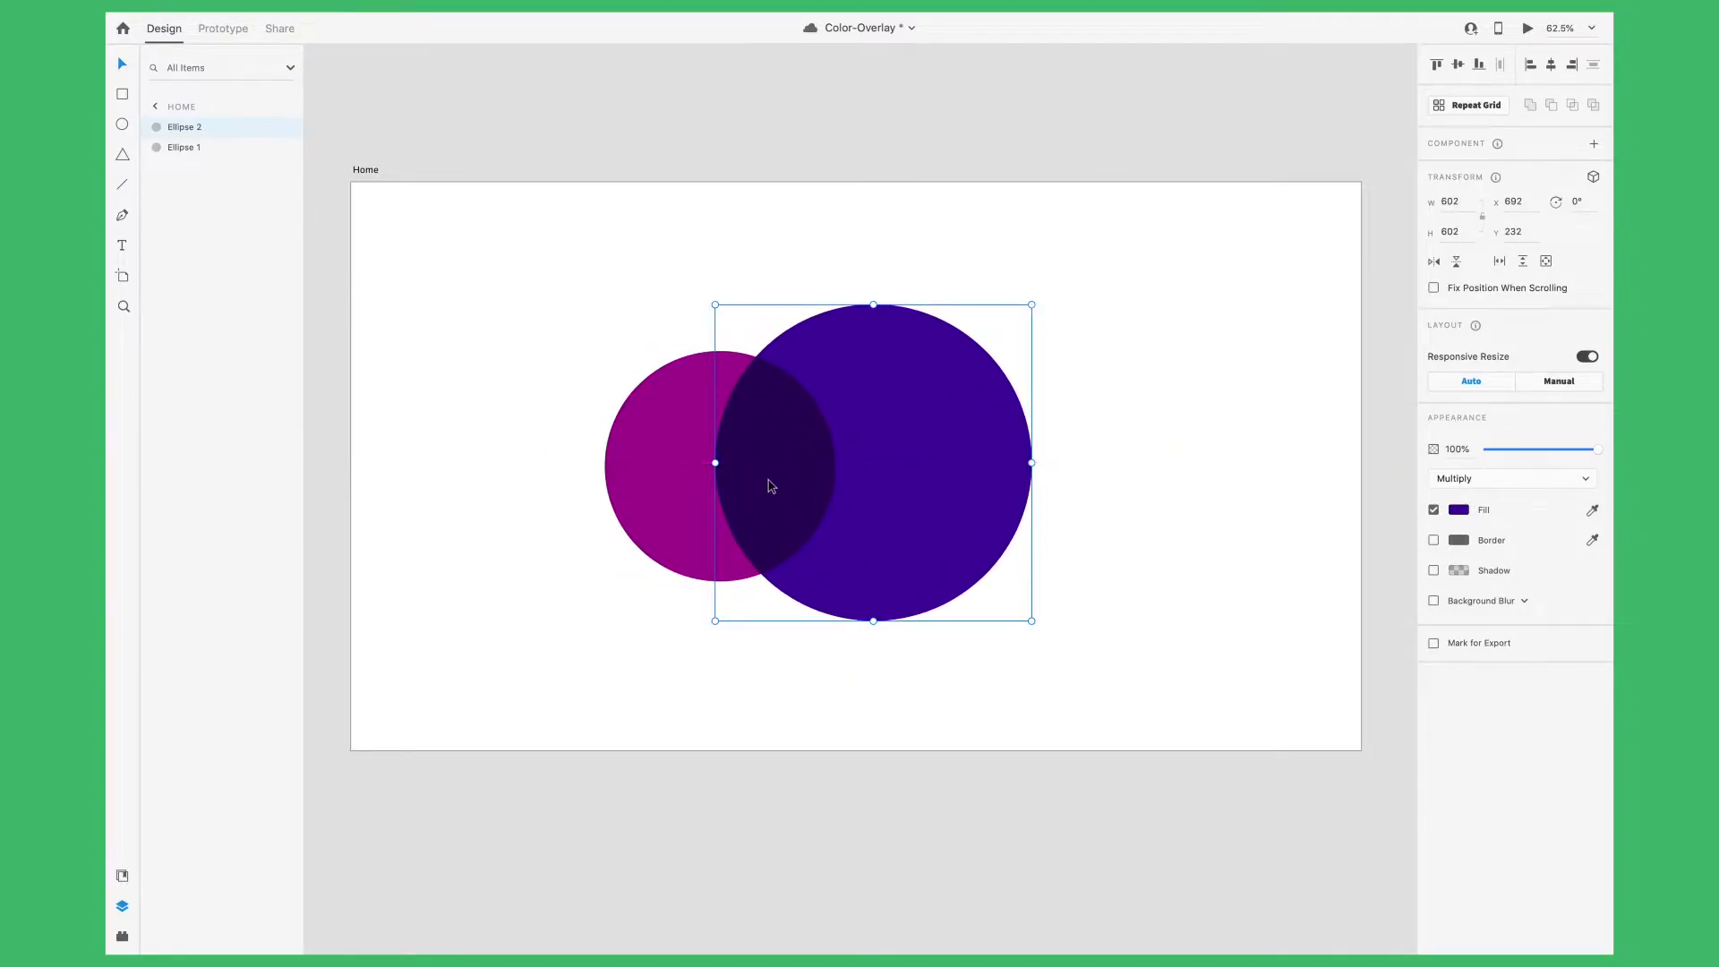
Bring the magenta circle in front of the indigo one and set its blend mode to Multiply
click(633, 546)
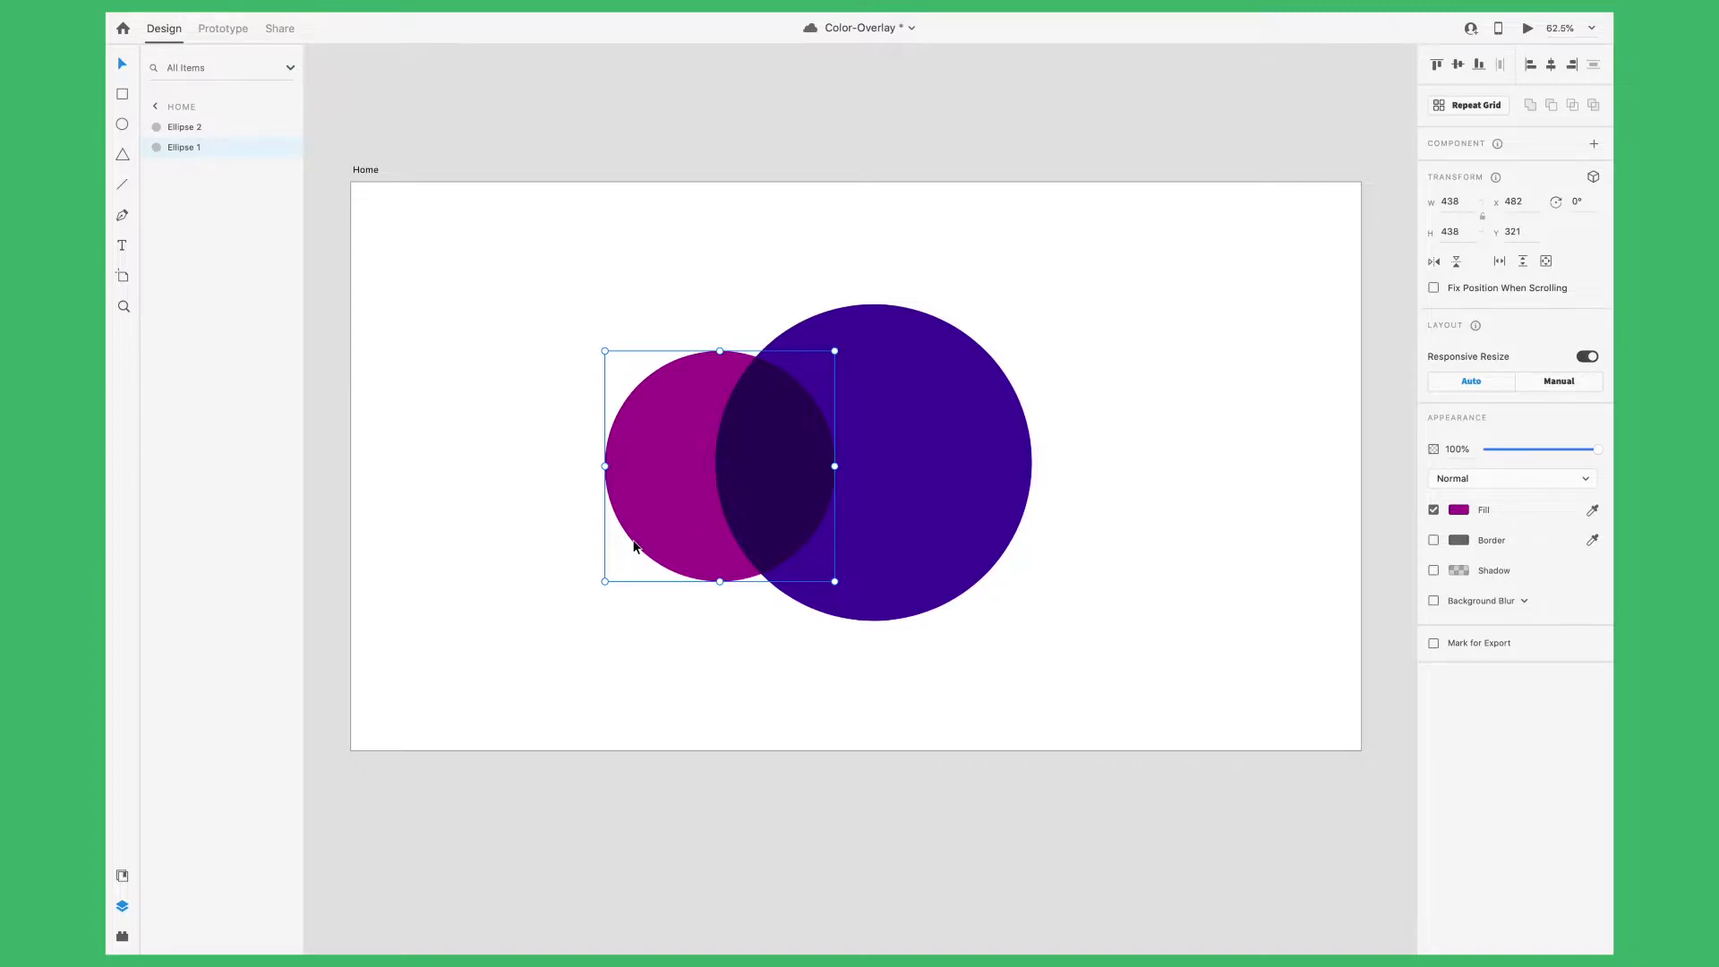
key(super+shift+bracketright)
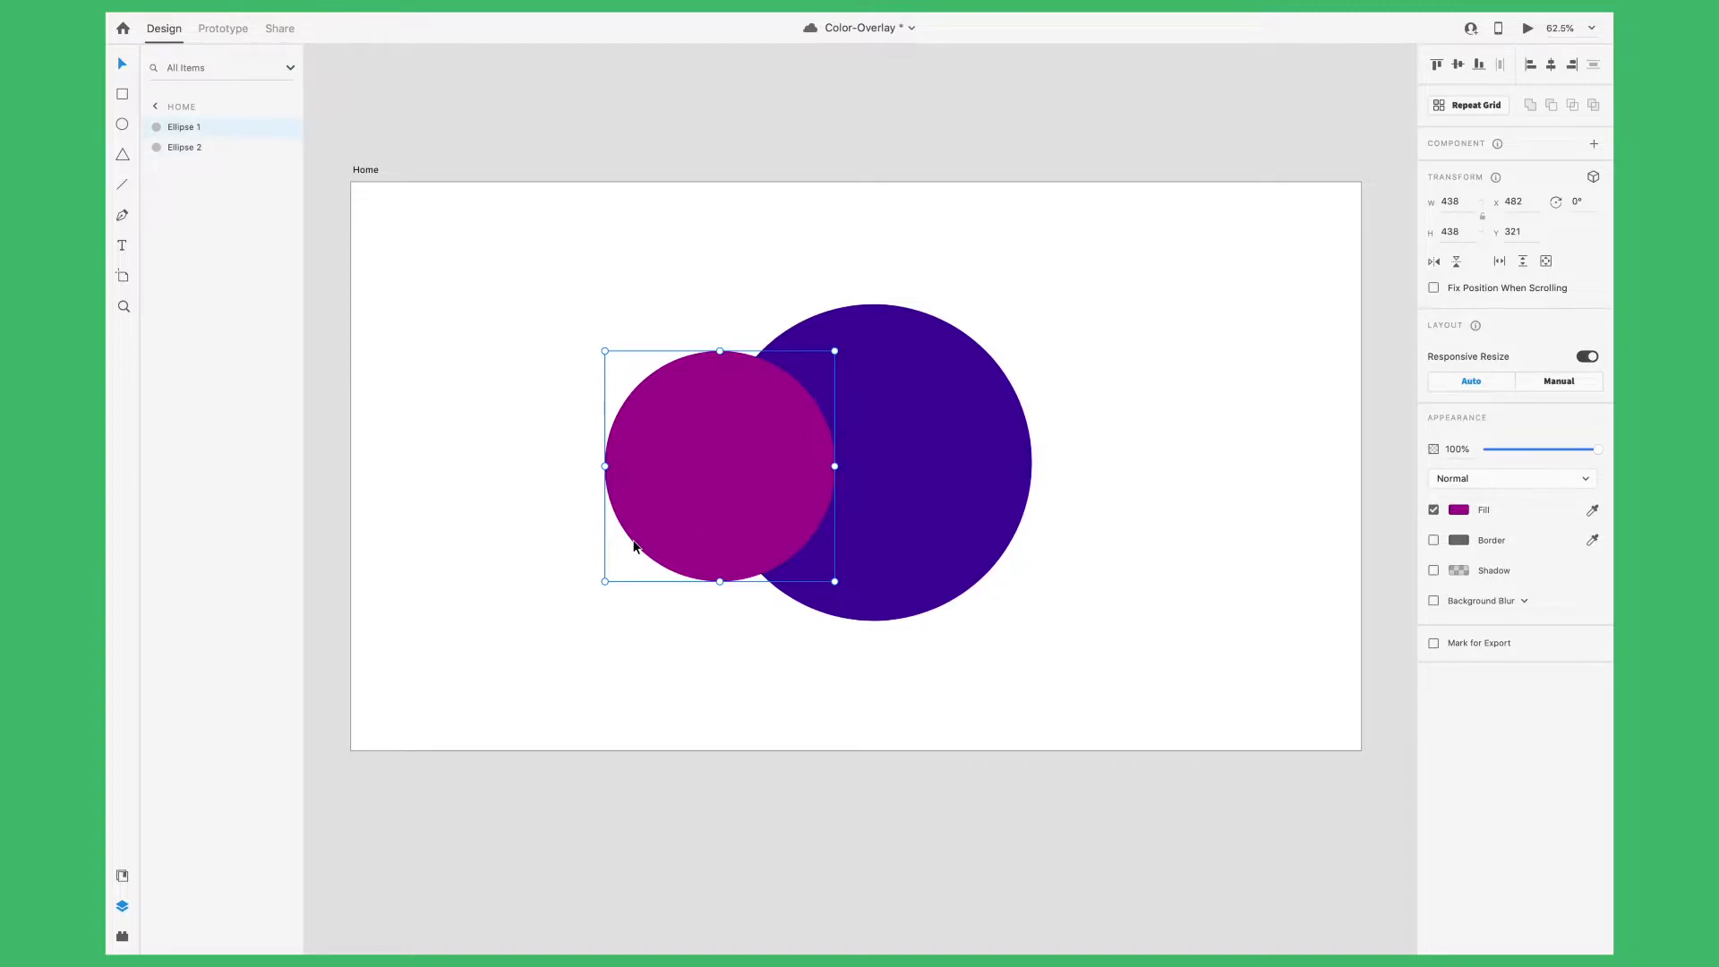
click(936, 440)
click(668, 460)
click(1496, 479)
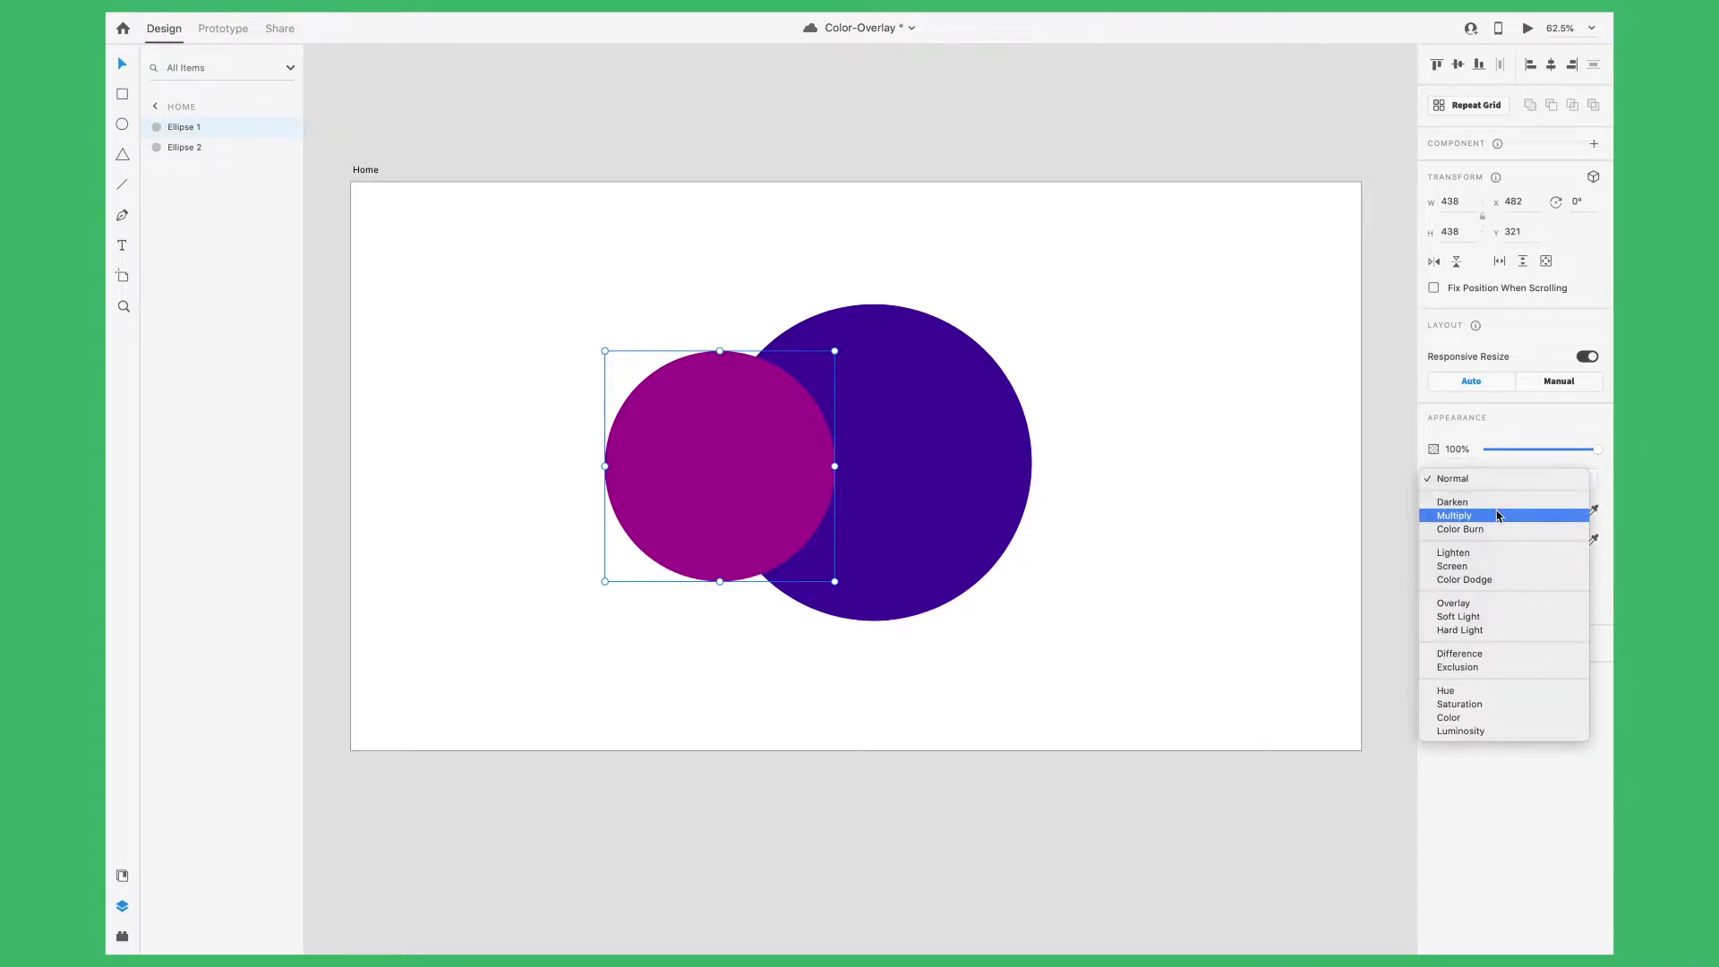
click(1495, 516)
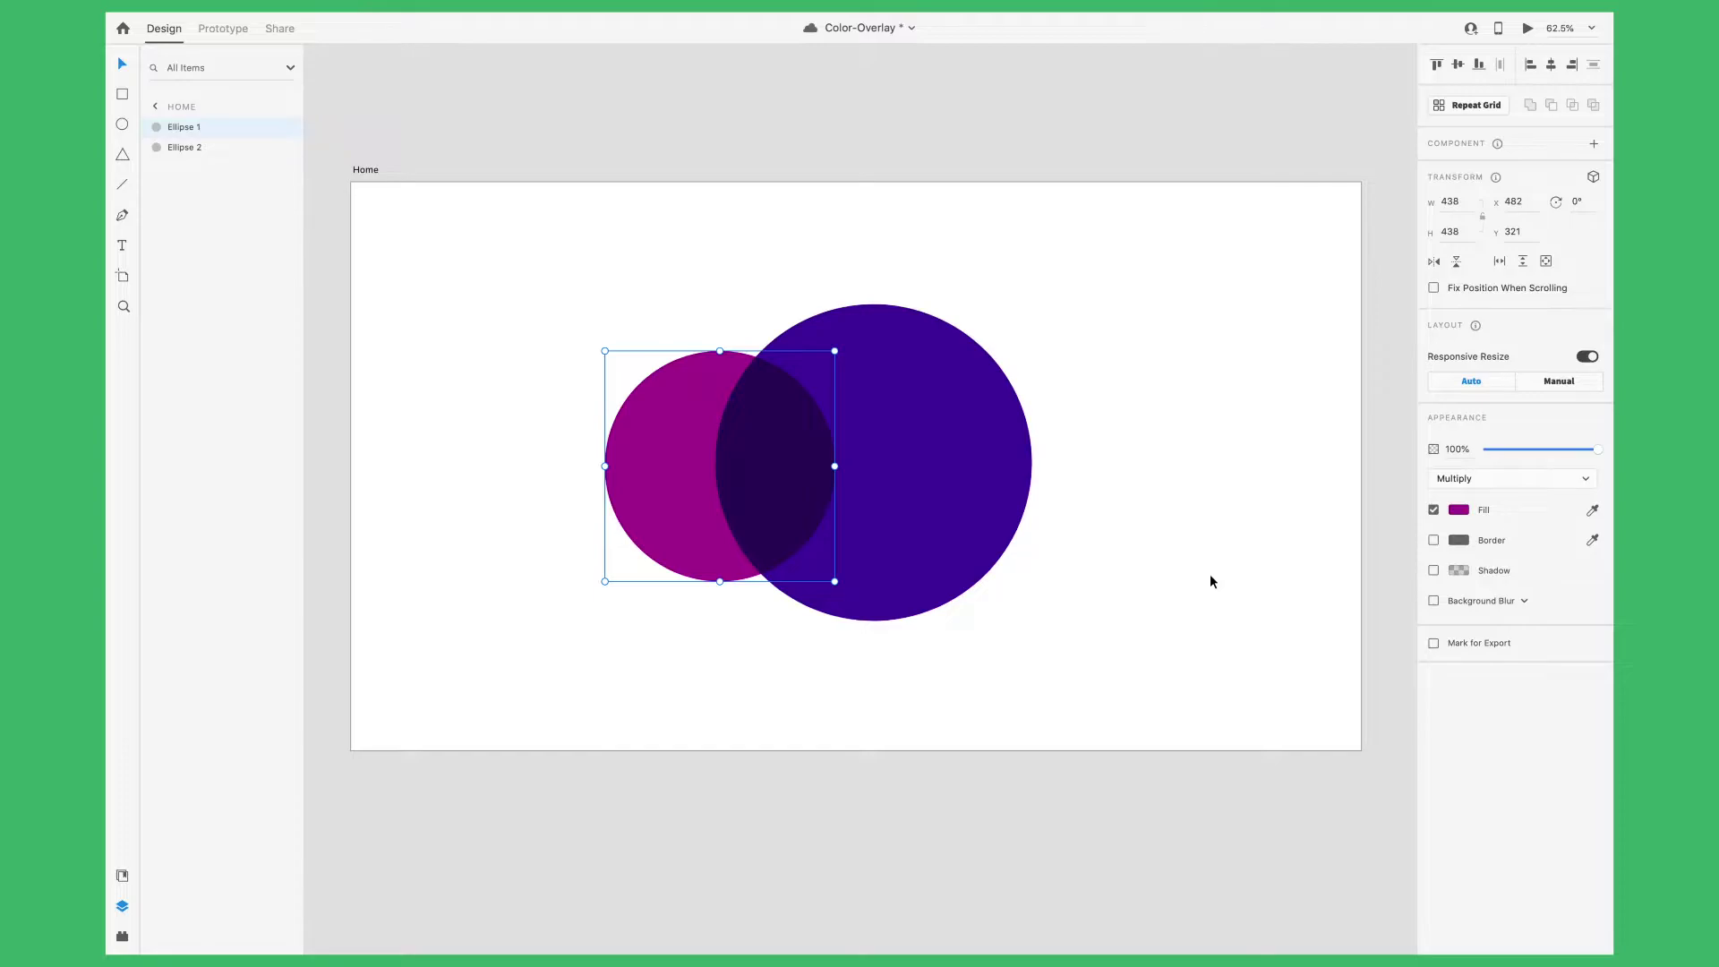
Try the Screen blend mode on the magenta circle and switch it to Overlay
click(1452, 485)
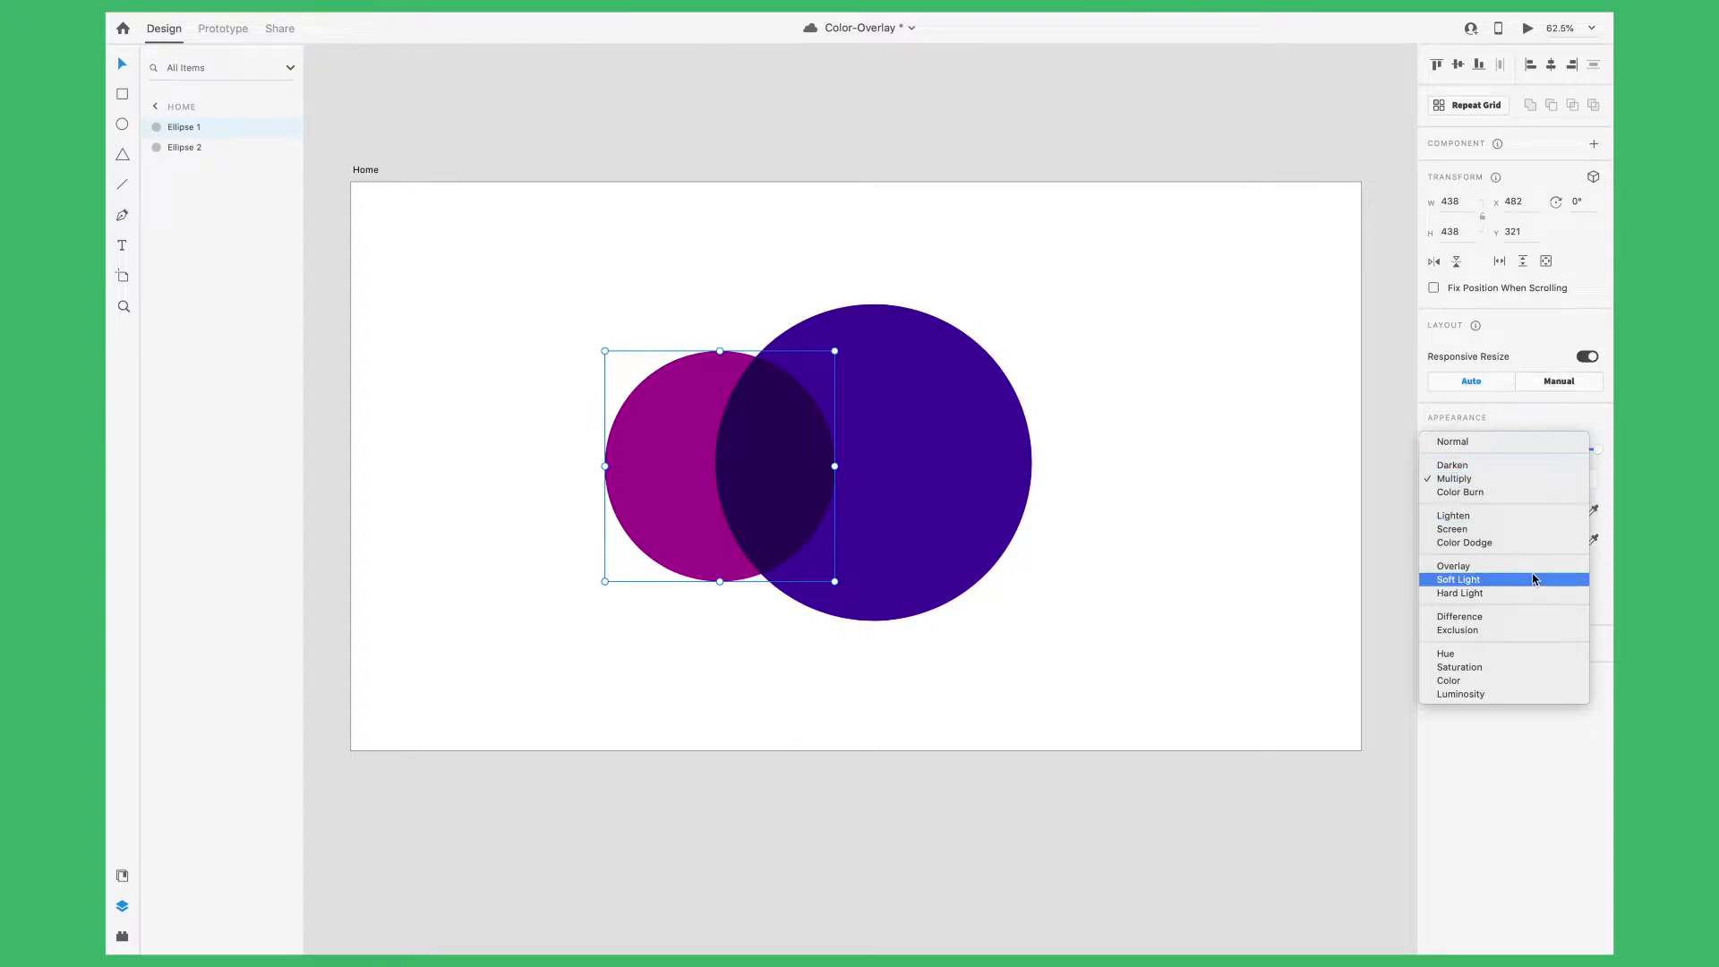
click(1533, 540)
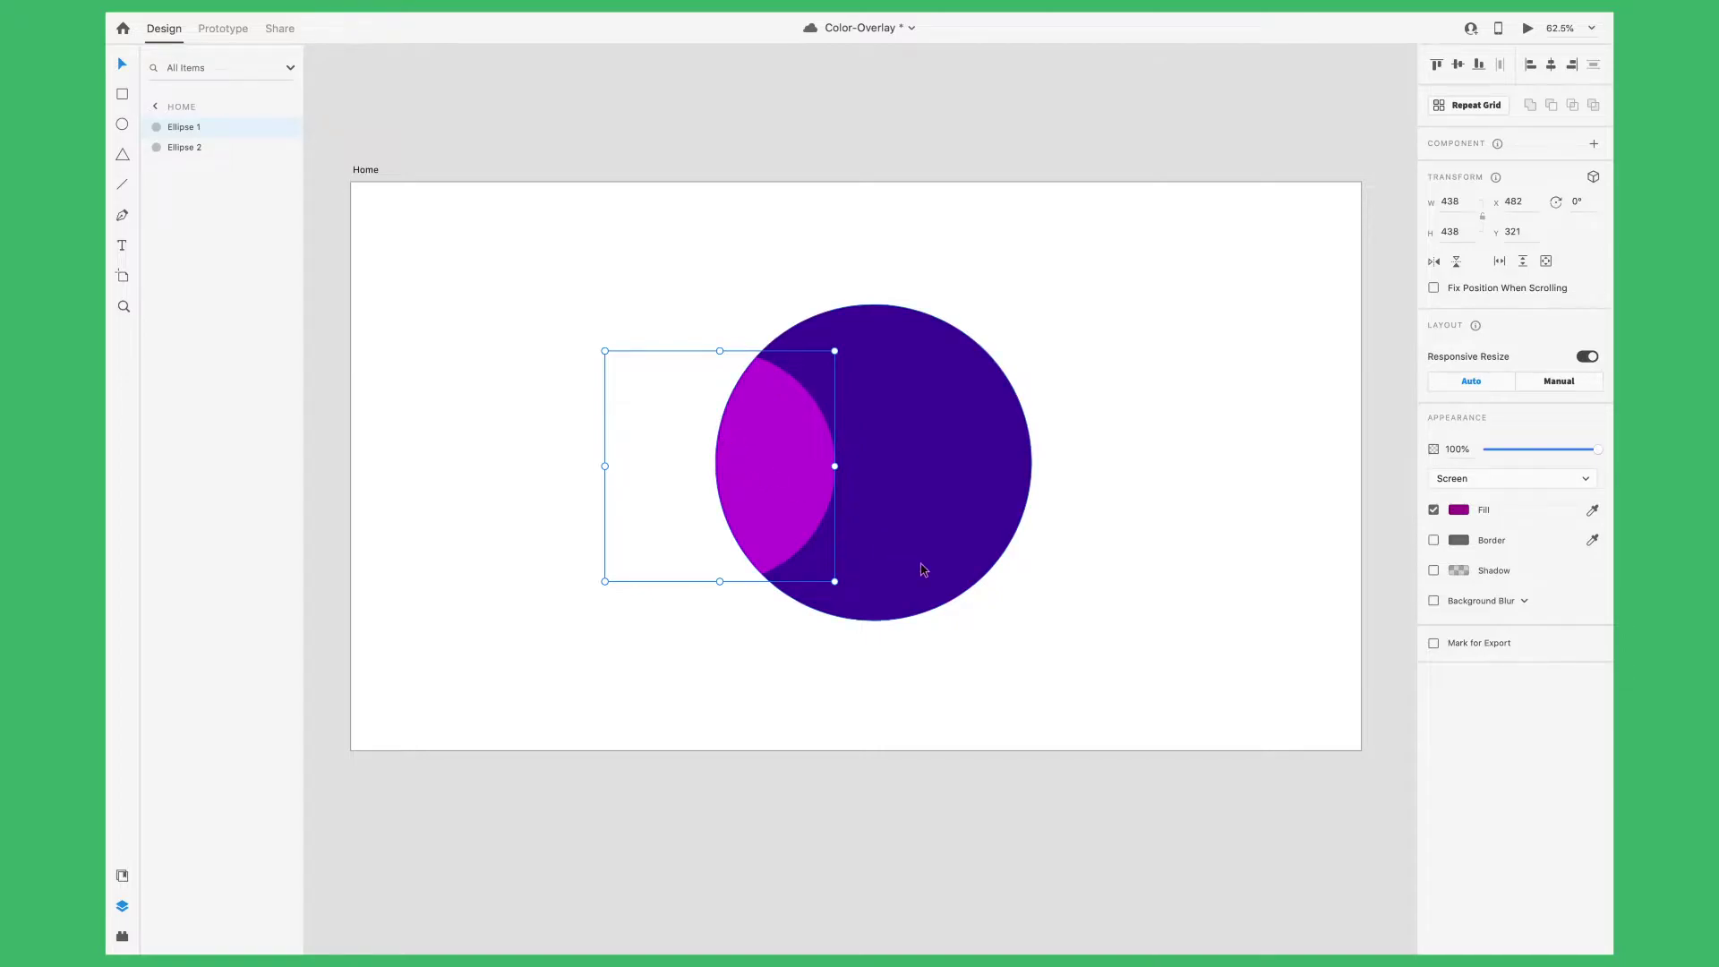
click(1520, 481)
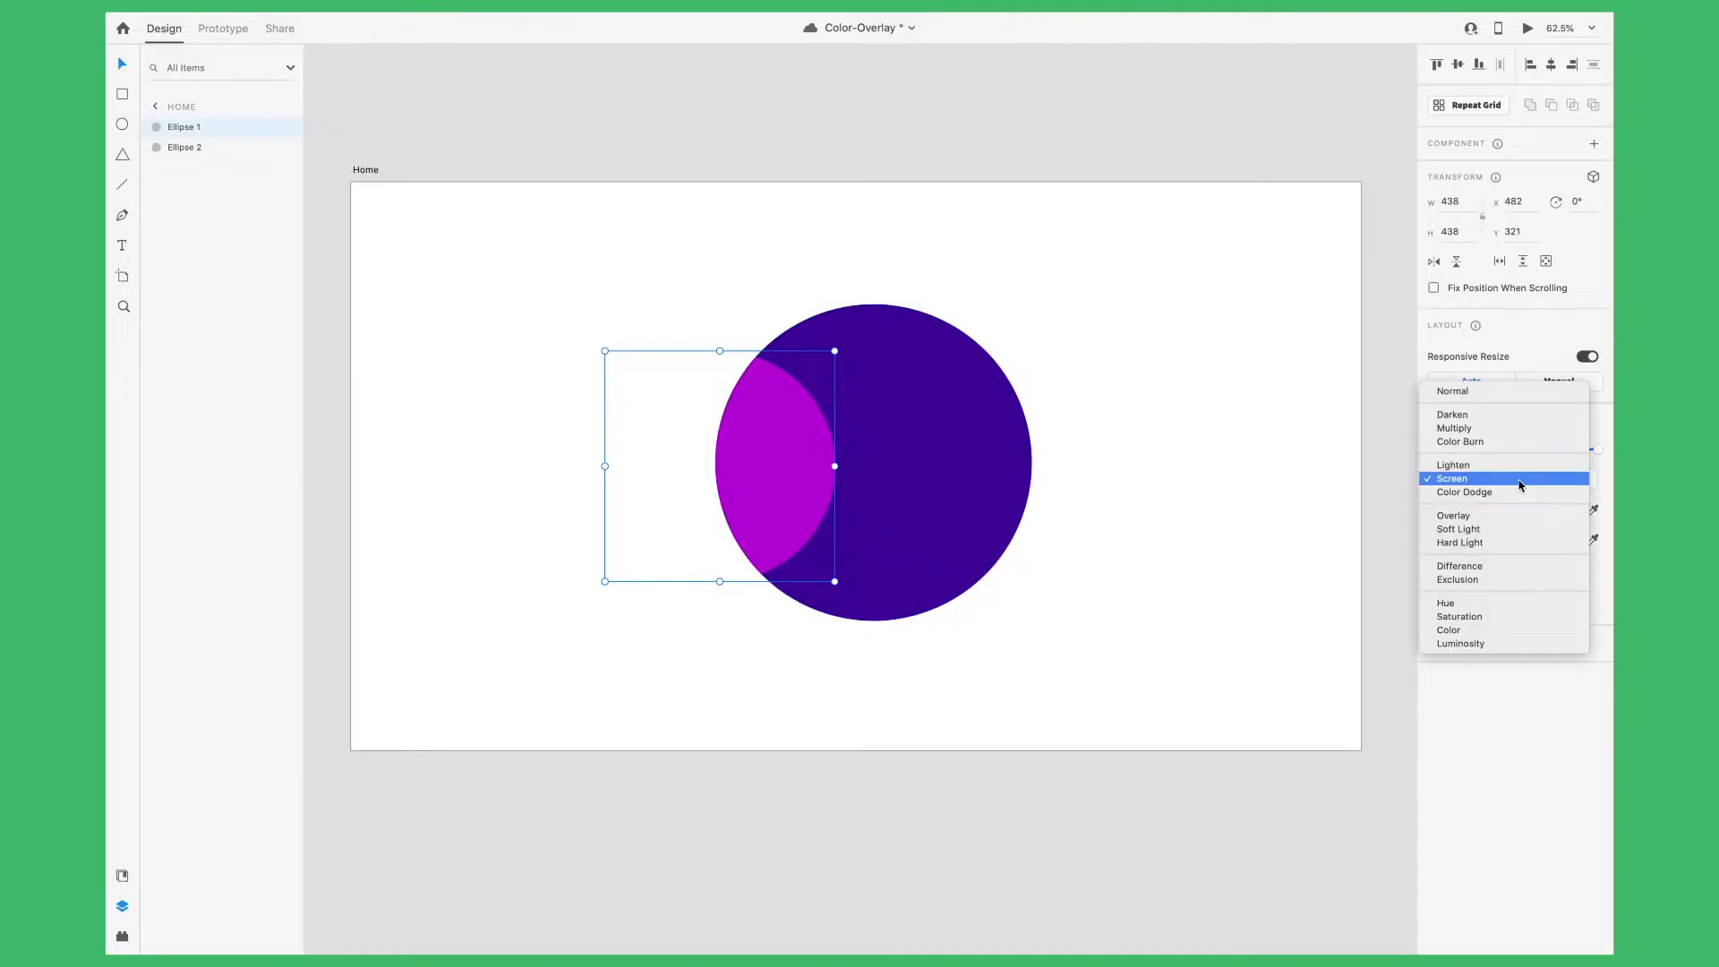
click(1501, 516)
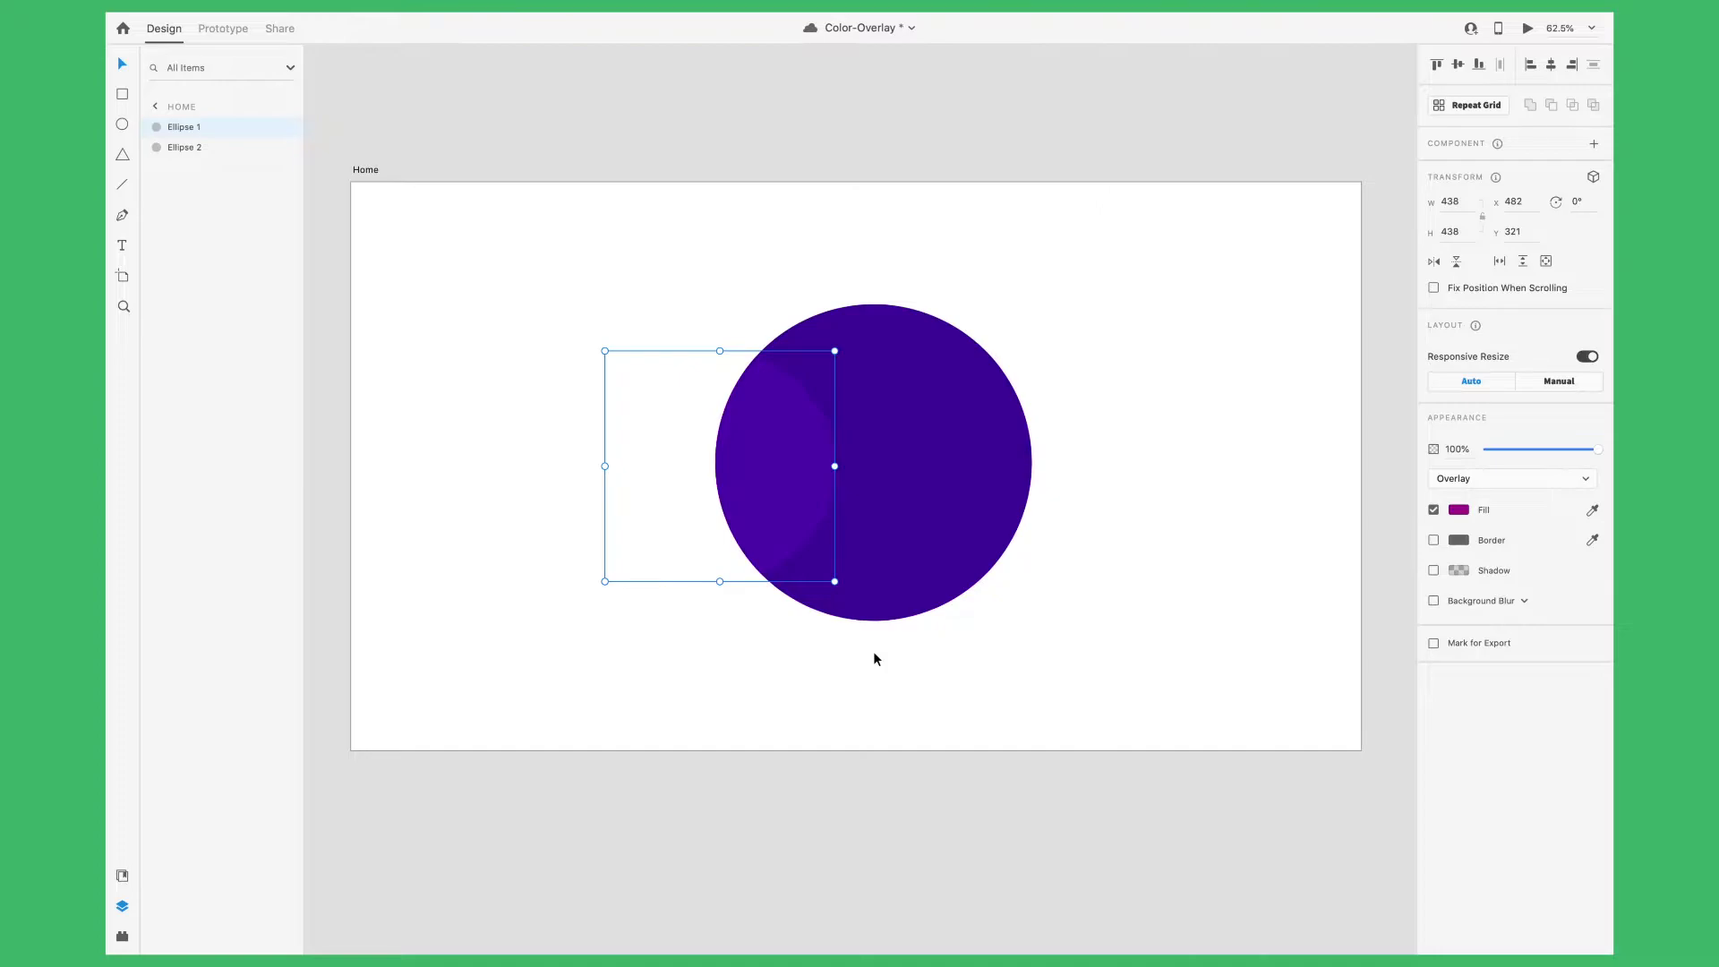
Change the front circle's fill through yellow to a bright red, #ED5734
click(1462, 512)
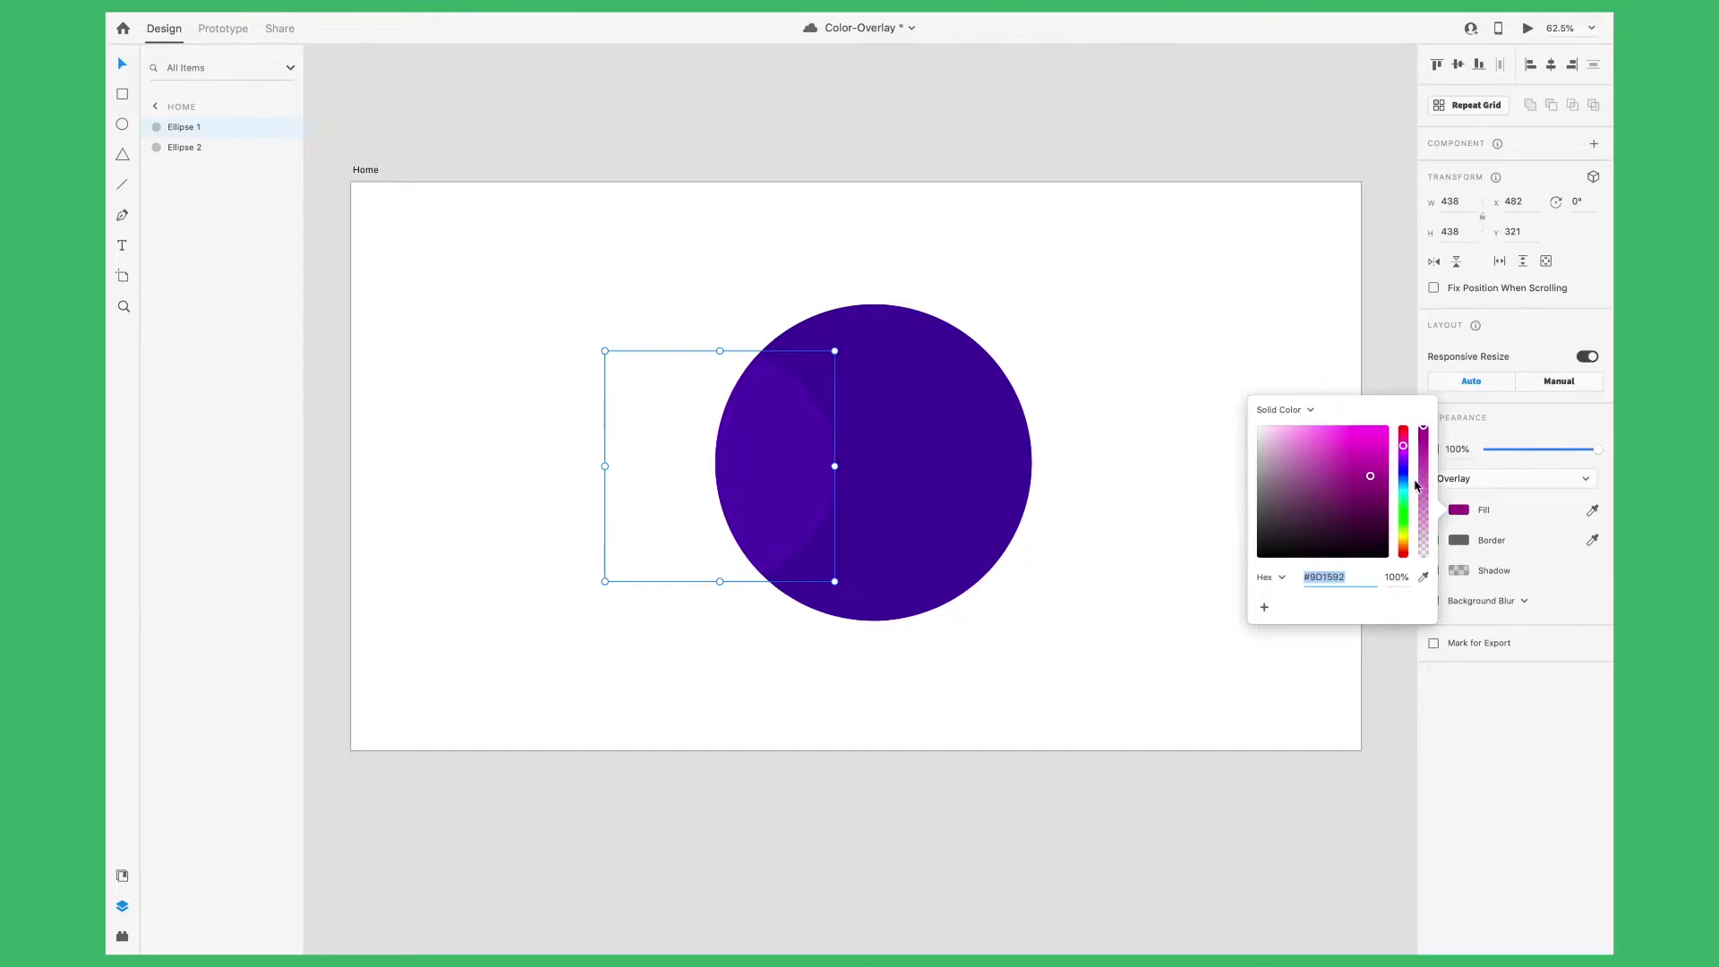
click(1403, 538)
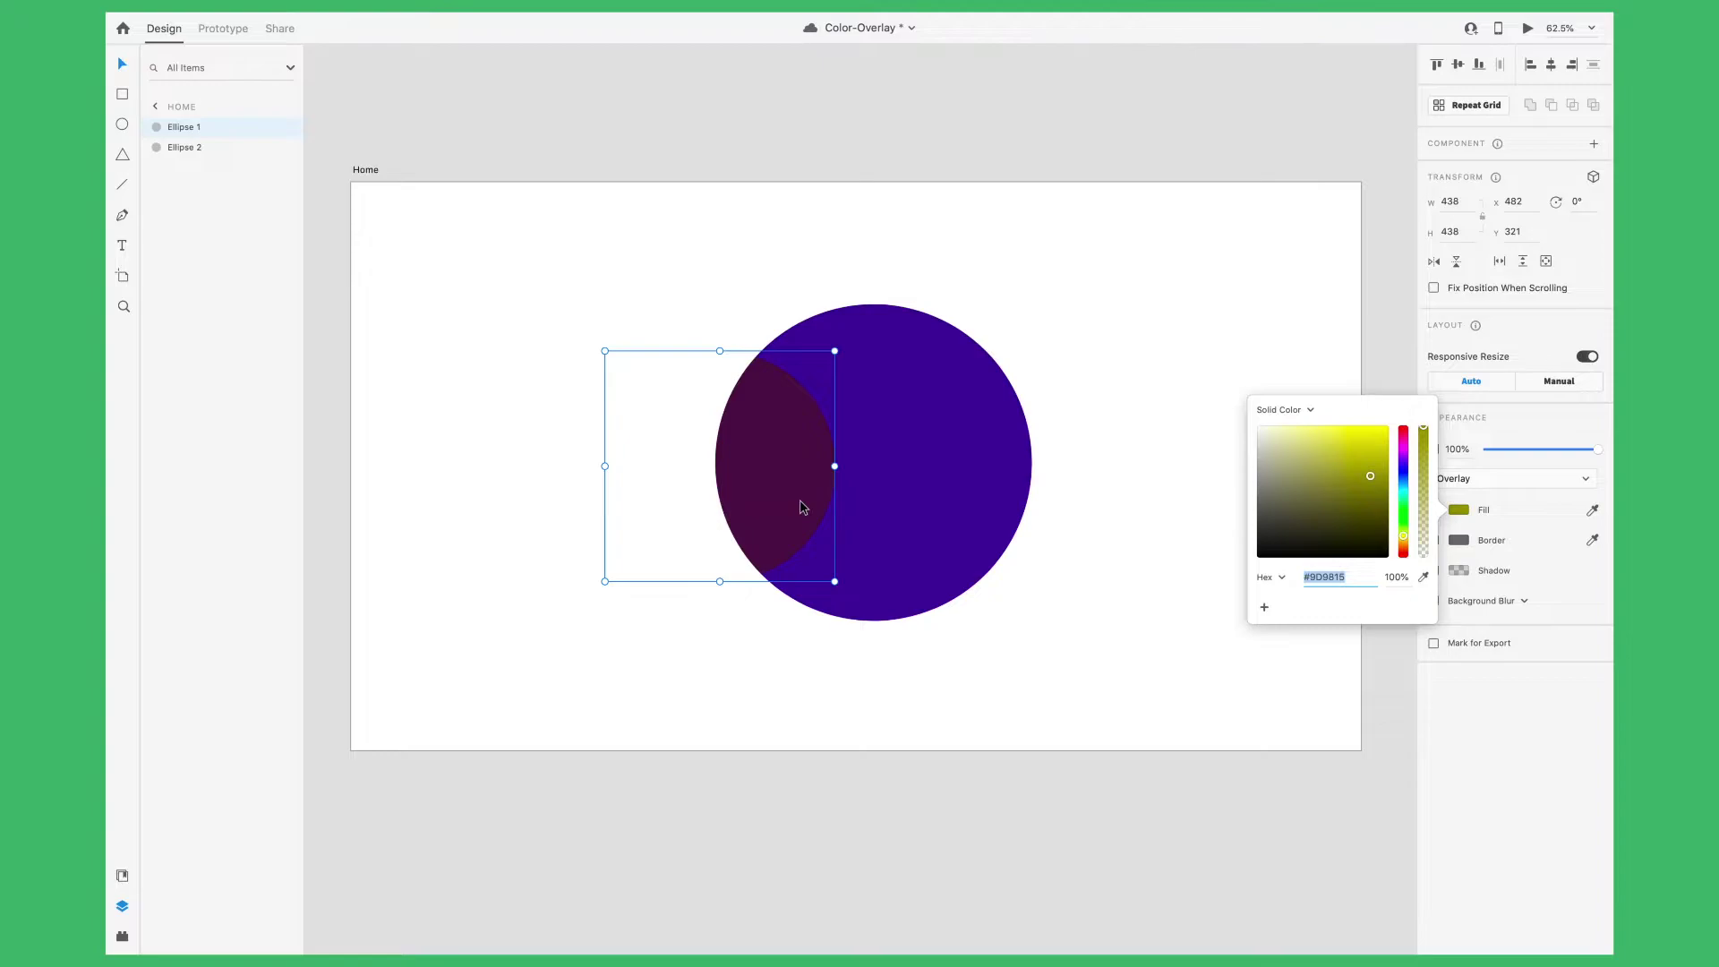
drag(1404, 542, 1404, 557)
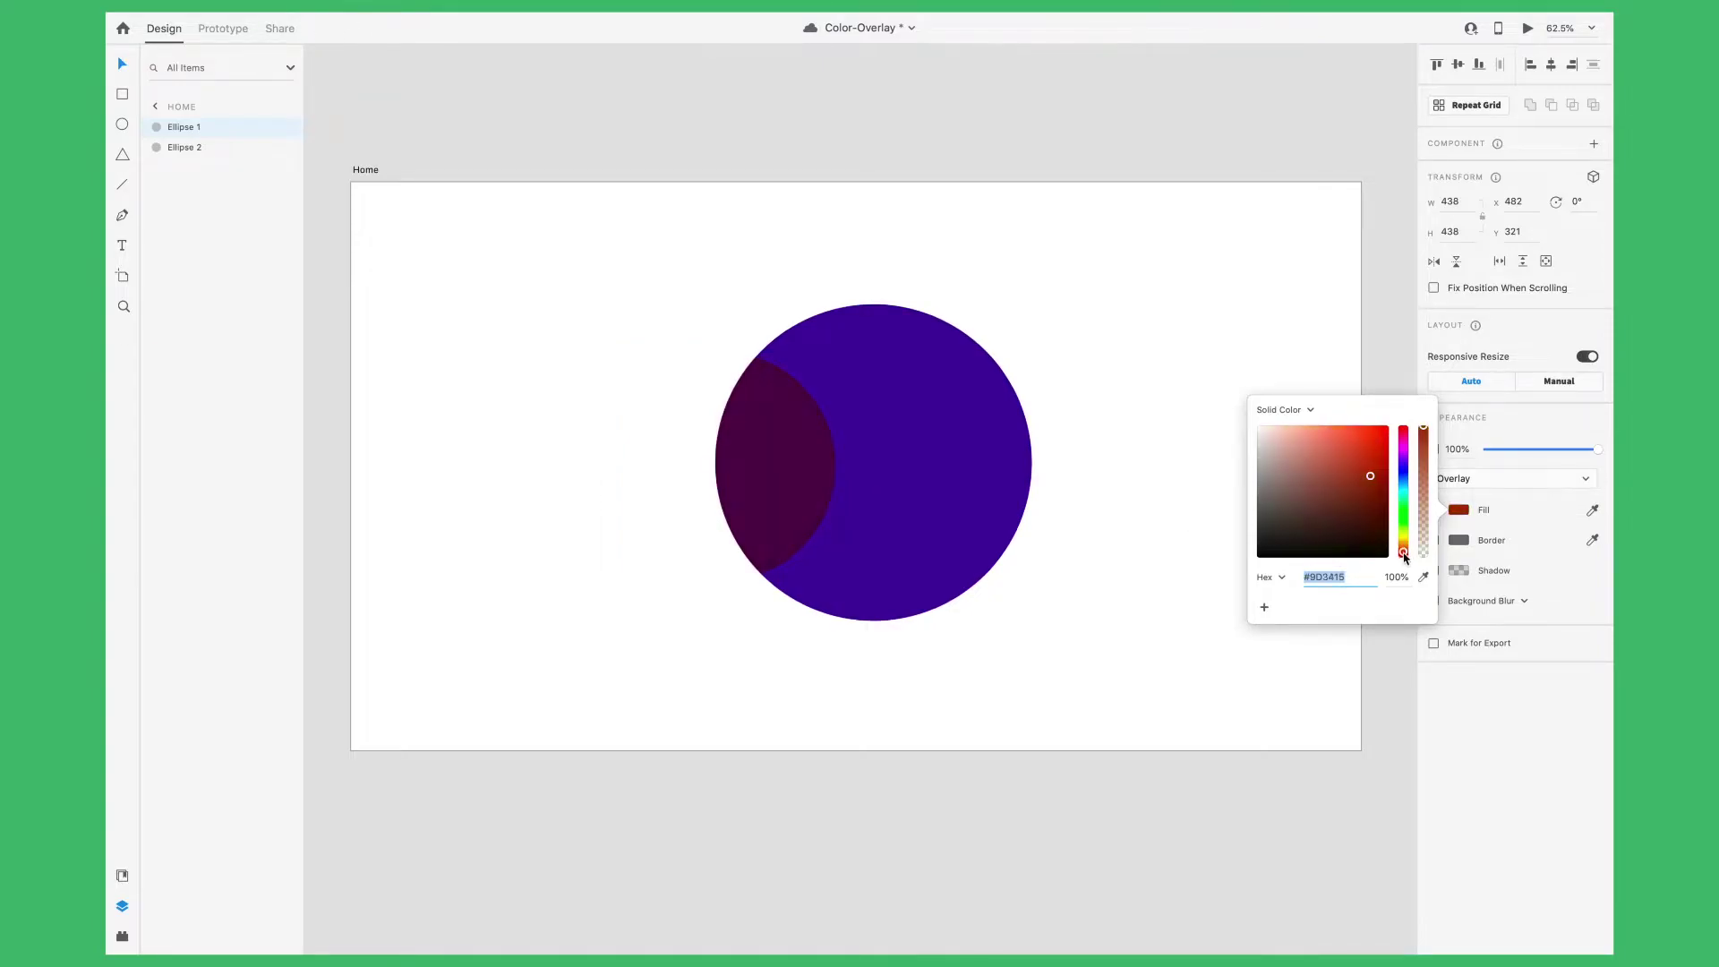
click(1361, 445)
drag(1360, 445, 1361, 435)
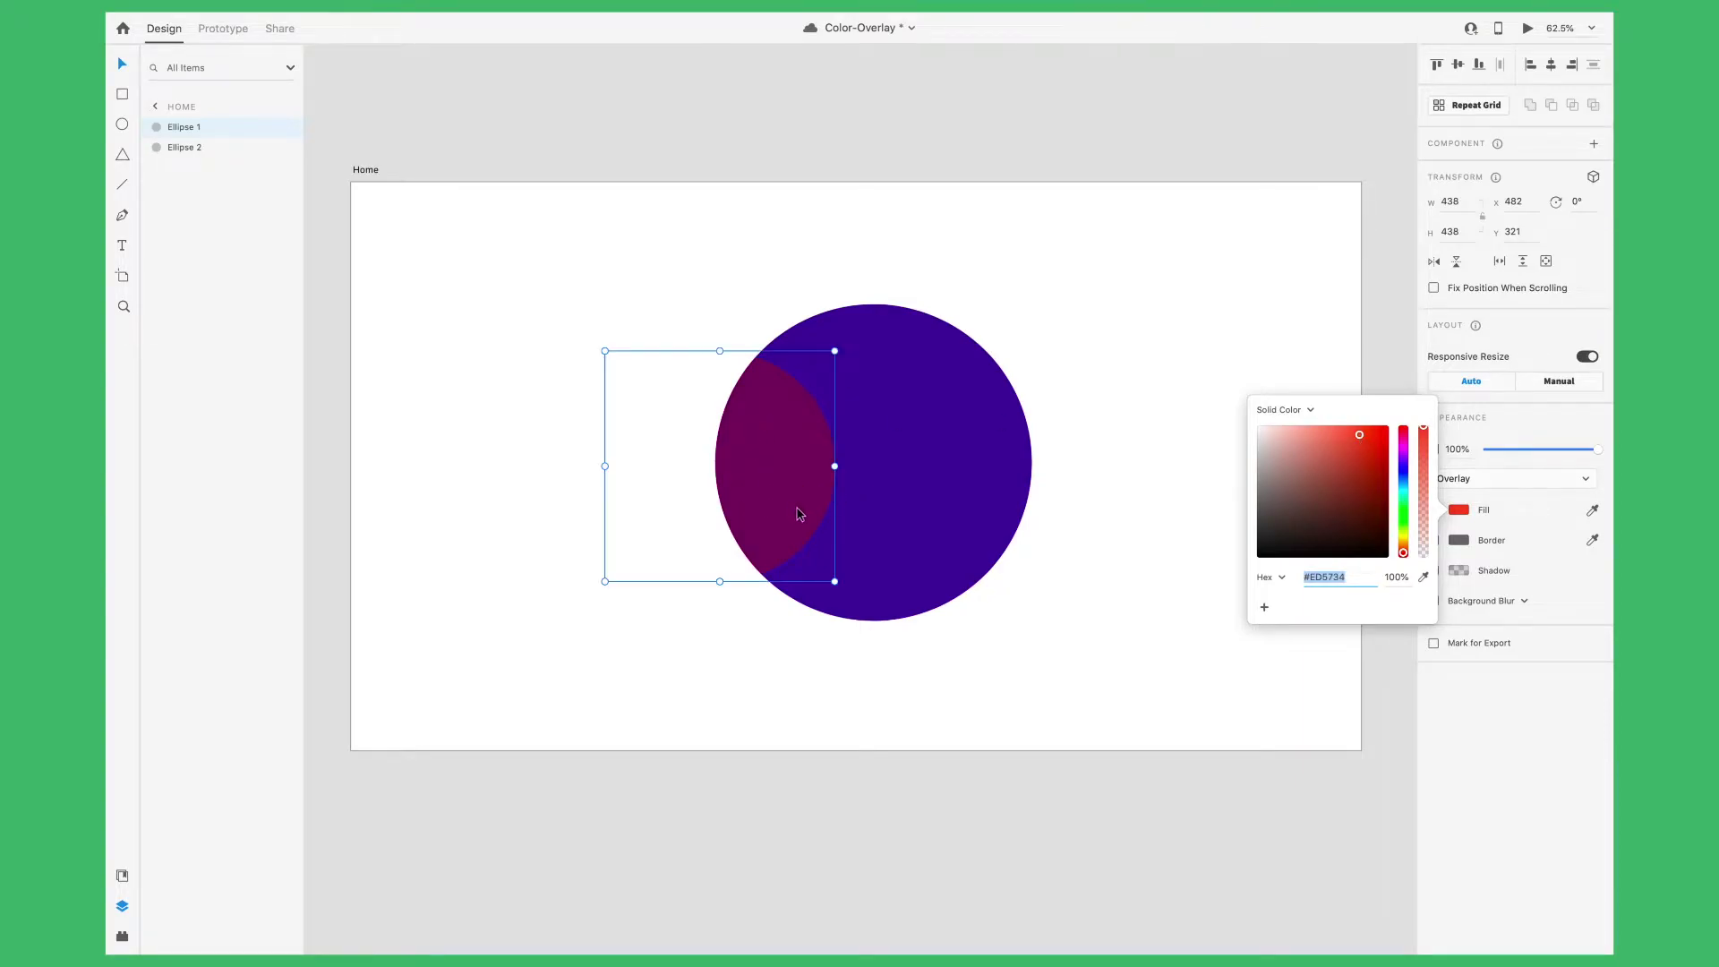
click(1566, 511)
Set the front circle's blend mode to Lighten and its fill to teal, #159DBE
click(1515, 480)
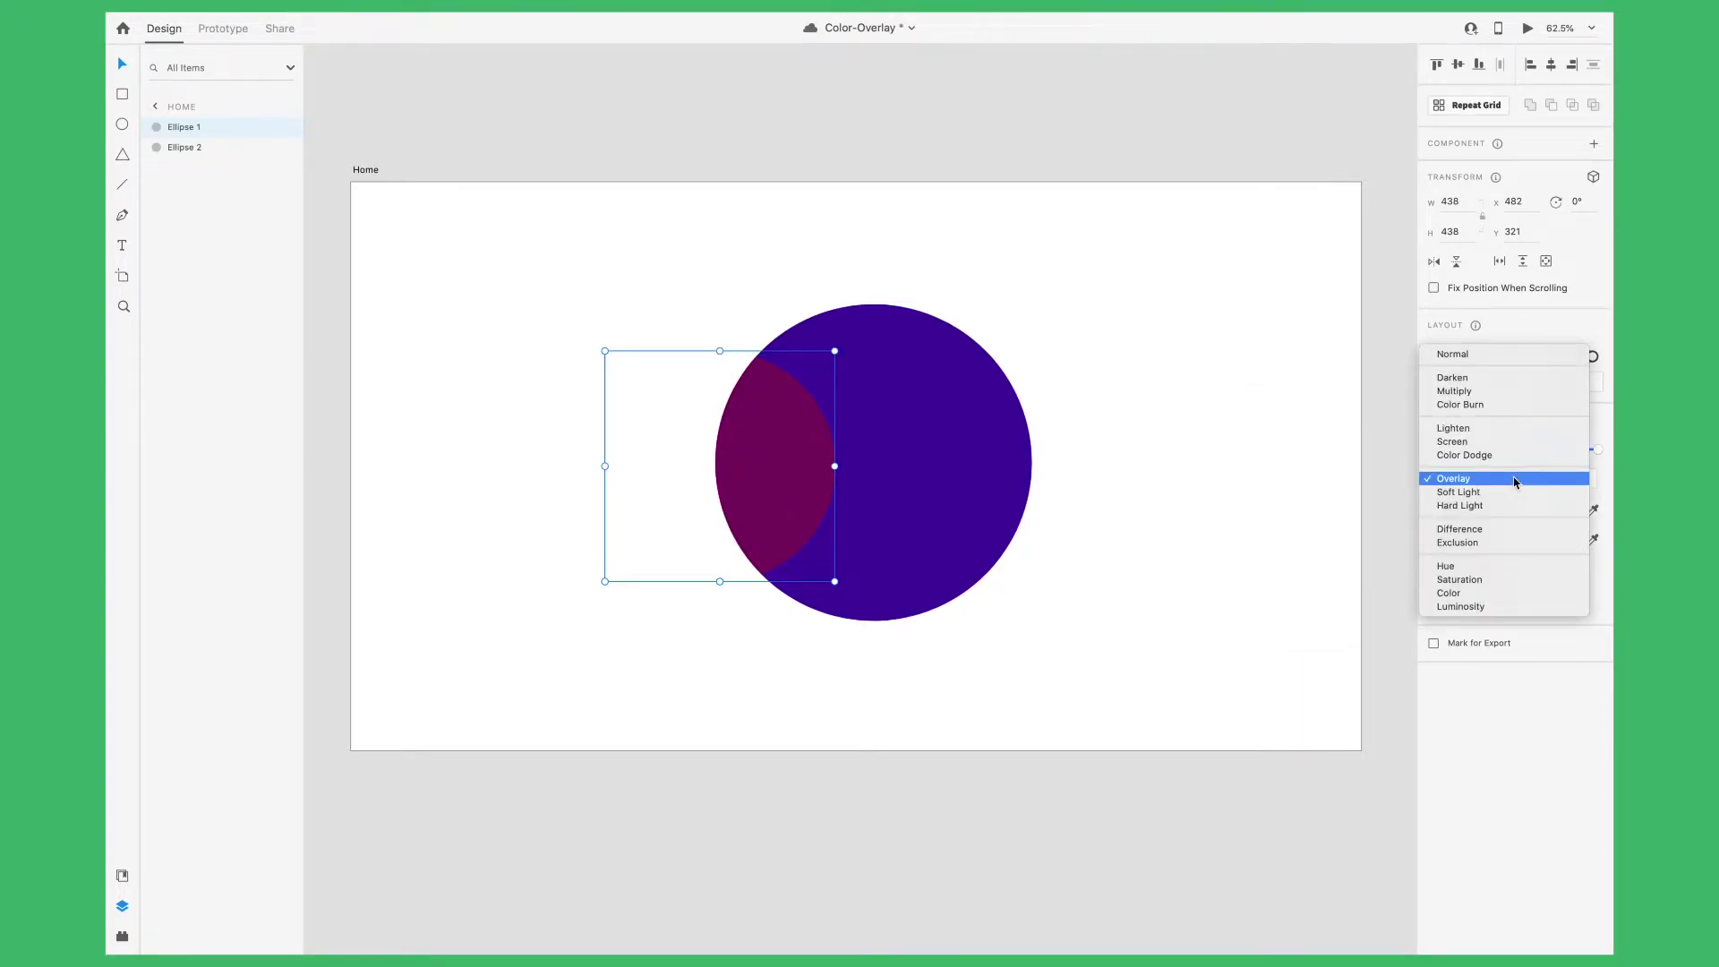
click(1513, 430)
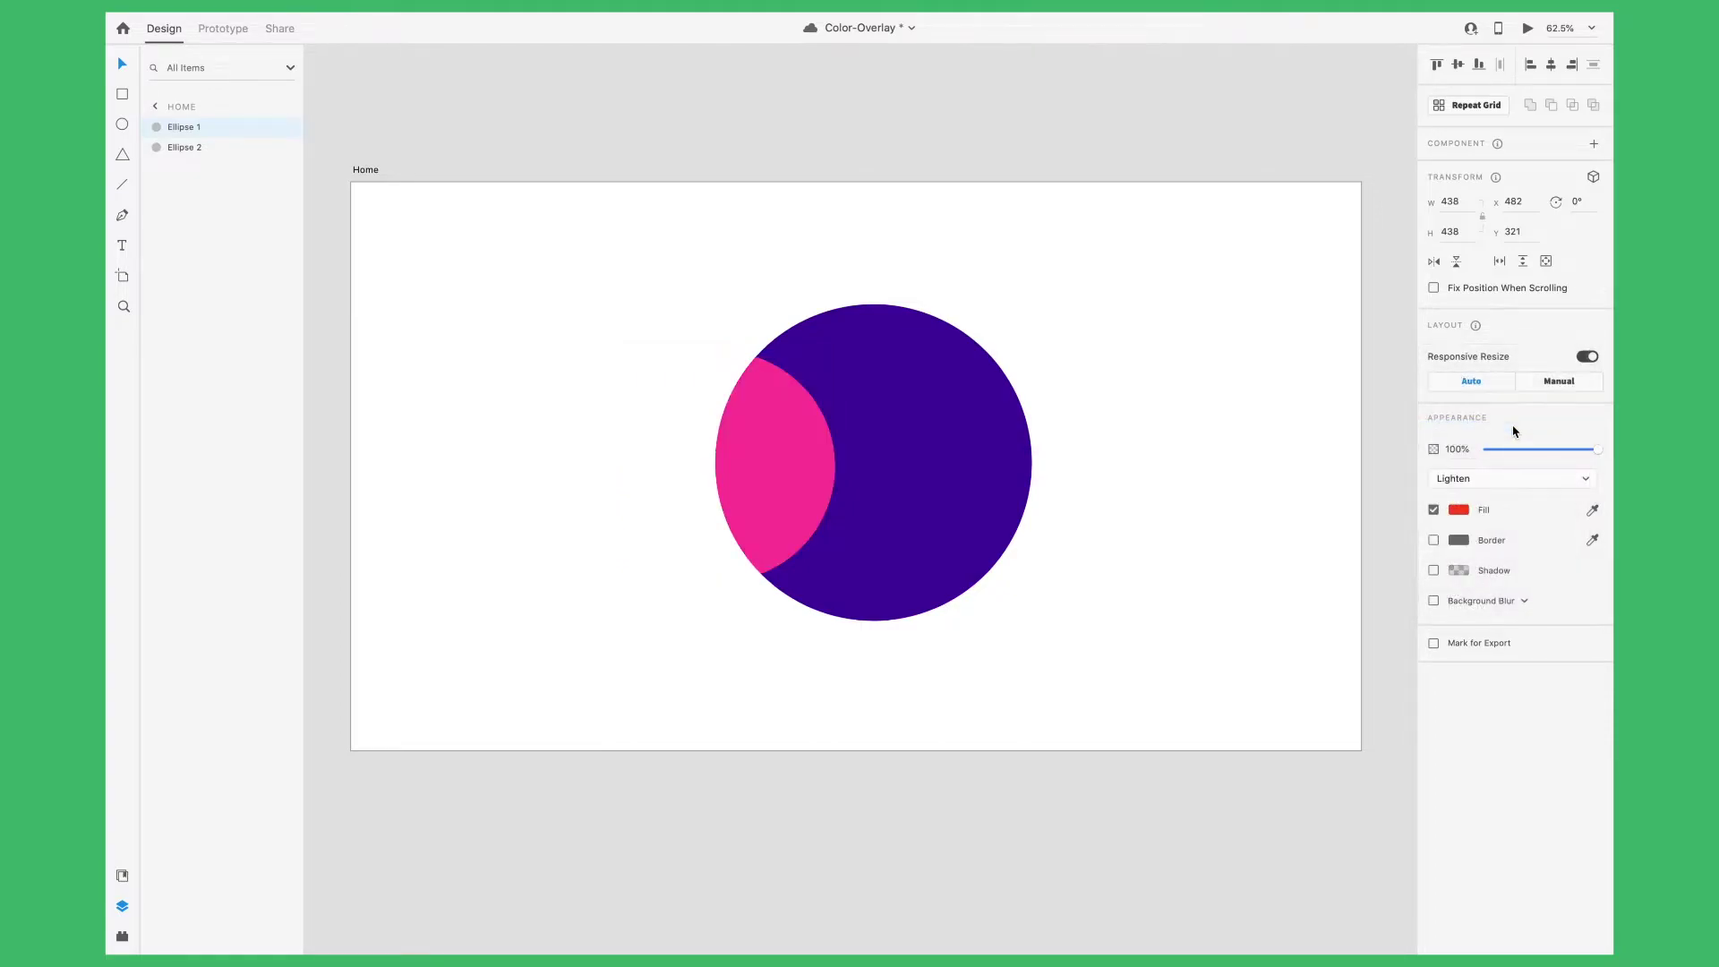
click(1460, 510)
click(1404, 488)
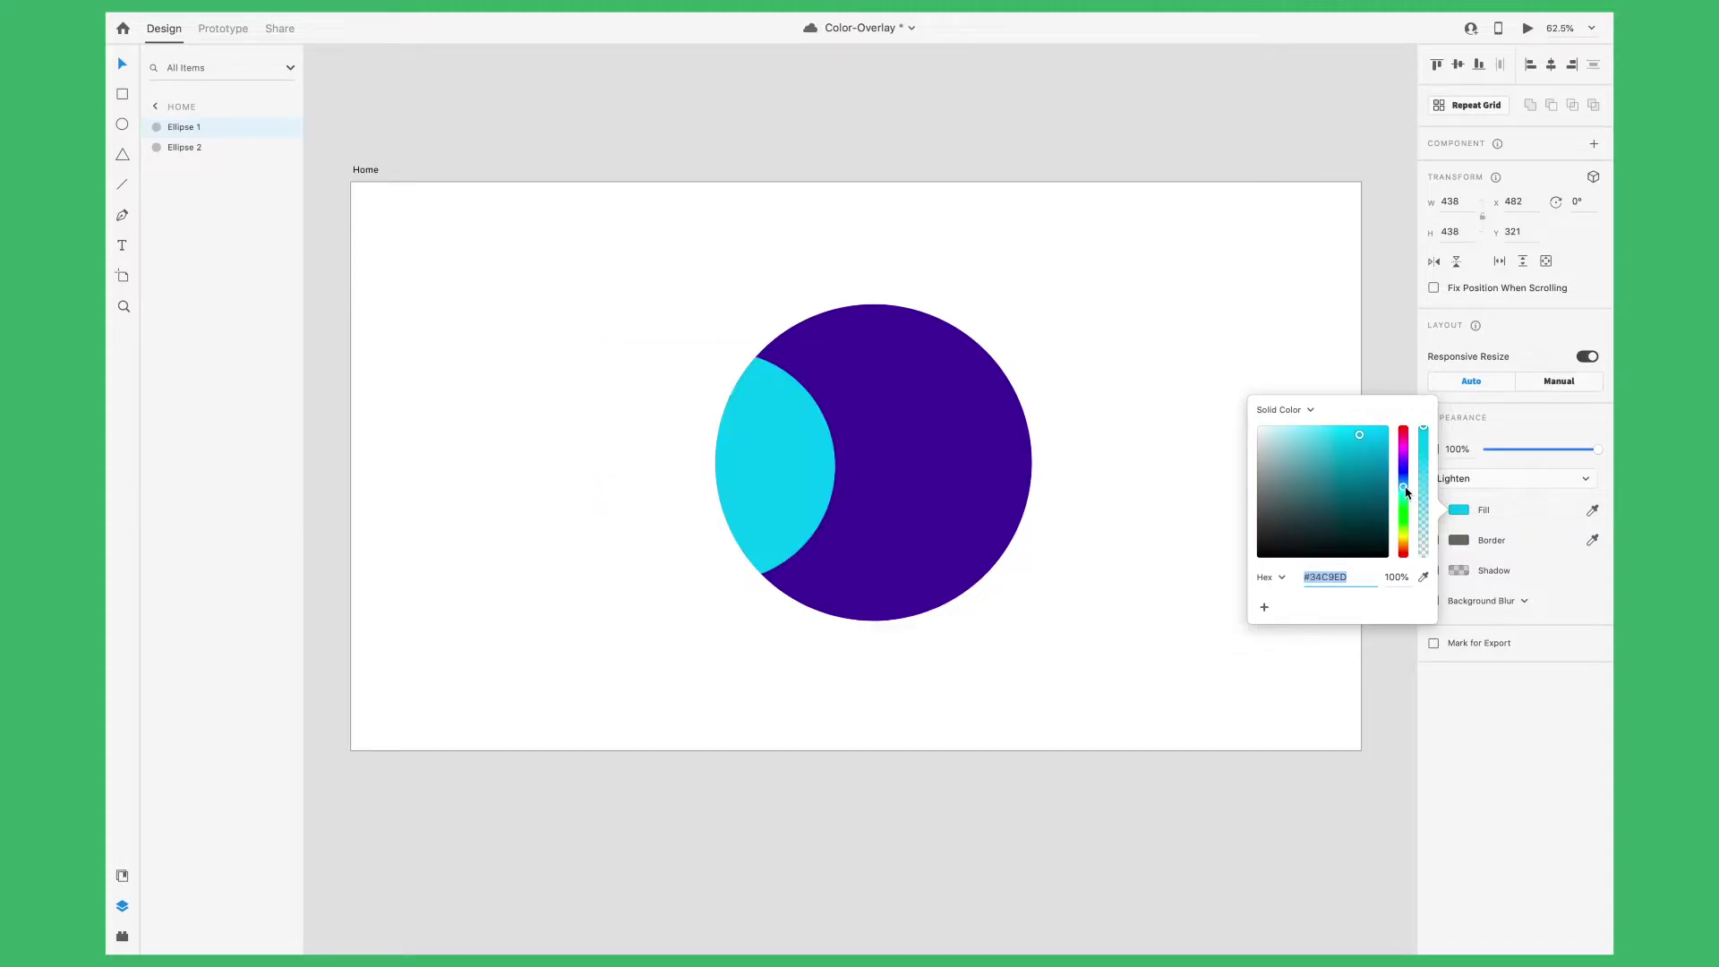
click(1373, 460)
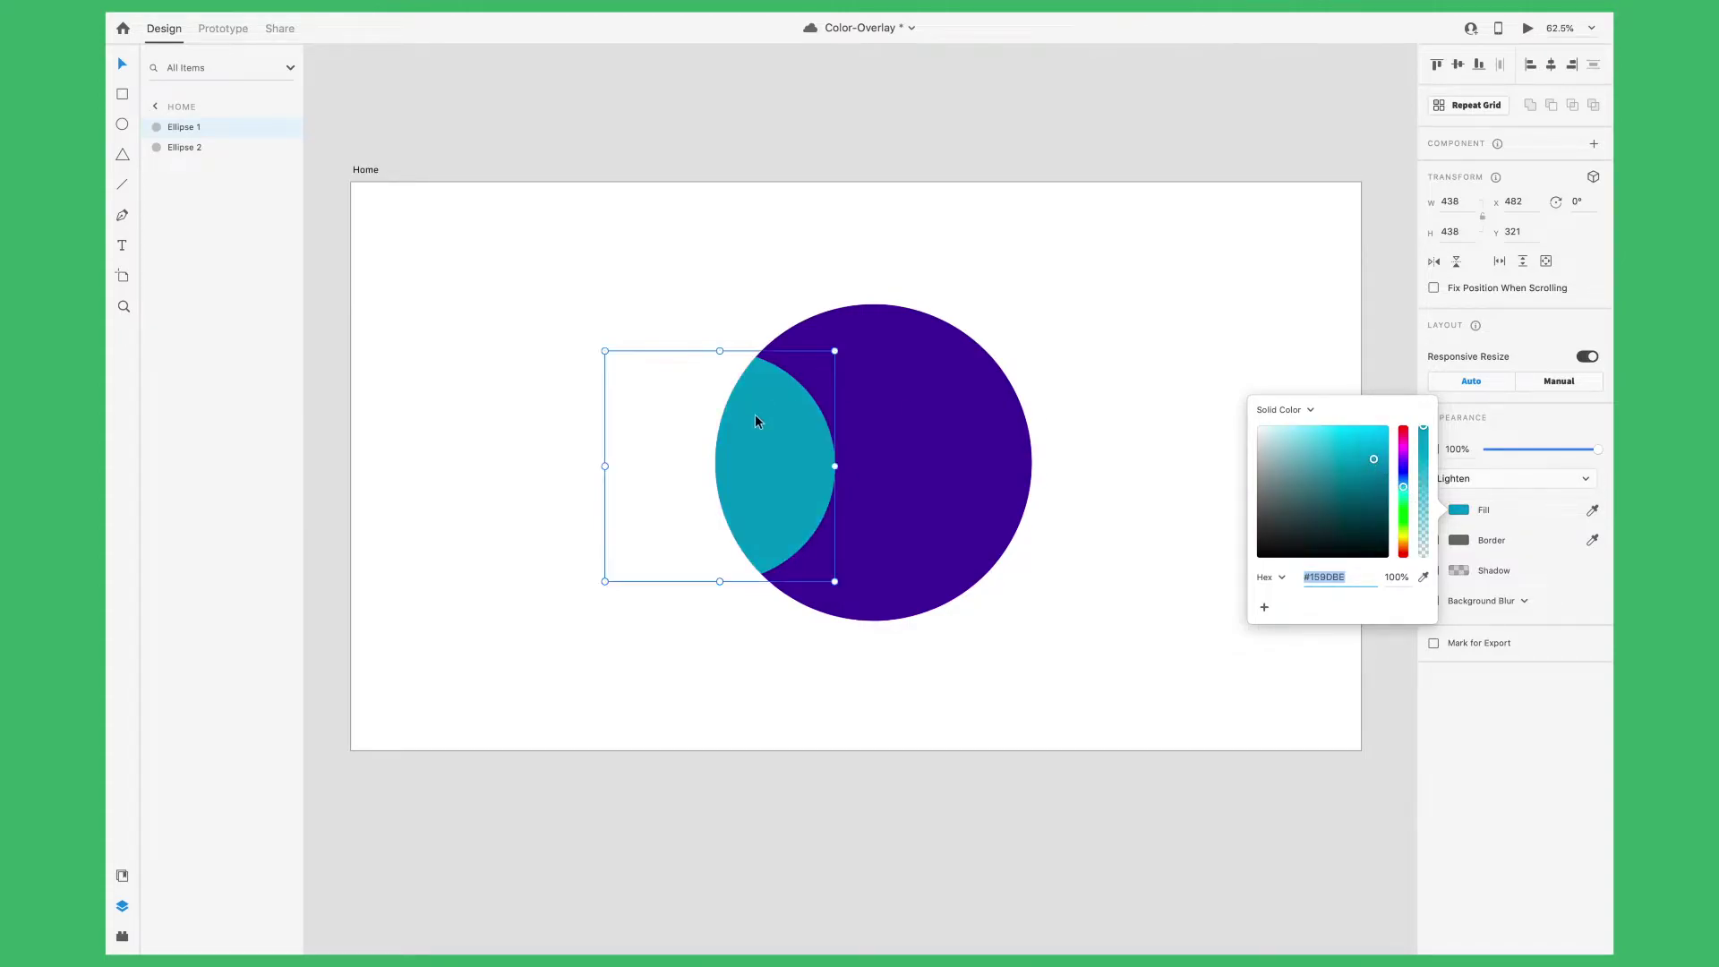
click(750, 447)
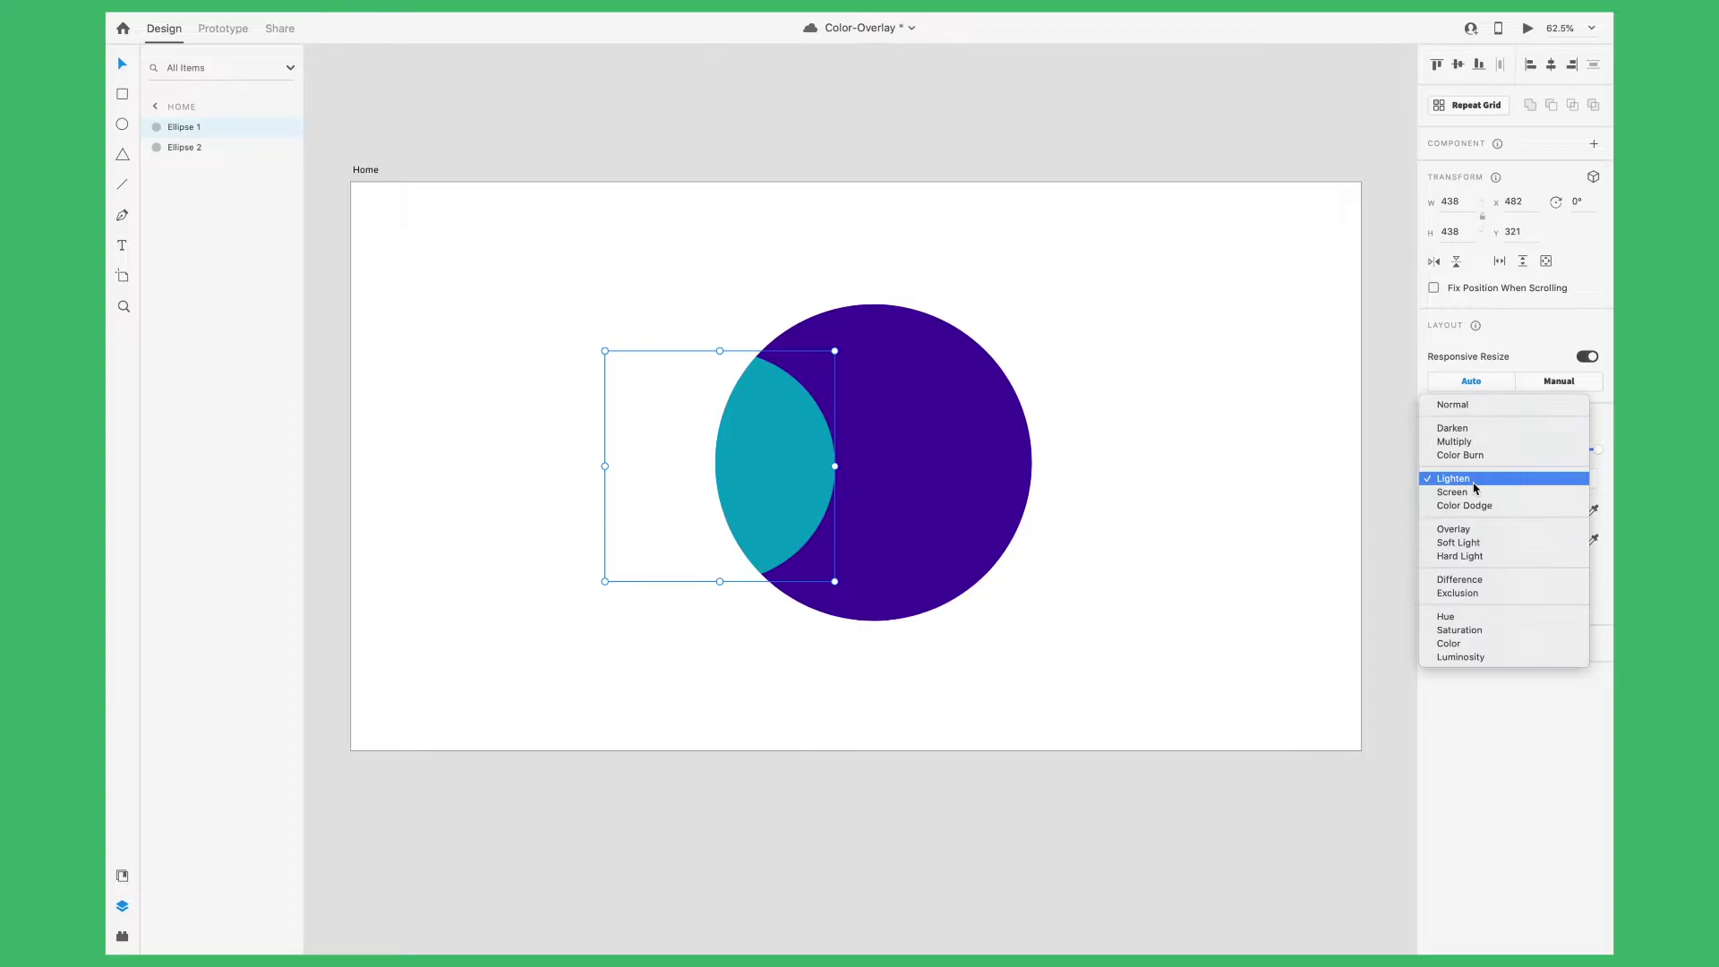
Set the teal circle's blend mode back to Multiply and deselect it
click(1477, 480)
click(1478, 442)
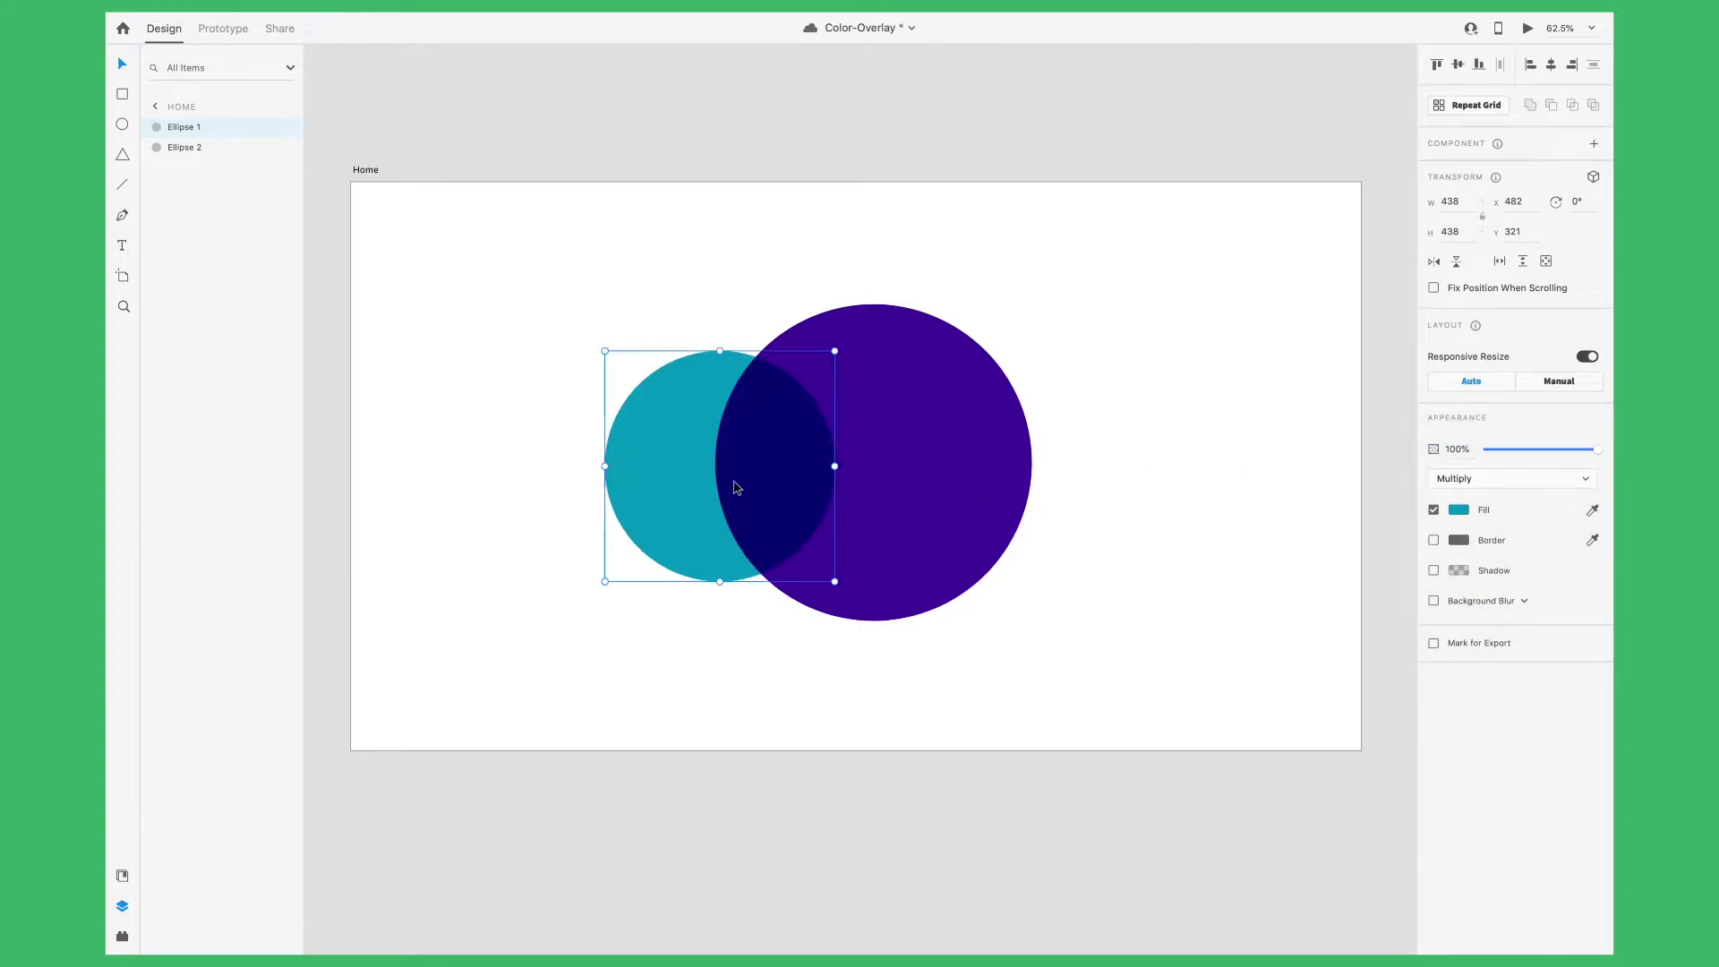
click(1181, 644)
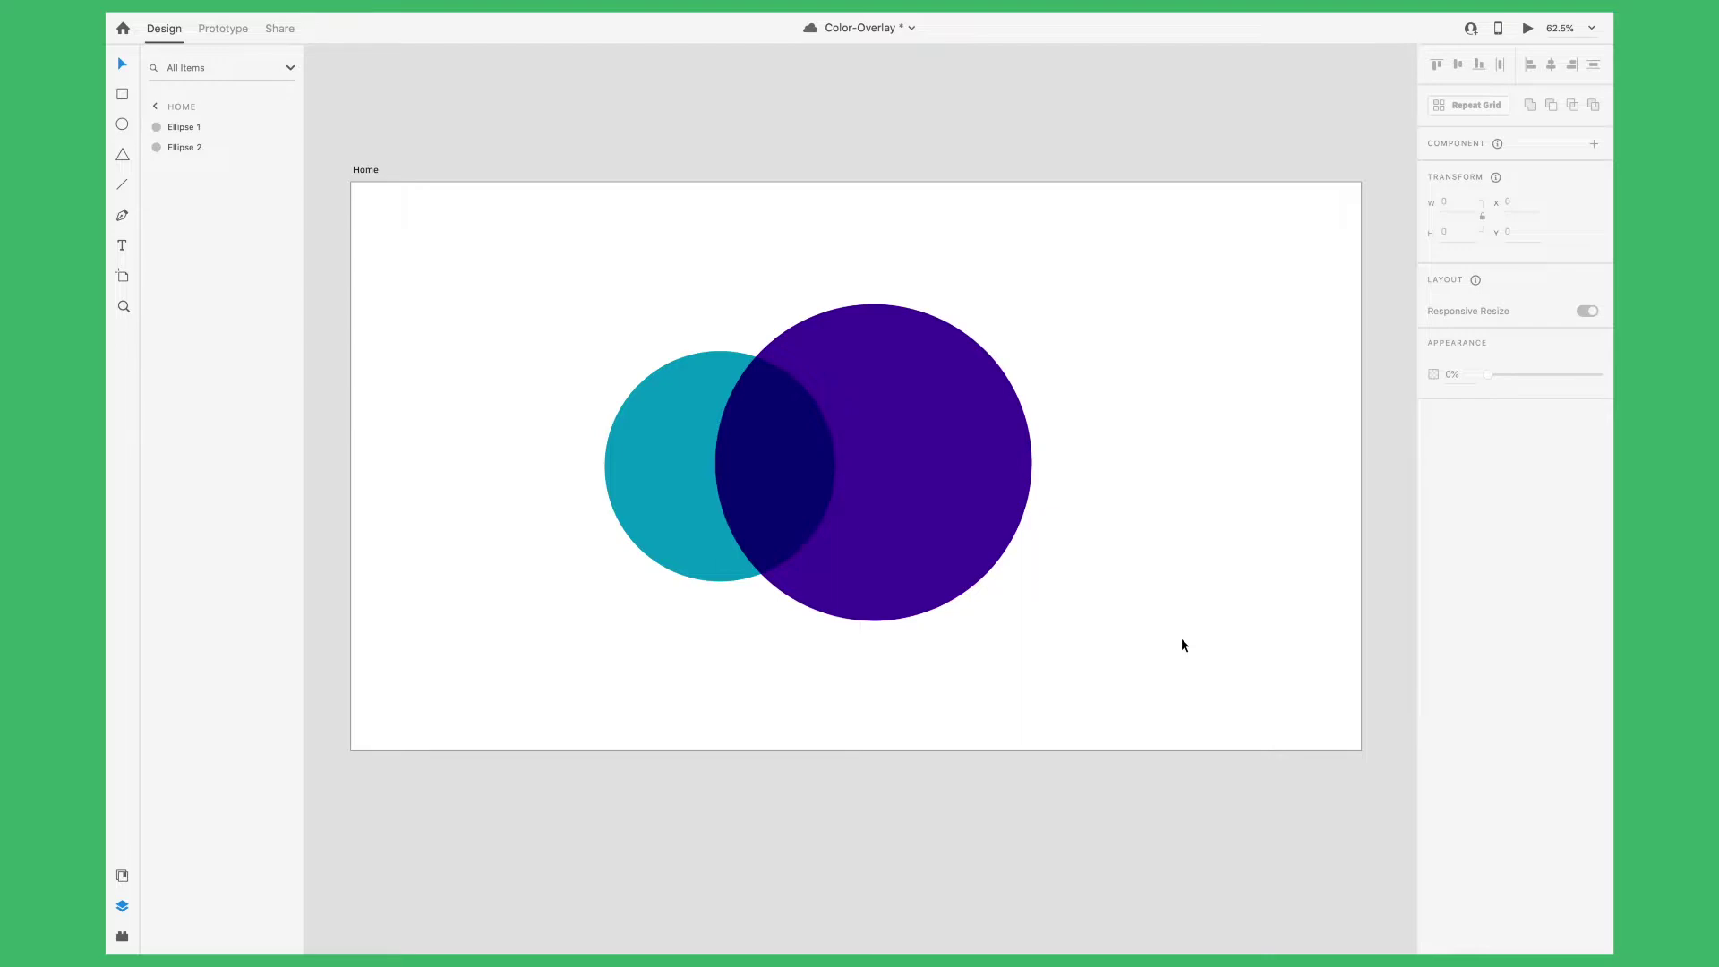
Delete both circles from the Home artboard
key(ctrl+a)
key(Delete)
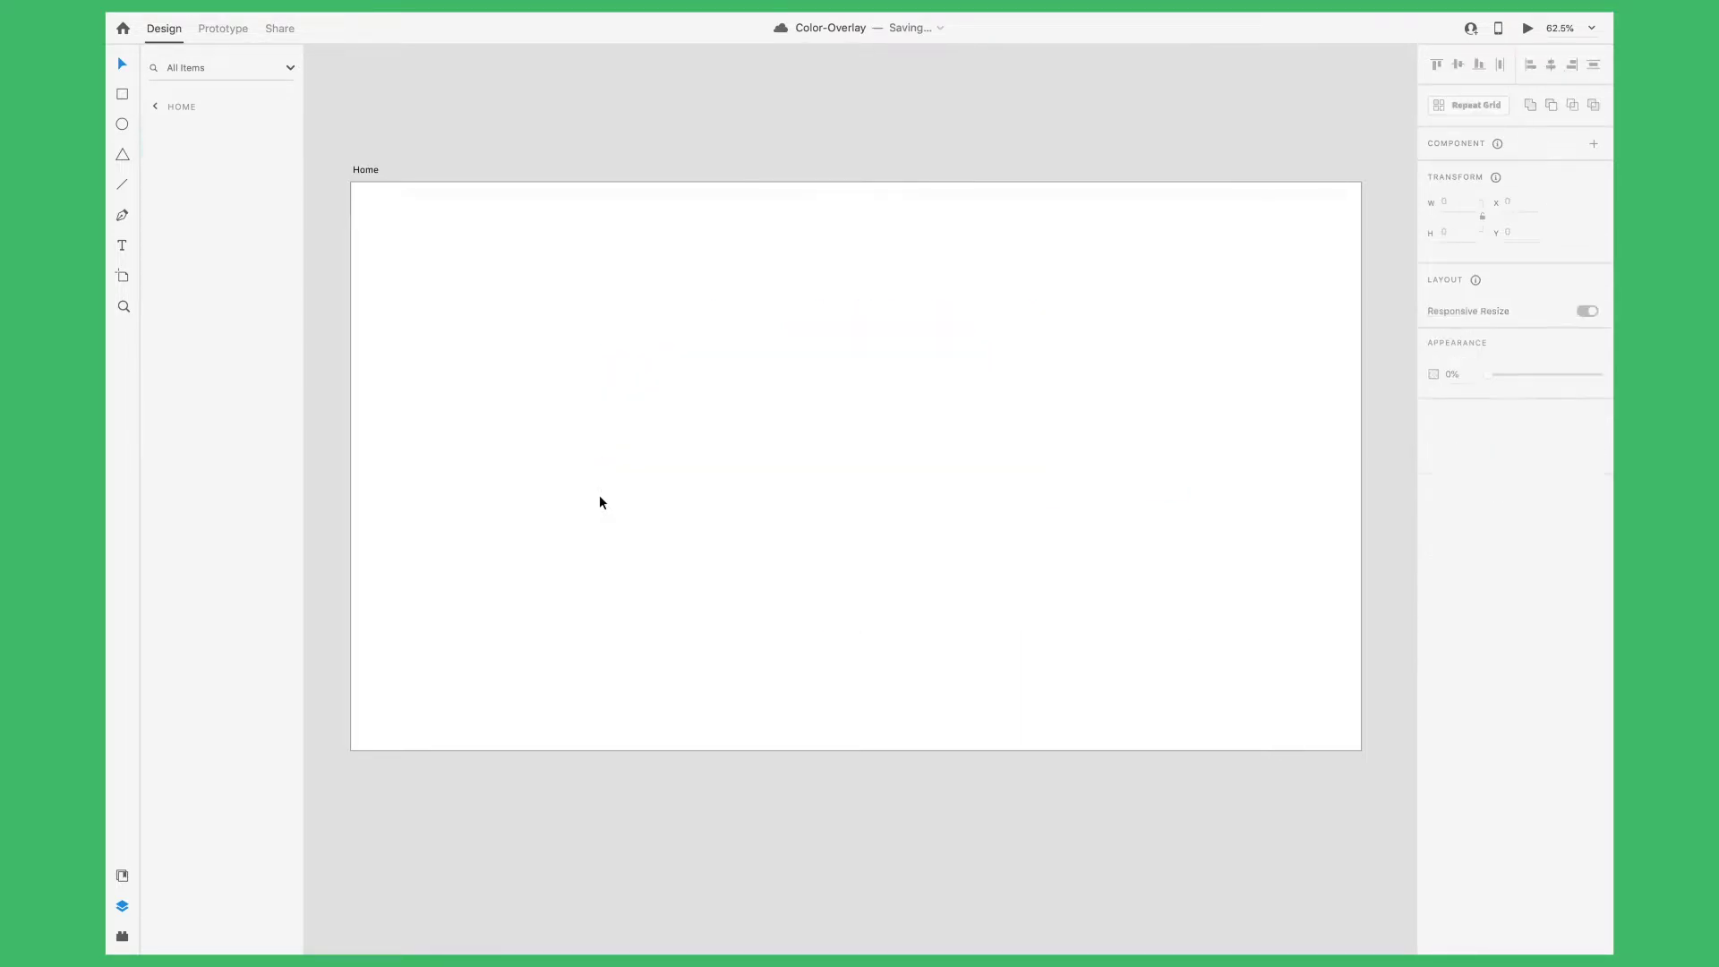
click(600, 498)
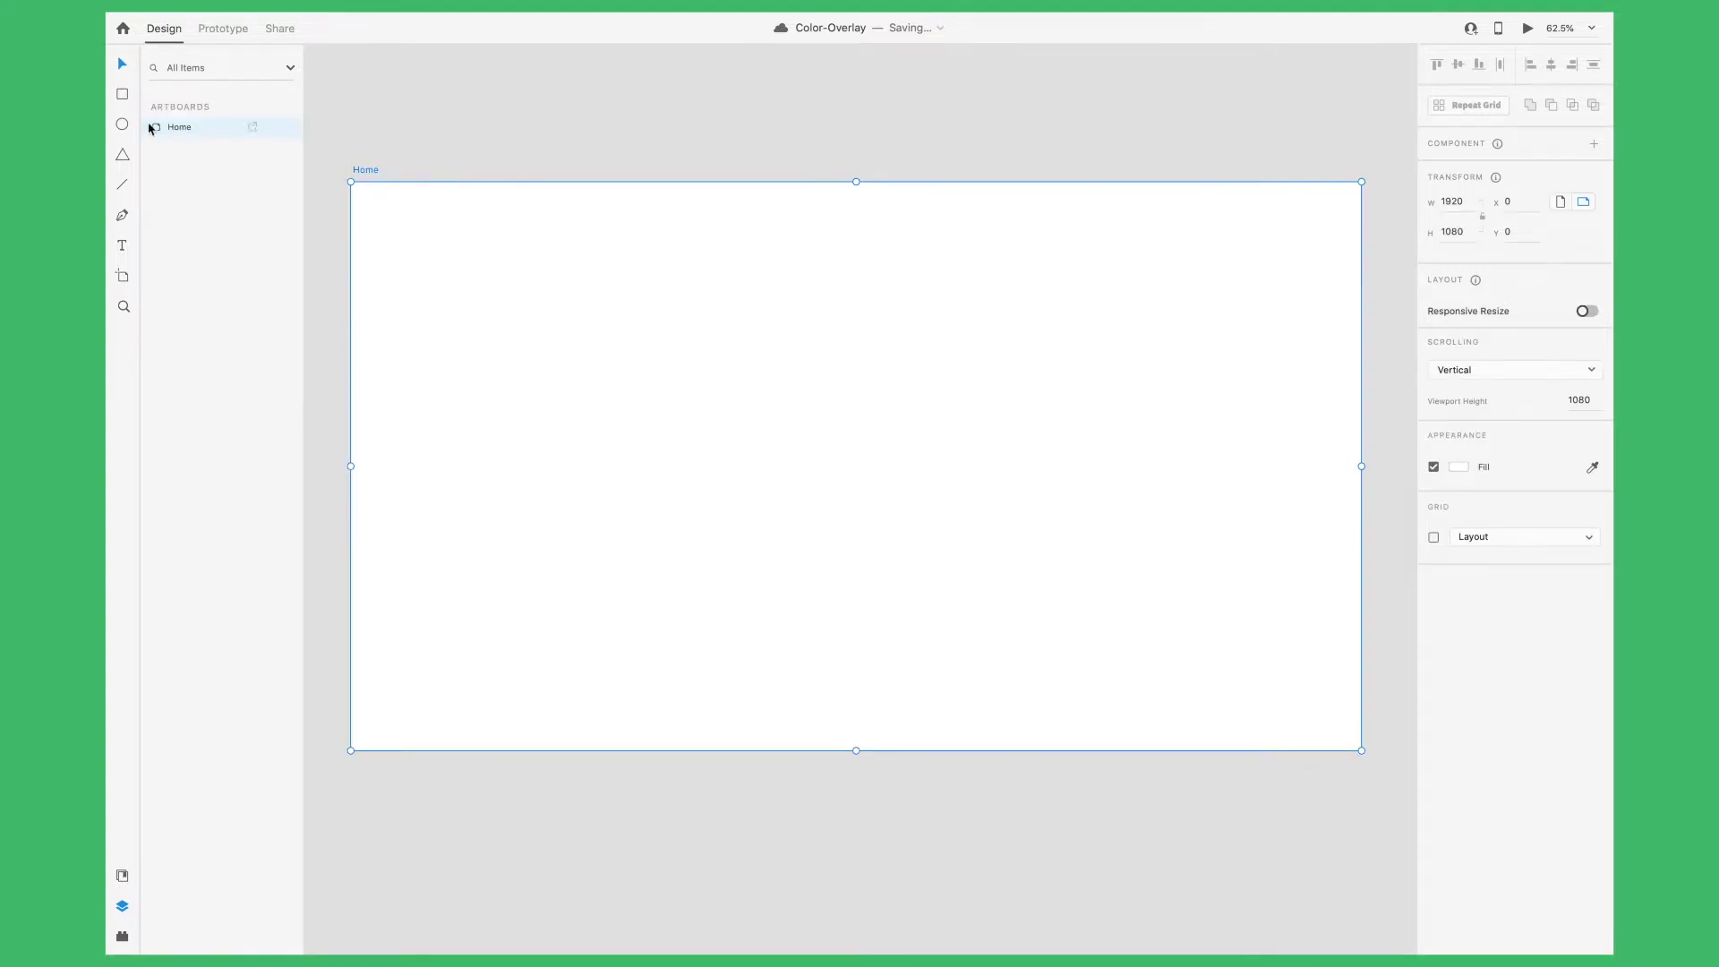
Draw a 1920 × 1080 rectangle covering the whole Home artboard and remove its border
click(123, 94)
drag(351, 182, 1363, 754)
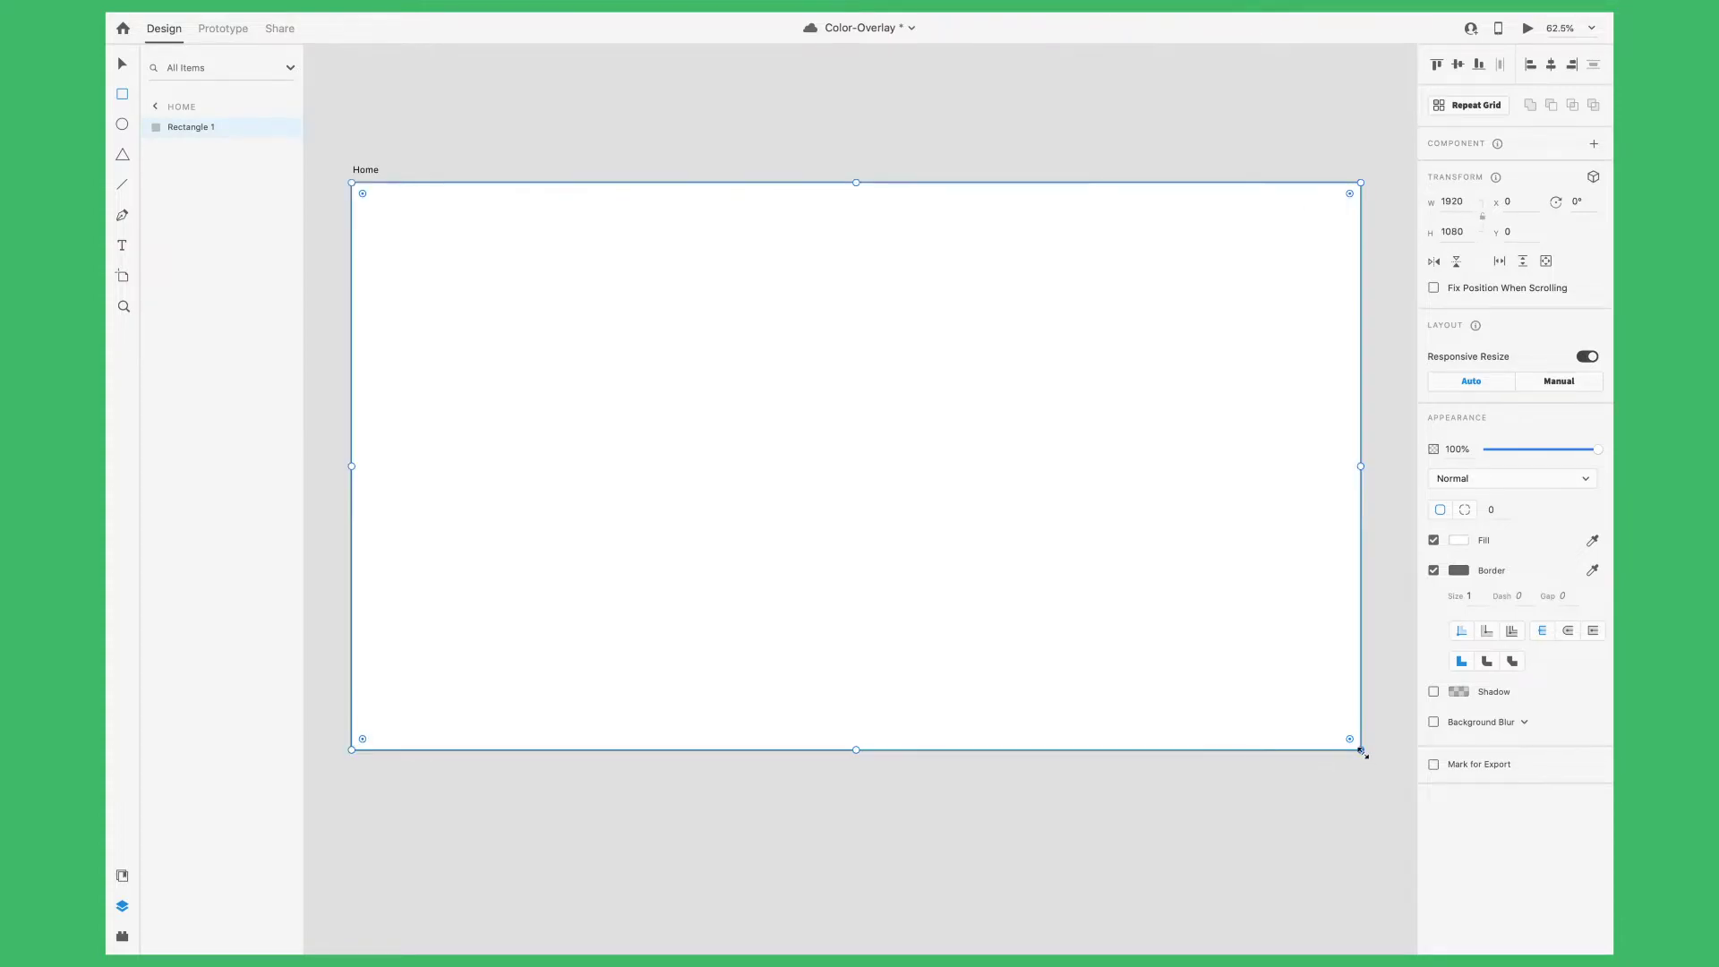
click(1433, 570)
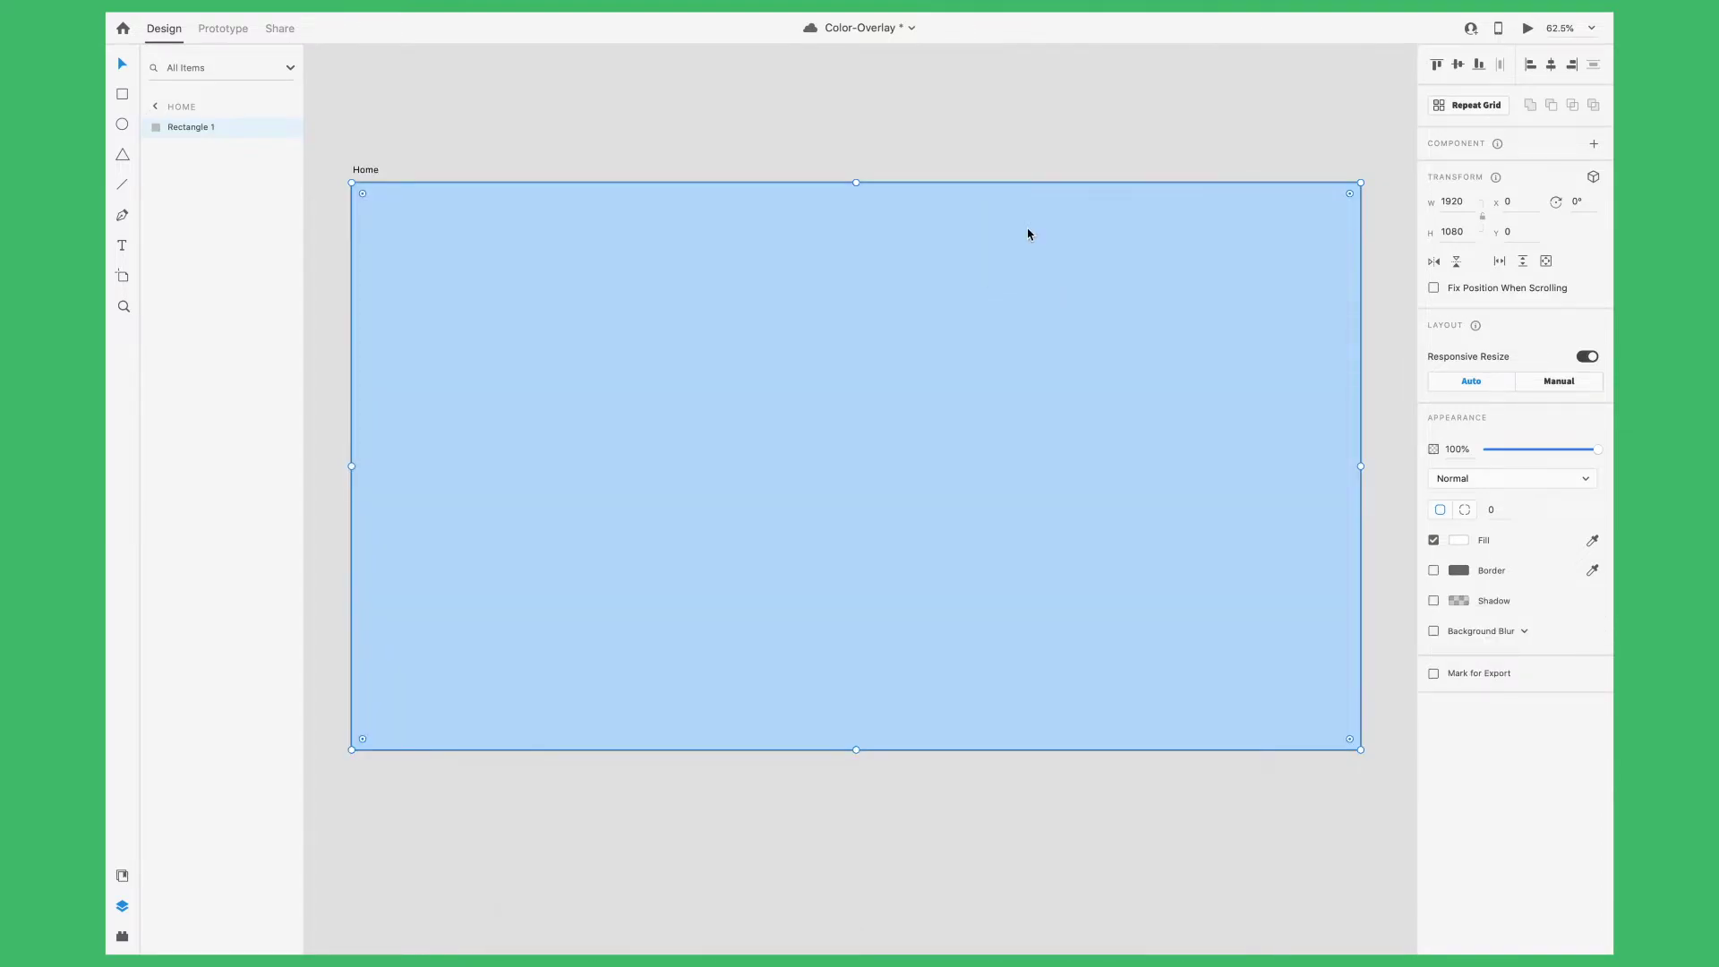
Fill the rectangle with the leaf photo and shift the photo downward within its frame
drag(1028, 234, 940, 564)
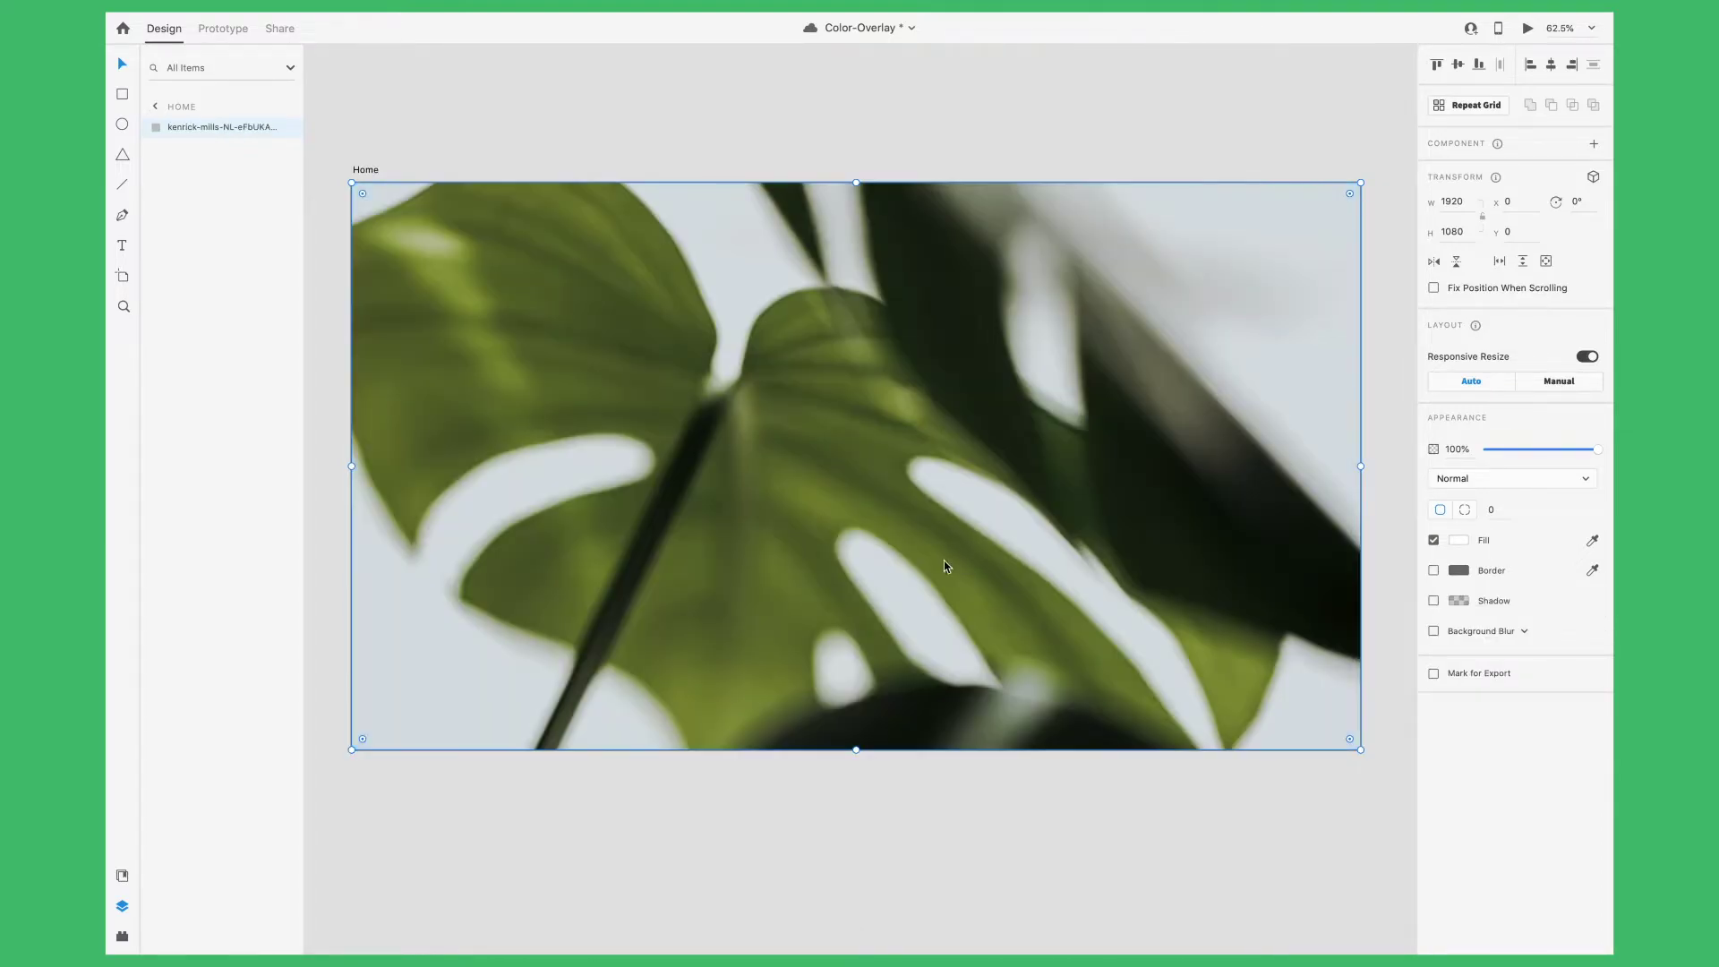
double_click(839, 362)
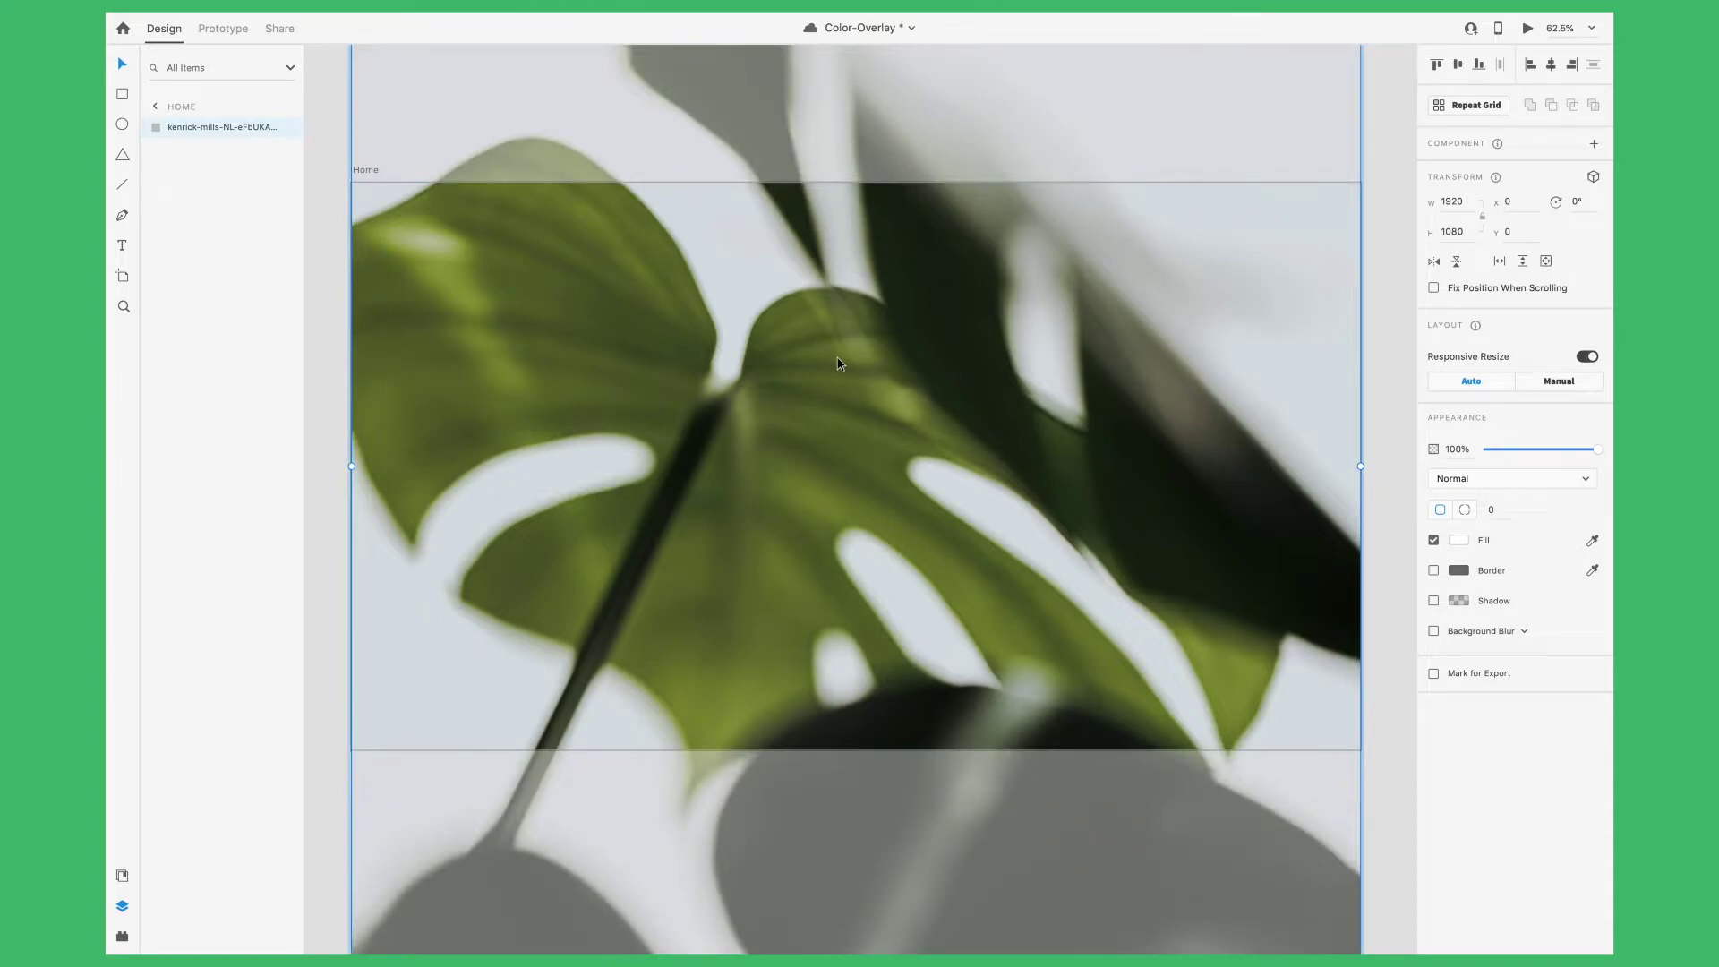
key(super+minus)
key(super+minus)
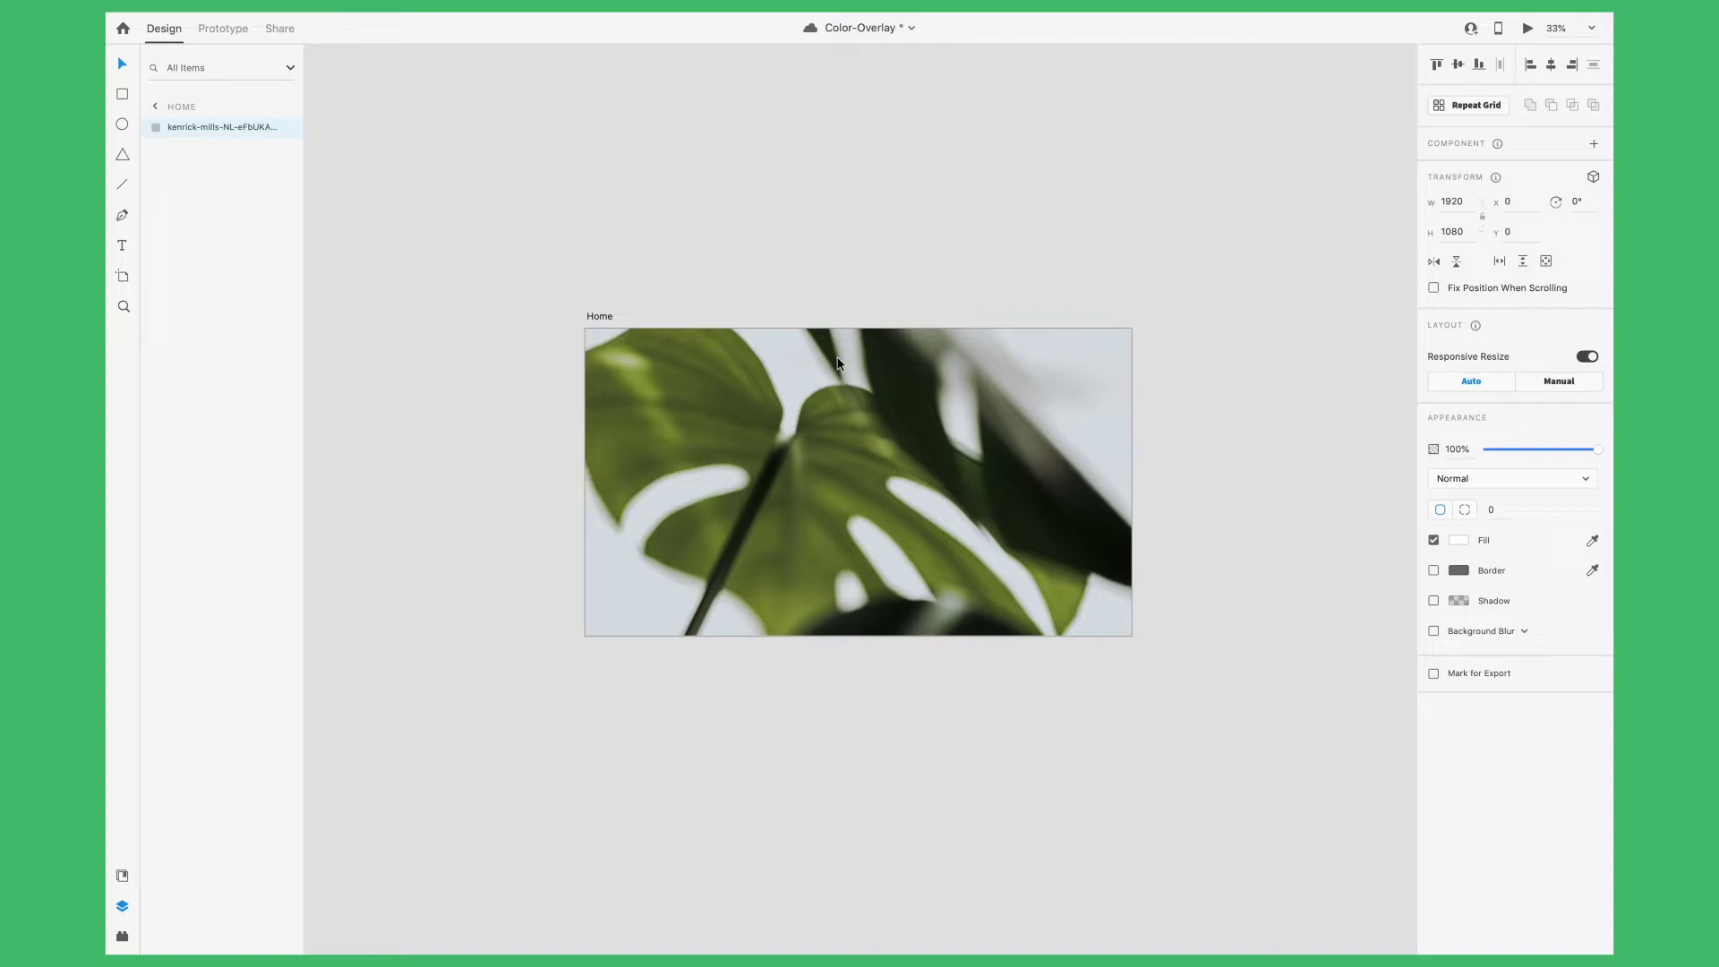
double_click(899, 421)
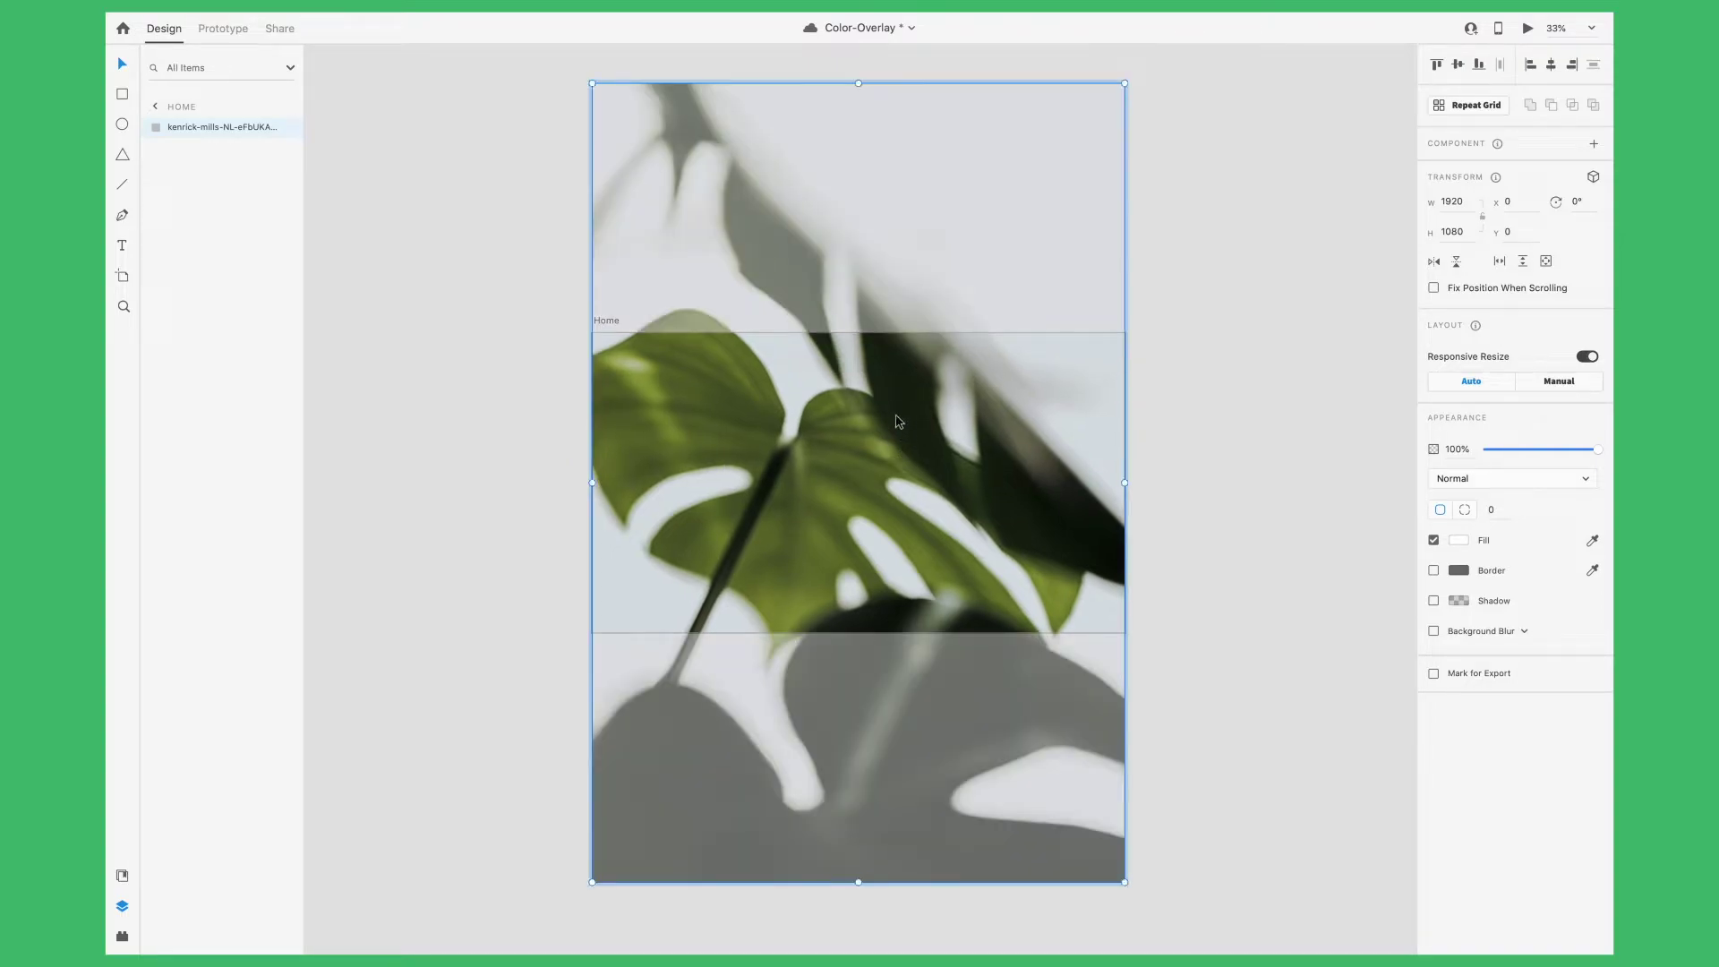
drag(899, 420, 902, 485)
click(1239, 489)
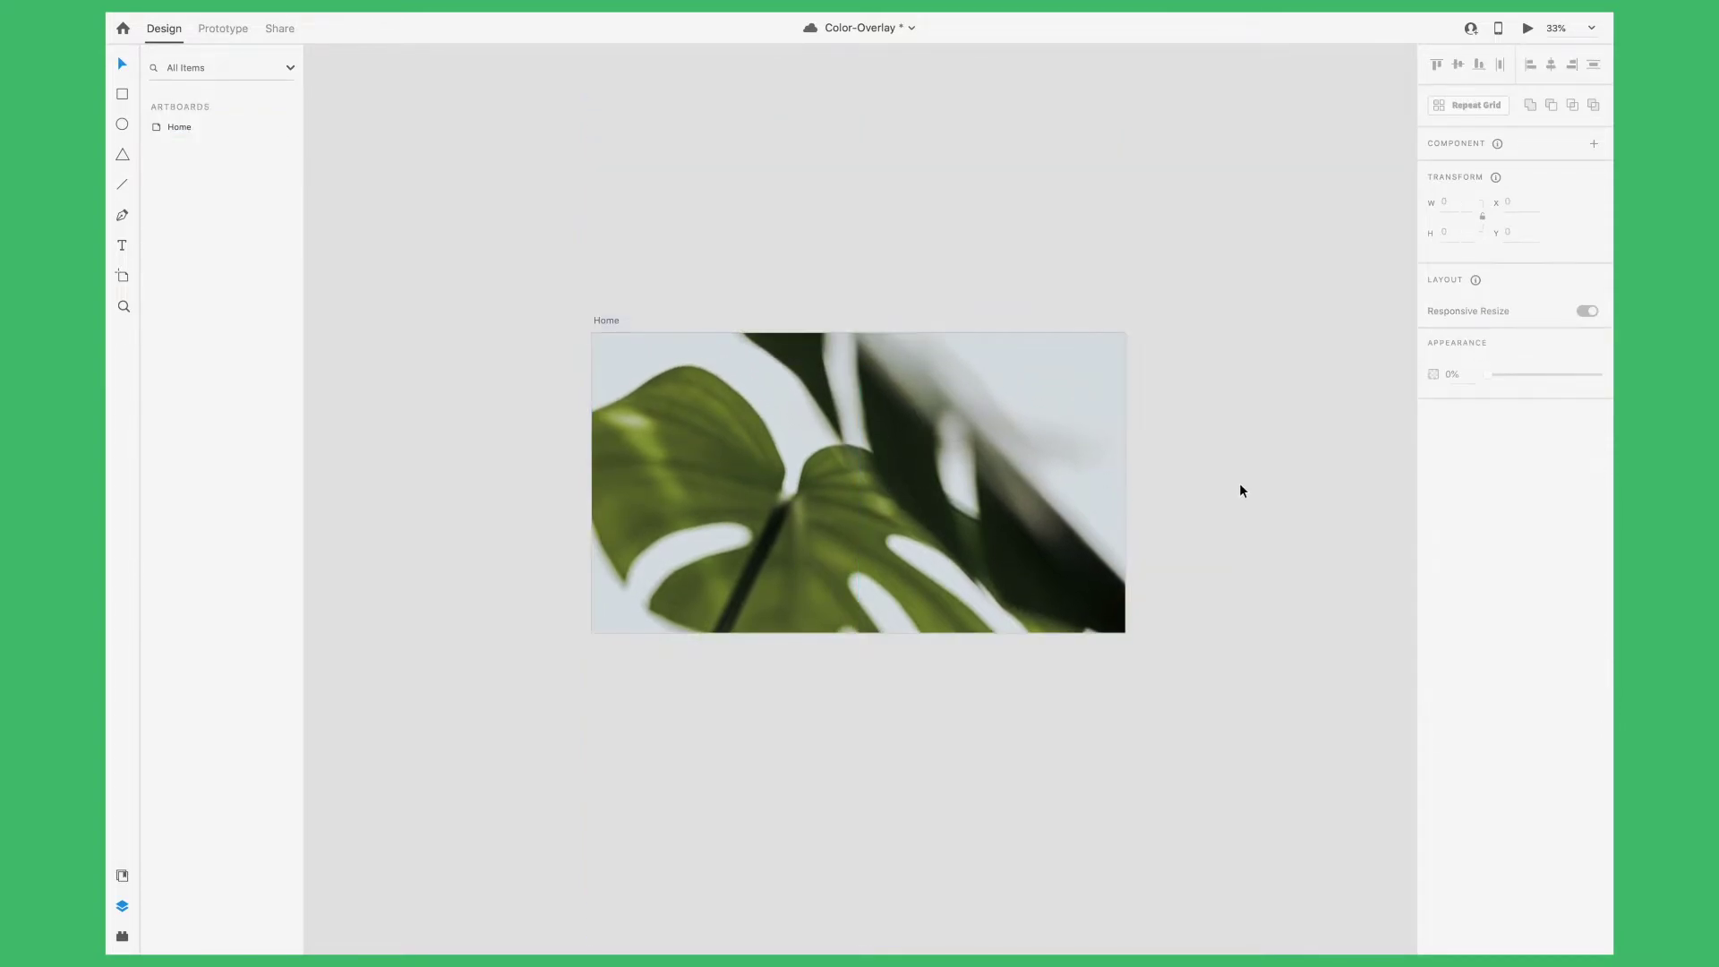
Draw a 1920 × 1080 rectangle over the leaf photo, covering the whole Home artboard, and remove its border
key(super+equal)
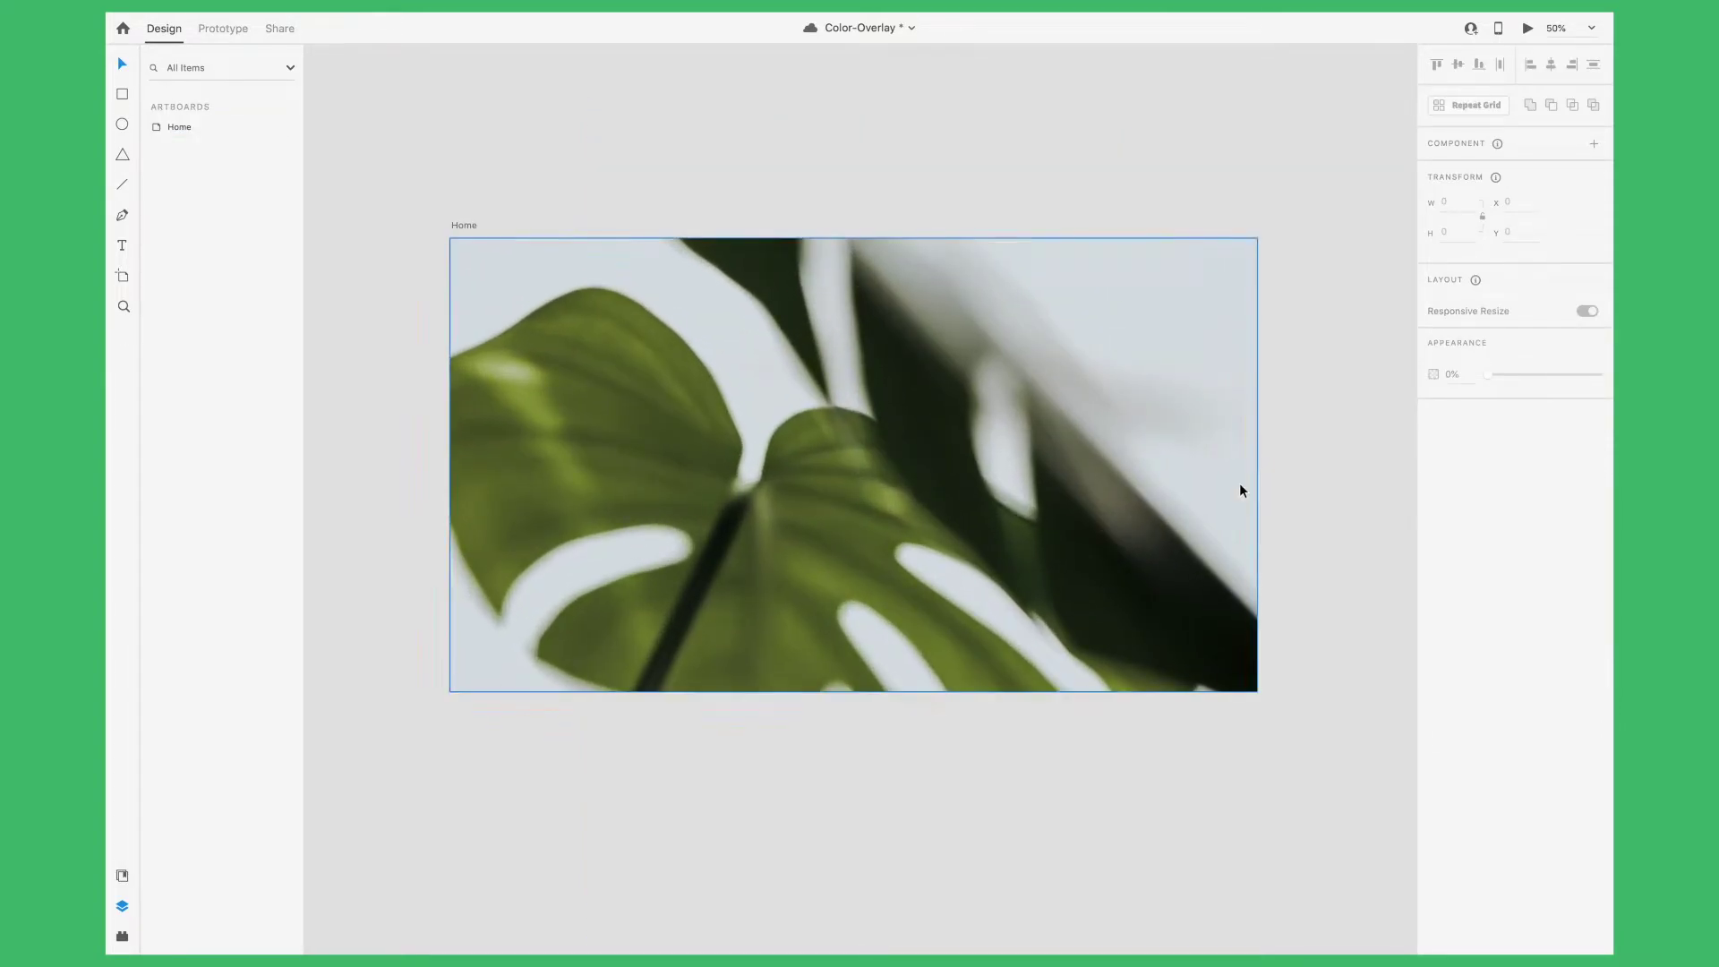
key(super+equal)
key(super+minus)
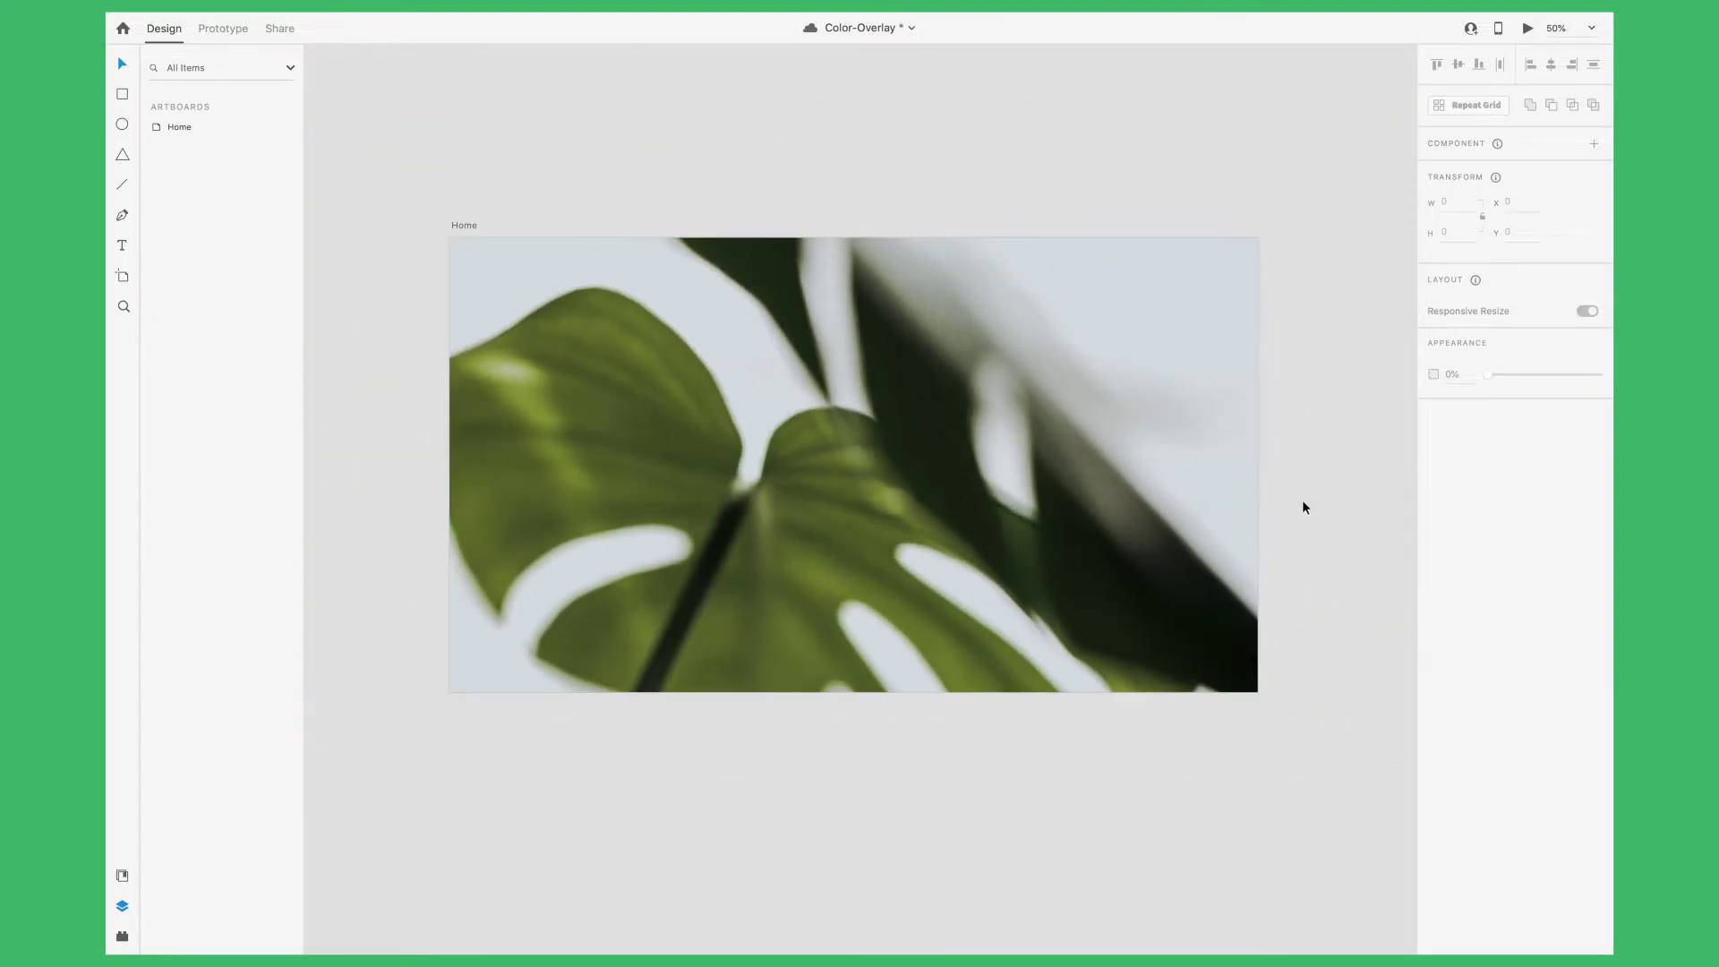
click(124, 97)
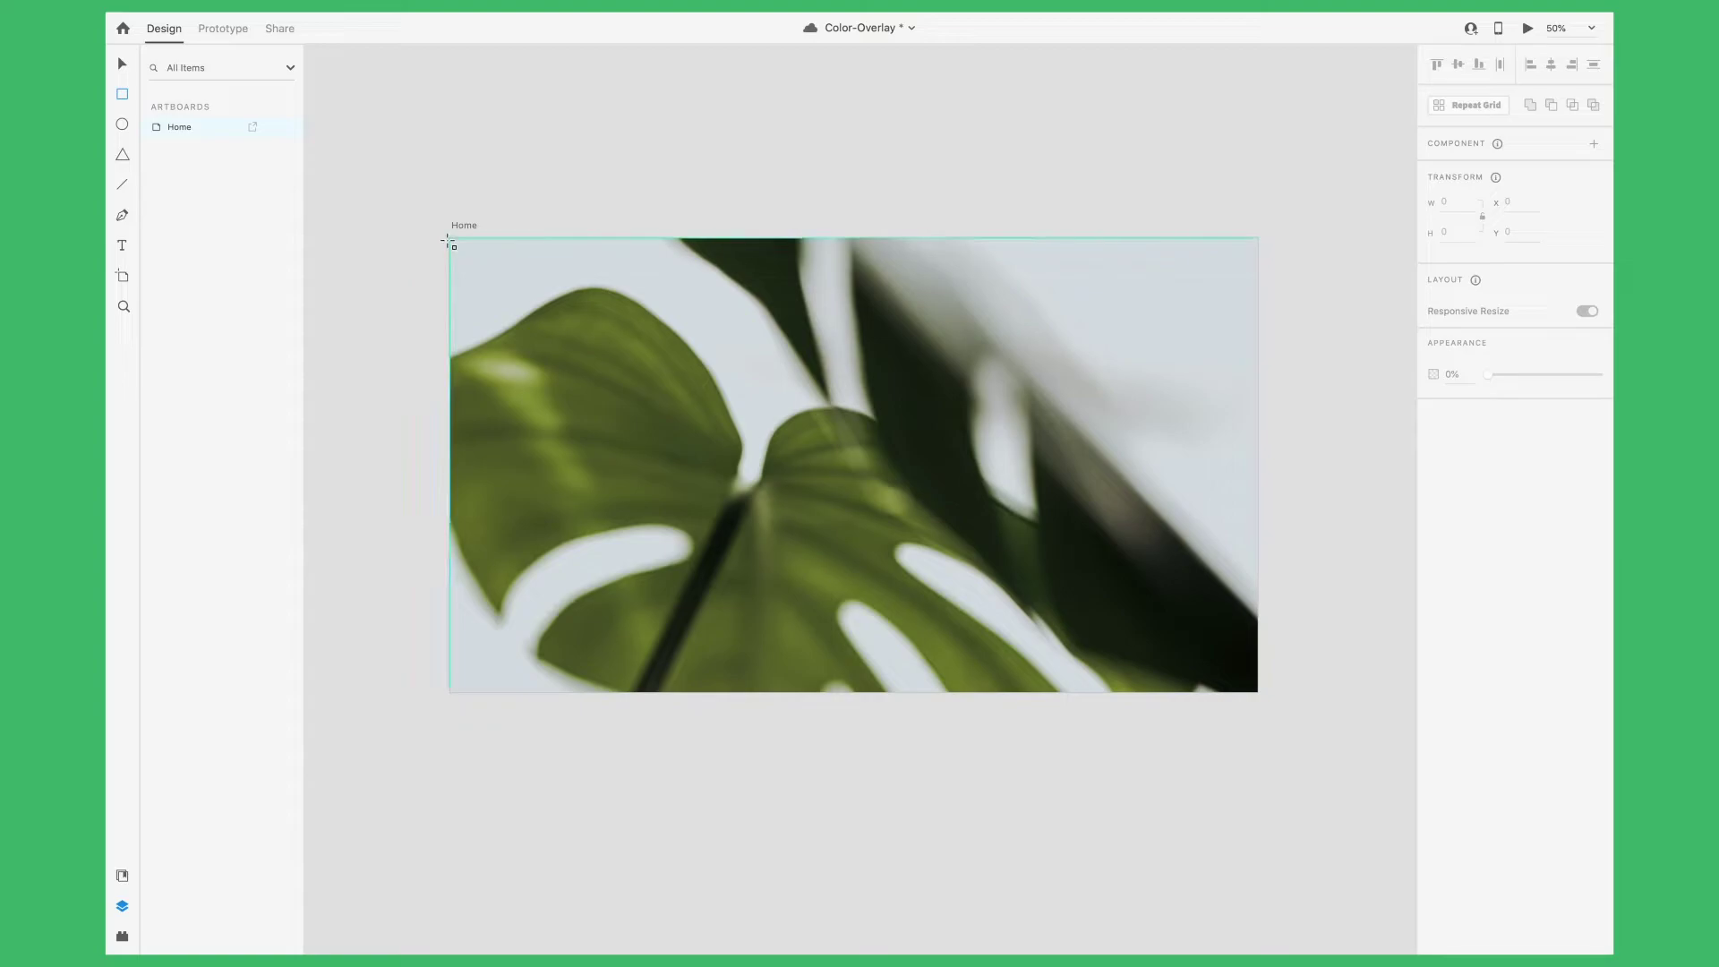
mouse_move(449, 238)
mouse_down()
mouse_move(1137, 583)
mouse_move(1257, 692)
mouse_up()
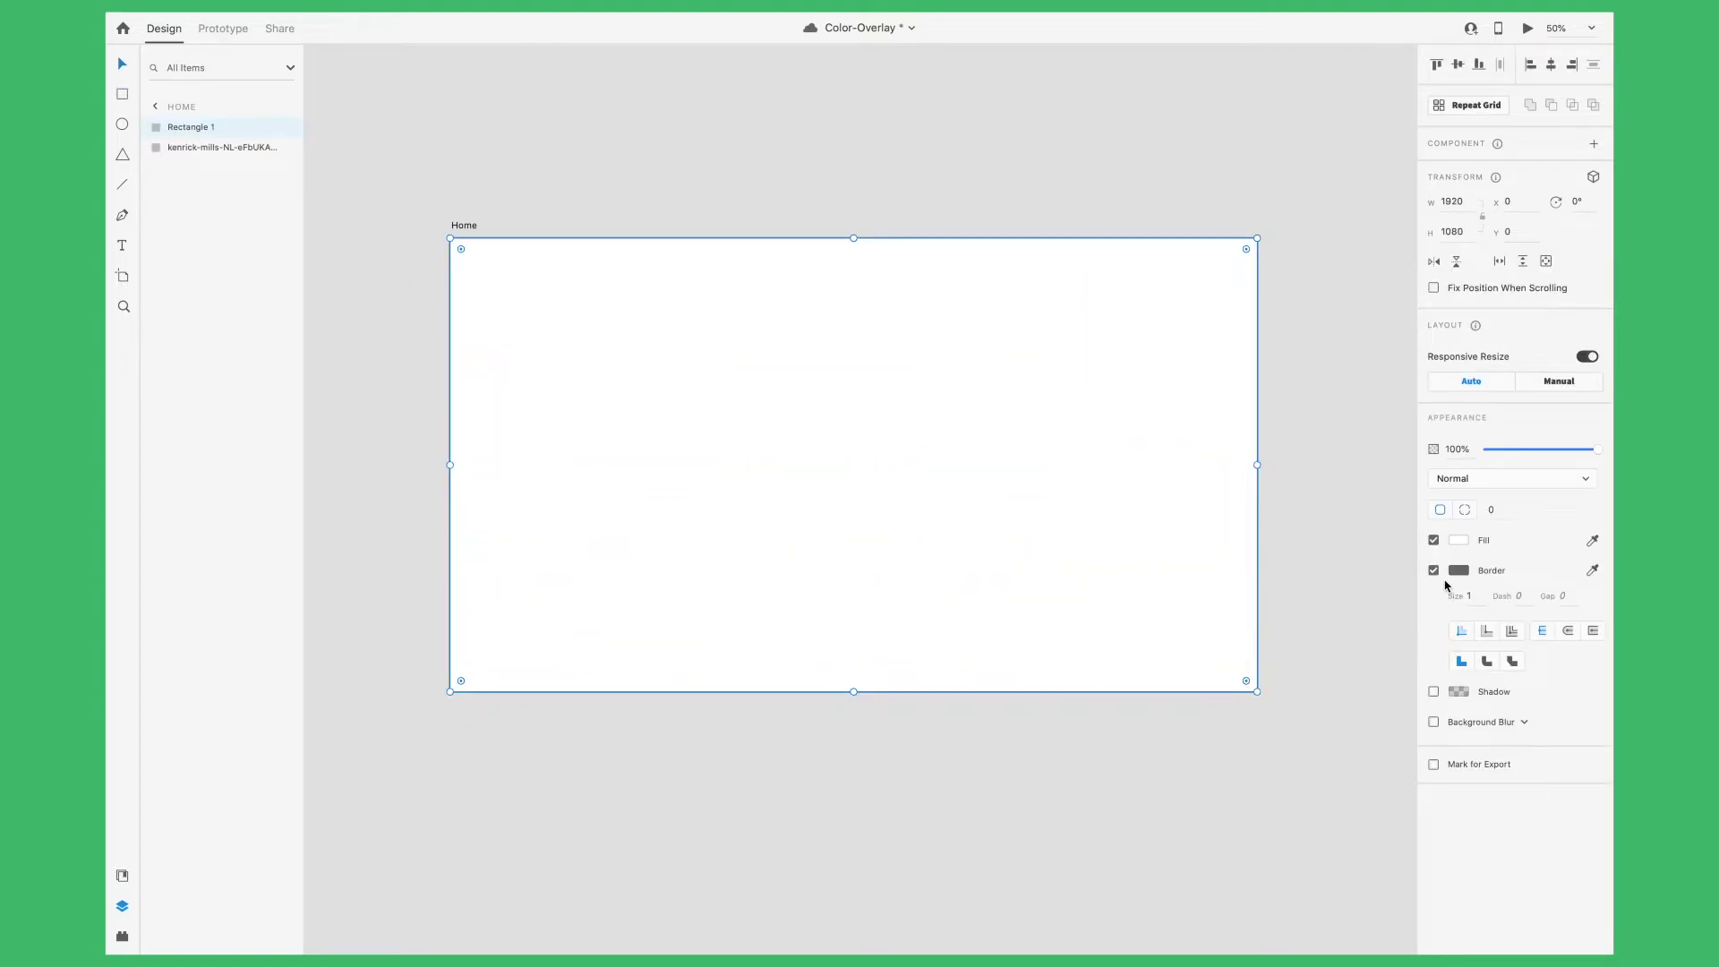
click(1434, 571)
Fill the overlay rectangle with a dark green and set its blend mode to Multiply
click(1467, 541)
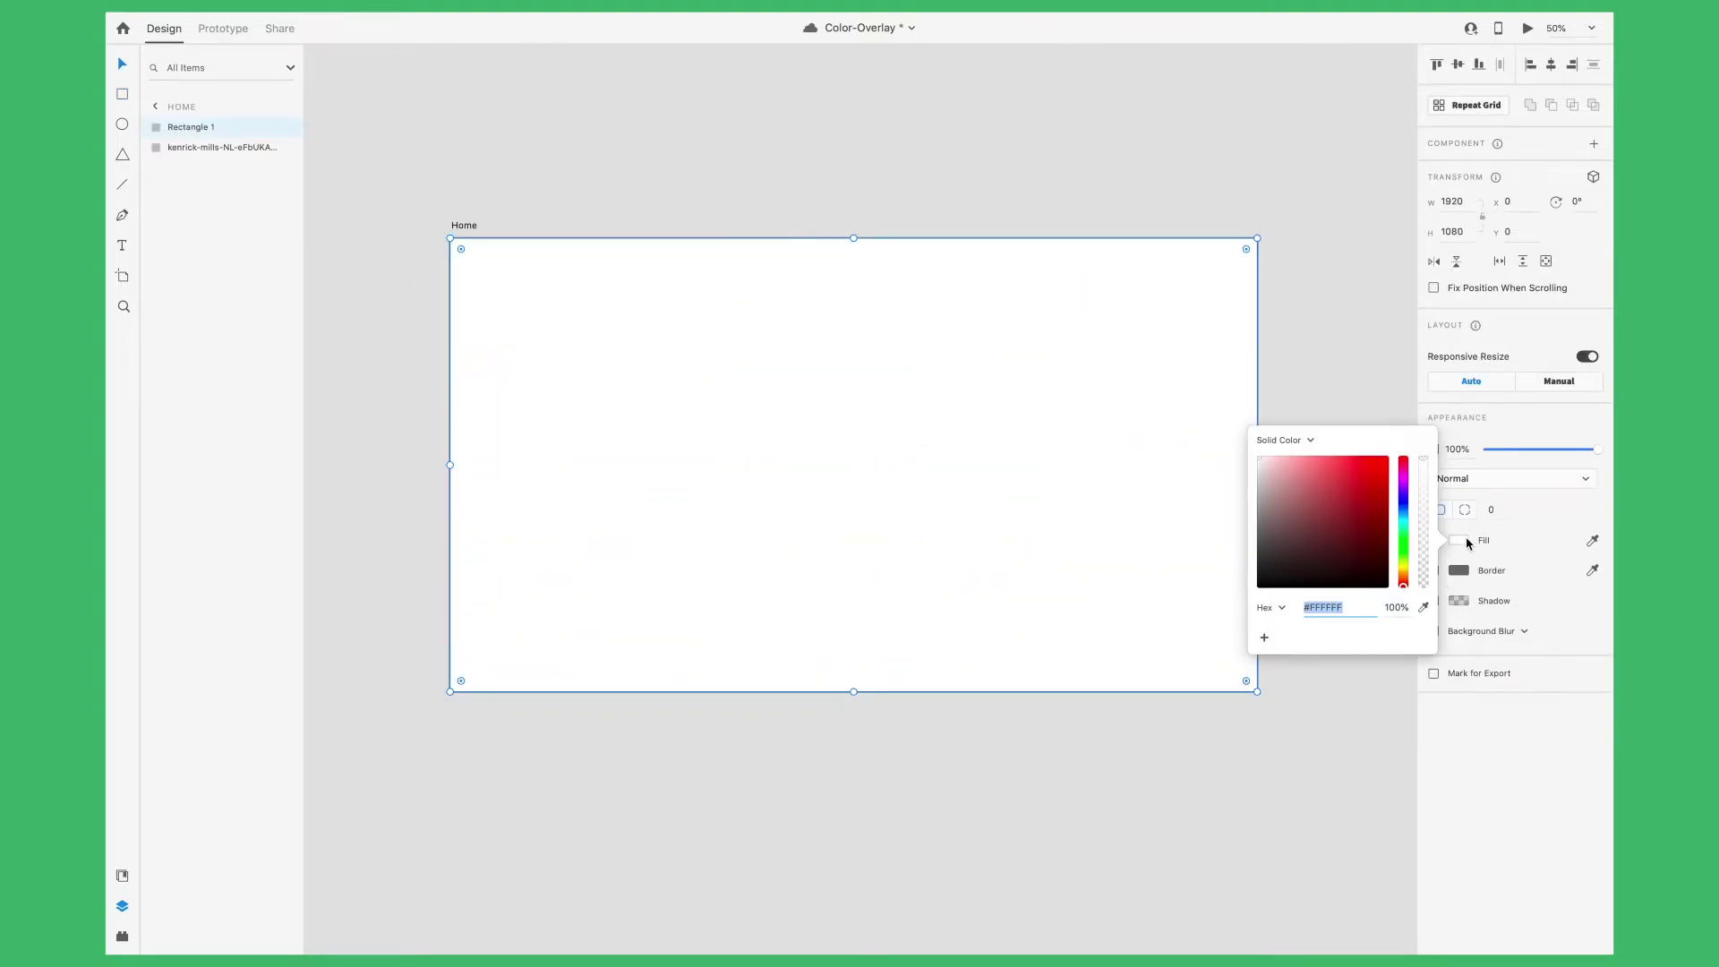
drag(1409, 588, 1408, 536)
click(1355, 529)
click(1350, 522)
click(1520, 485)
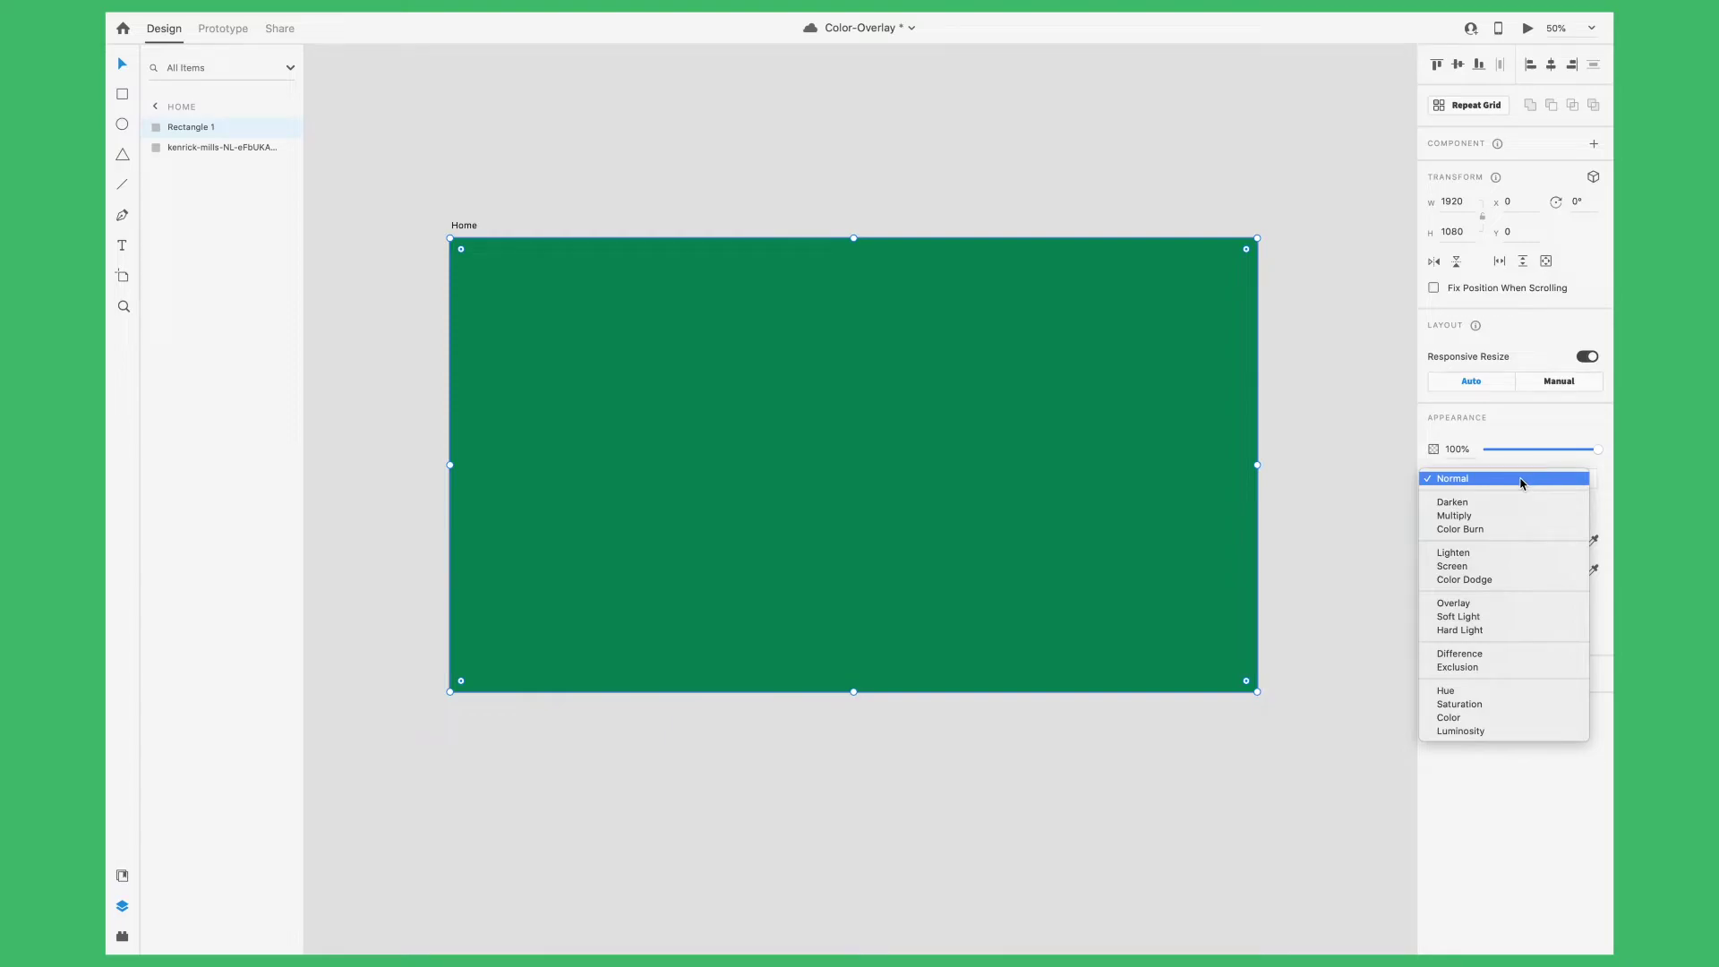
click(1519, 517)
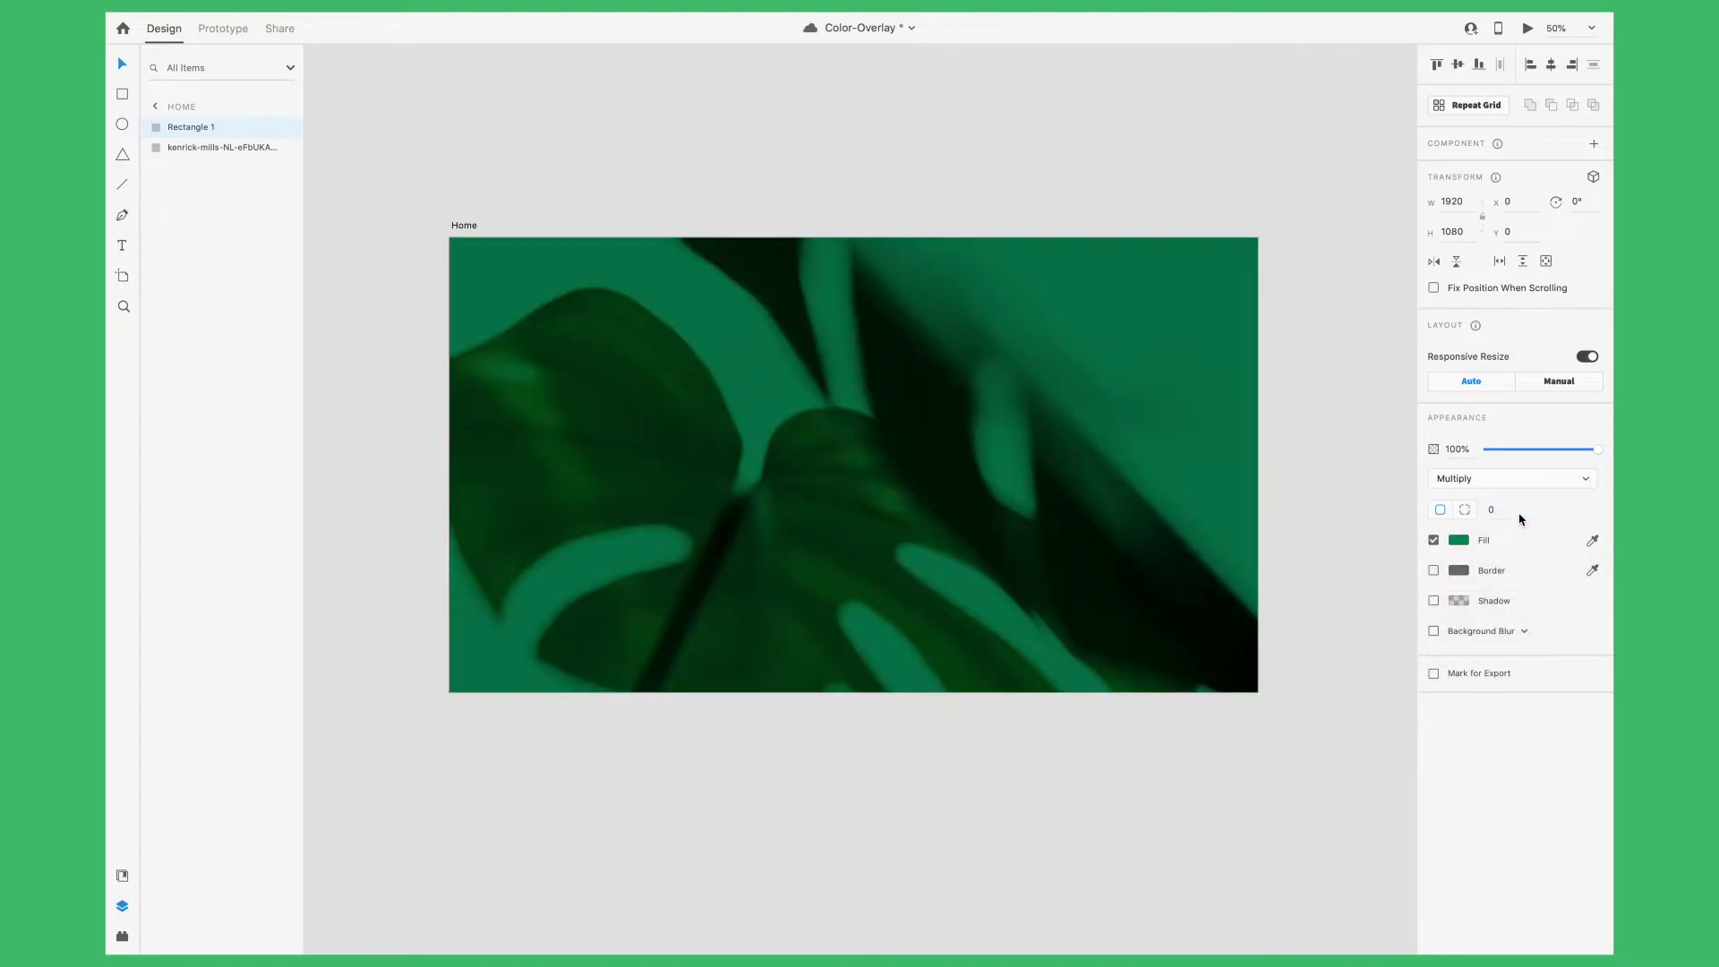
click(1153, 405)
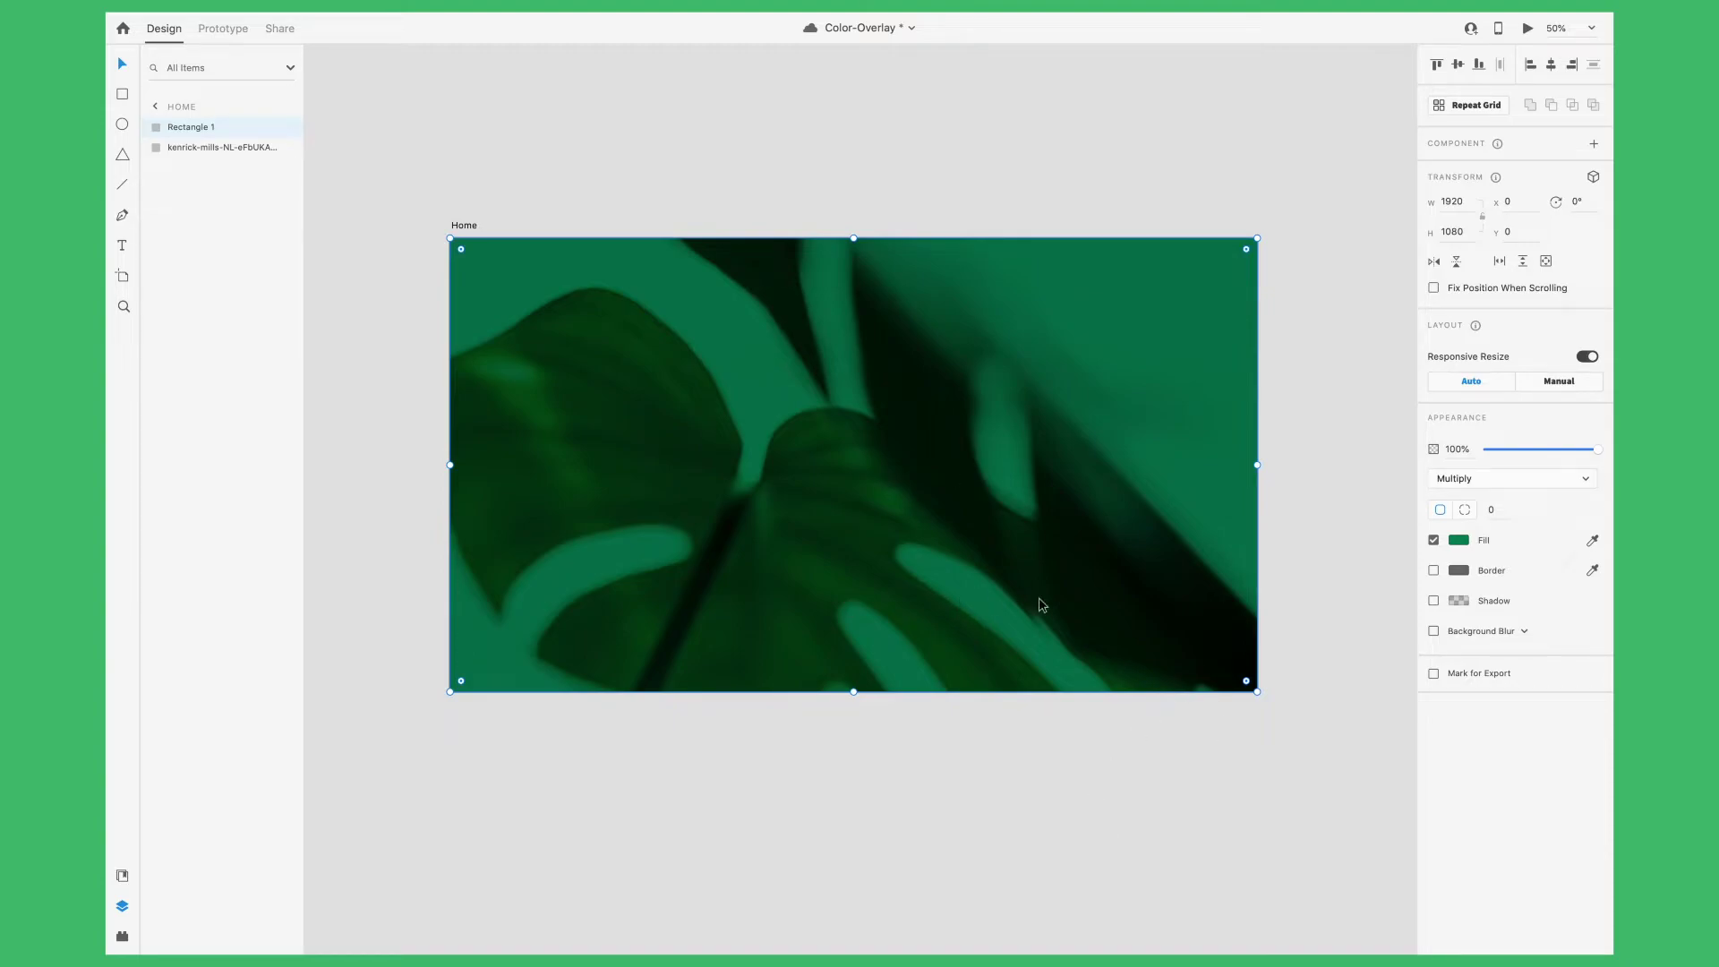
mouse_move(1600, 457)
mouse_down()
mouse_move(1446, 455)
mouse_move(1601, 452)
mouse_up()
Try the Darken, Lighten and Screen blend modes on the green overlay and return it to Multiply
click(1567, 479)
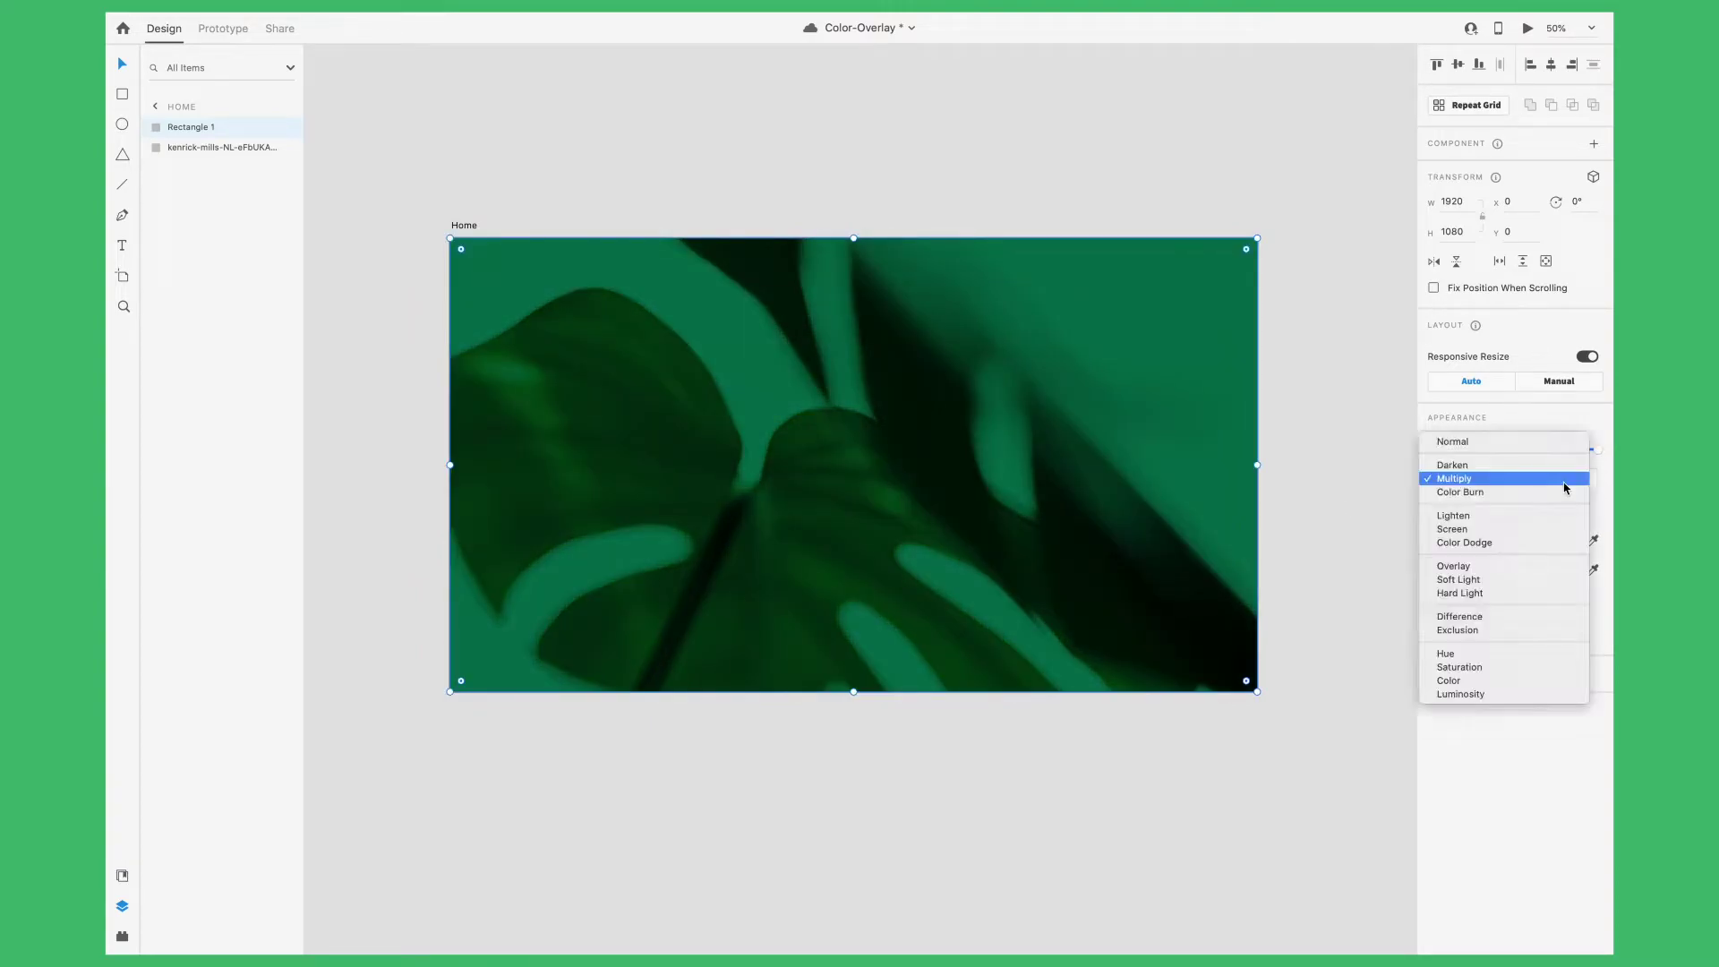
click(1558, 464)
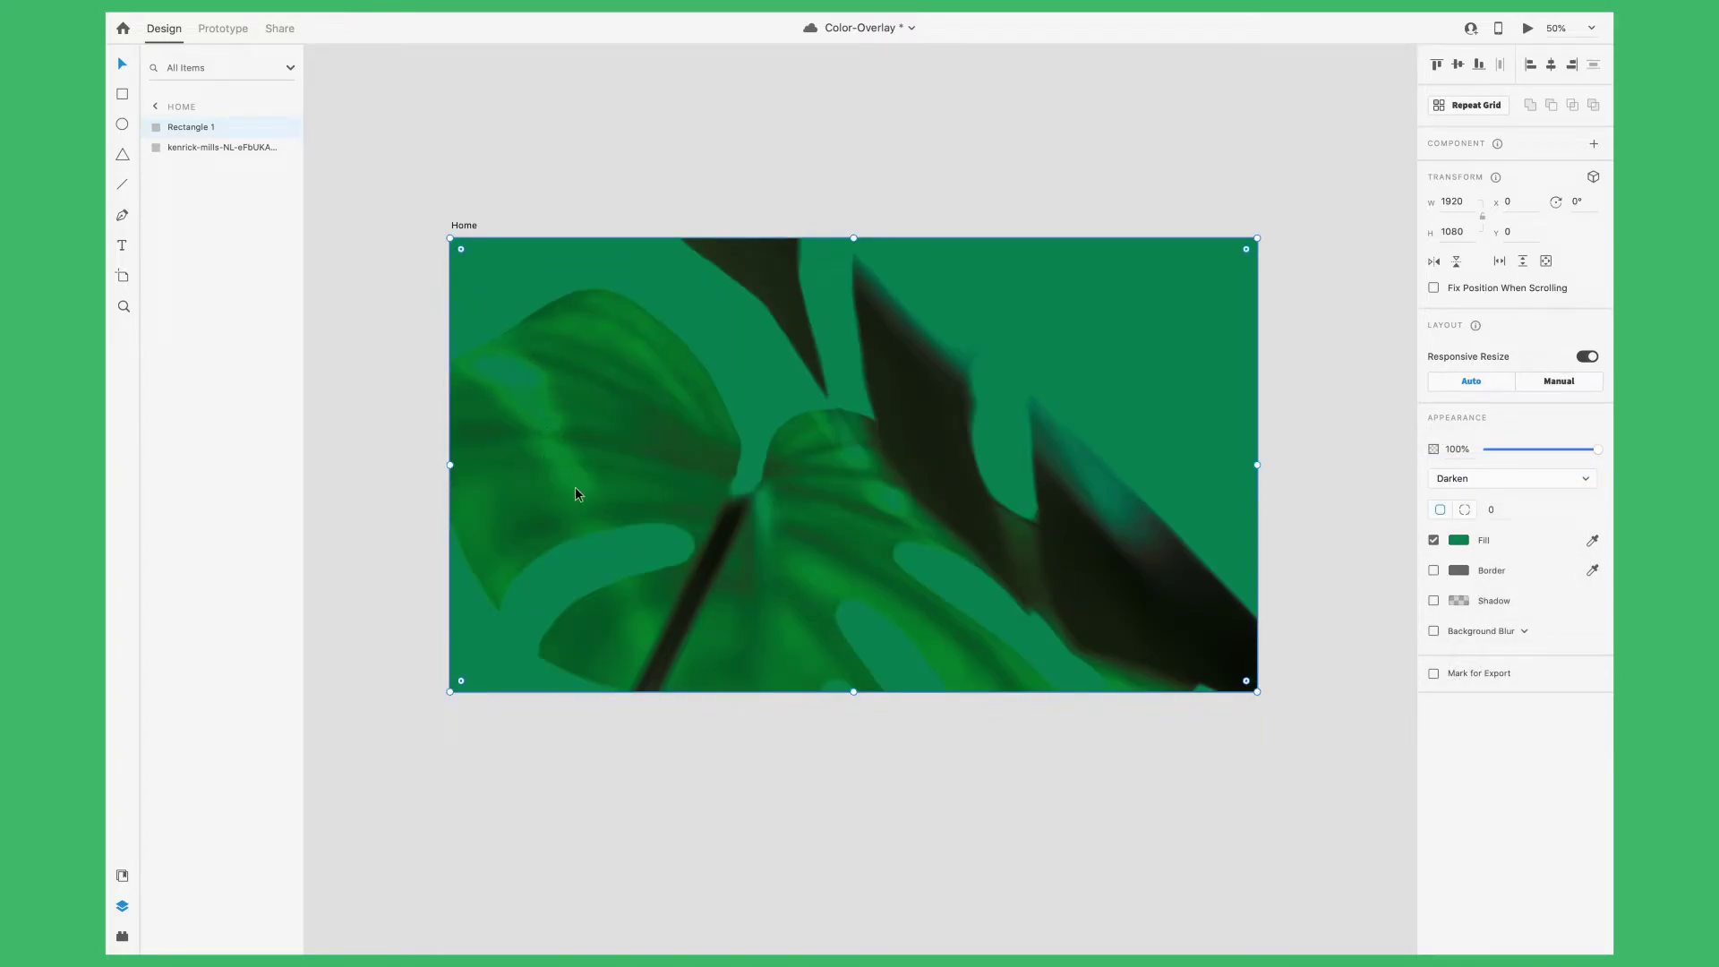
click(1508, 483)
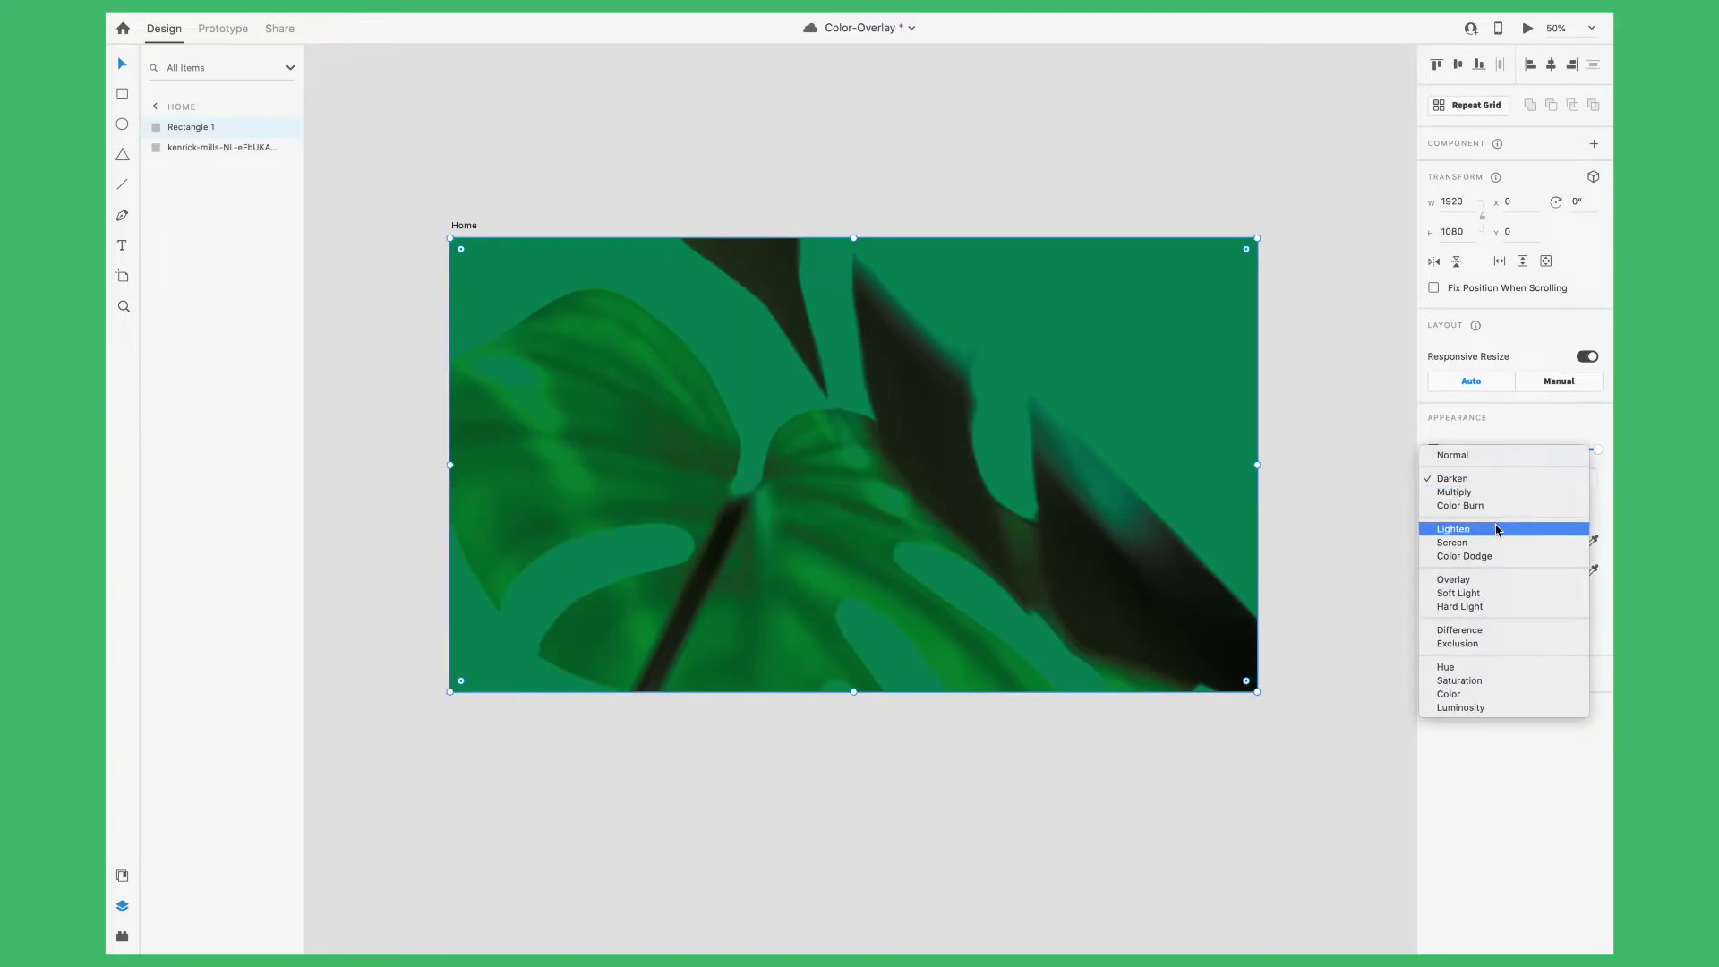
click(1497, 529)
click(1515, 479)
click(1517, 493)
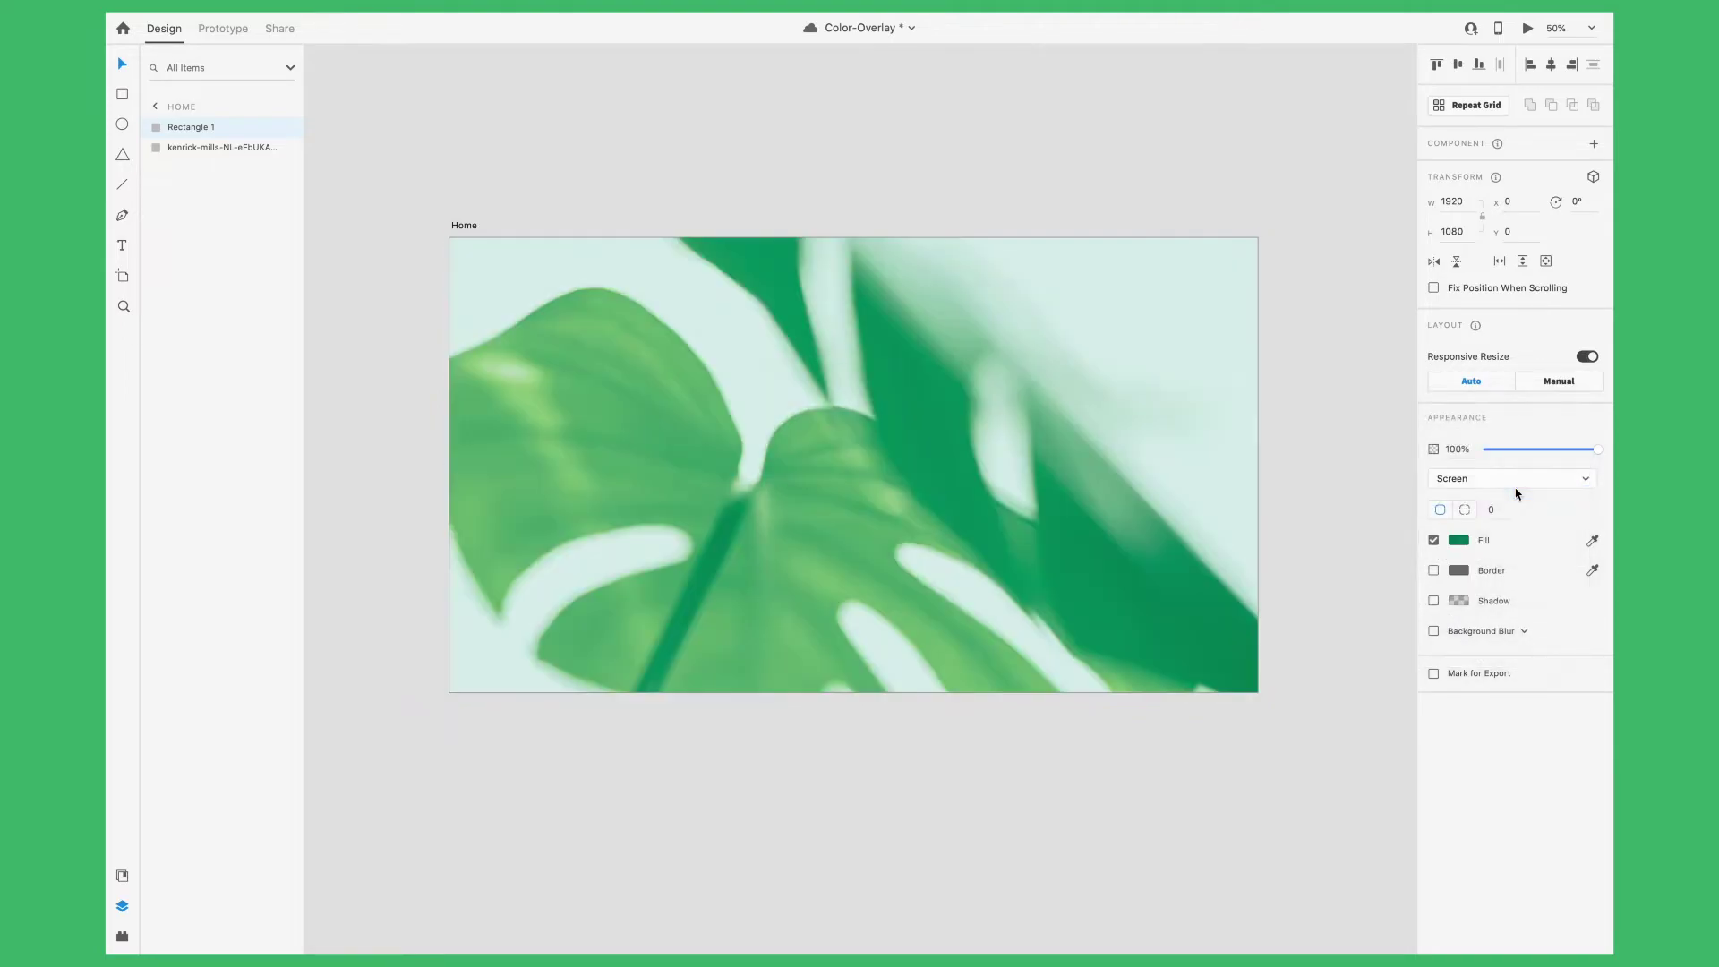
click(1493, 480)
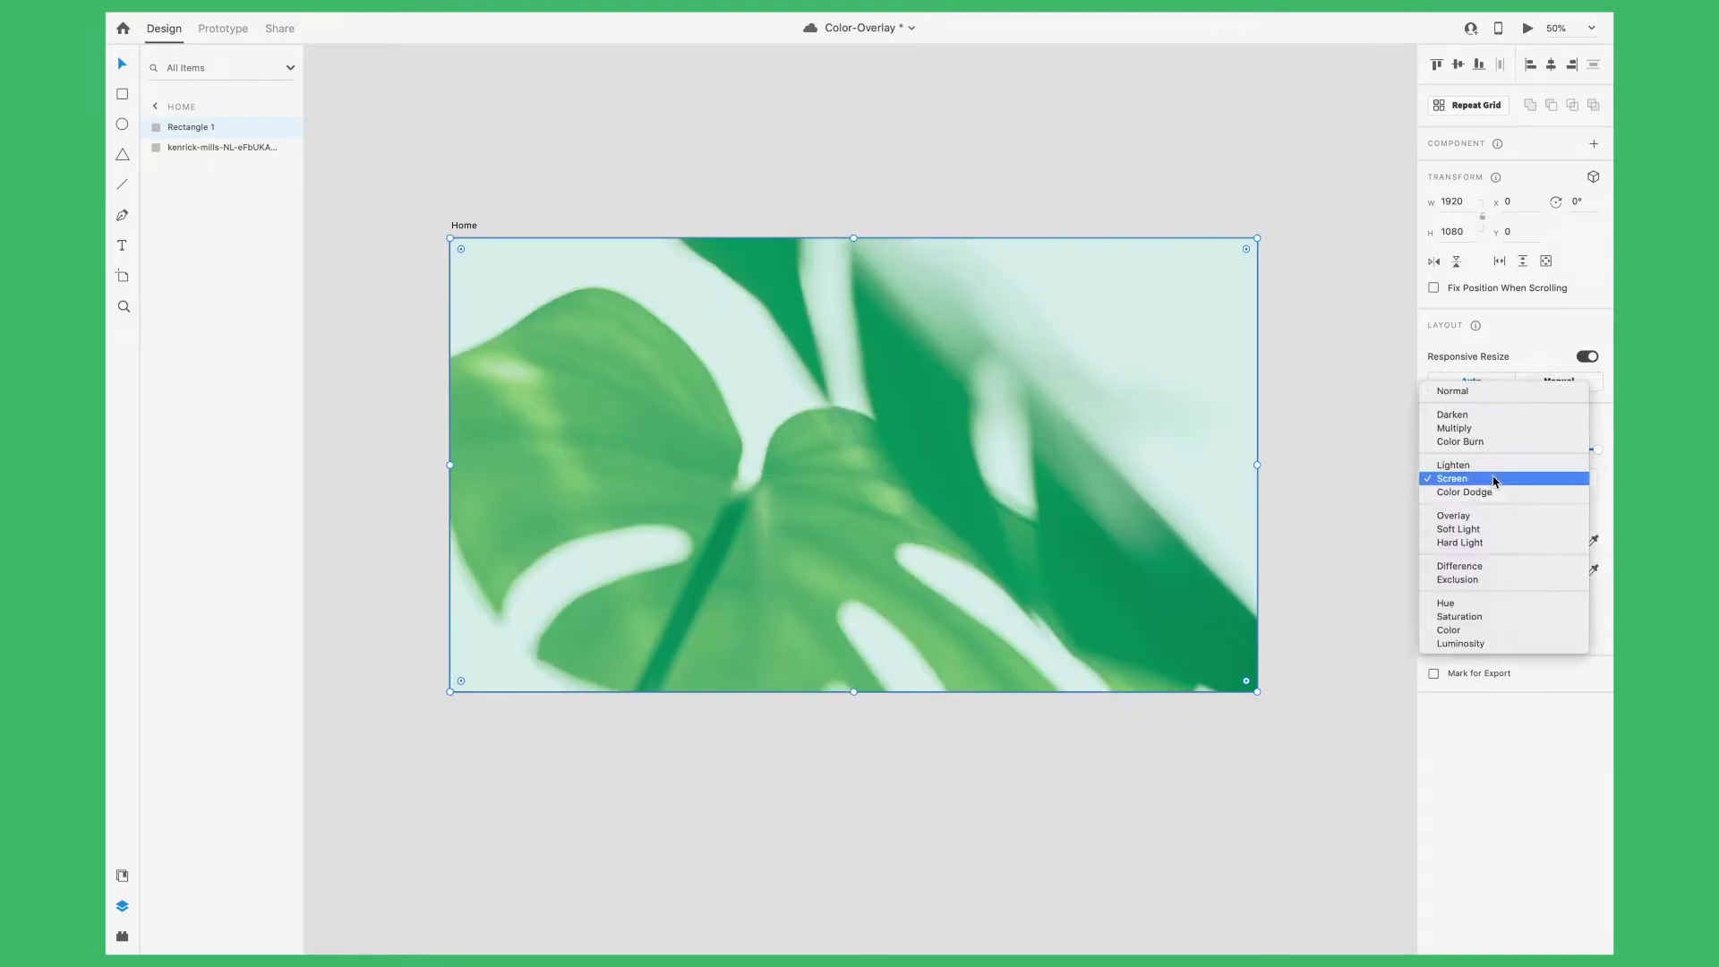
click(1493, 480)
click(1493, 480)
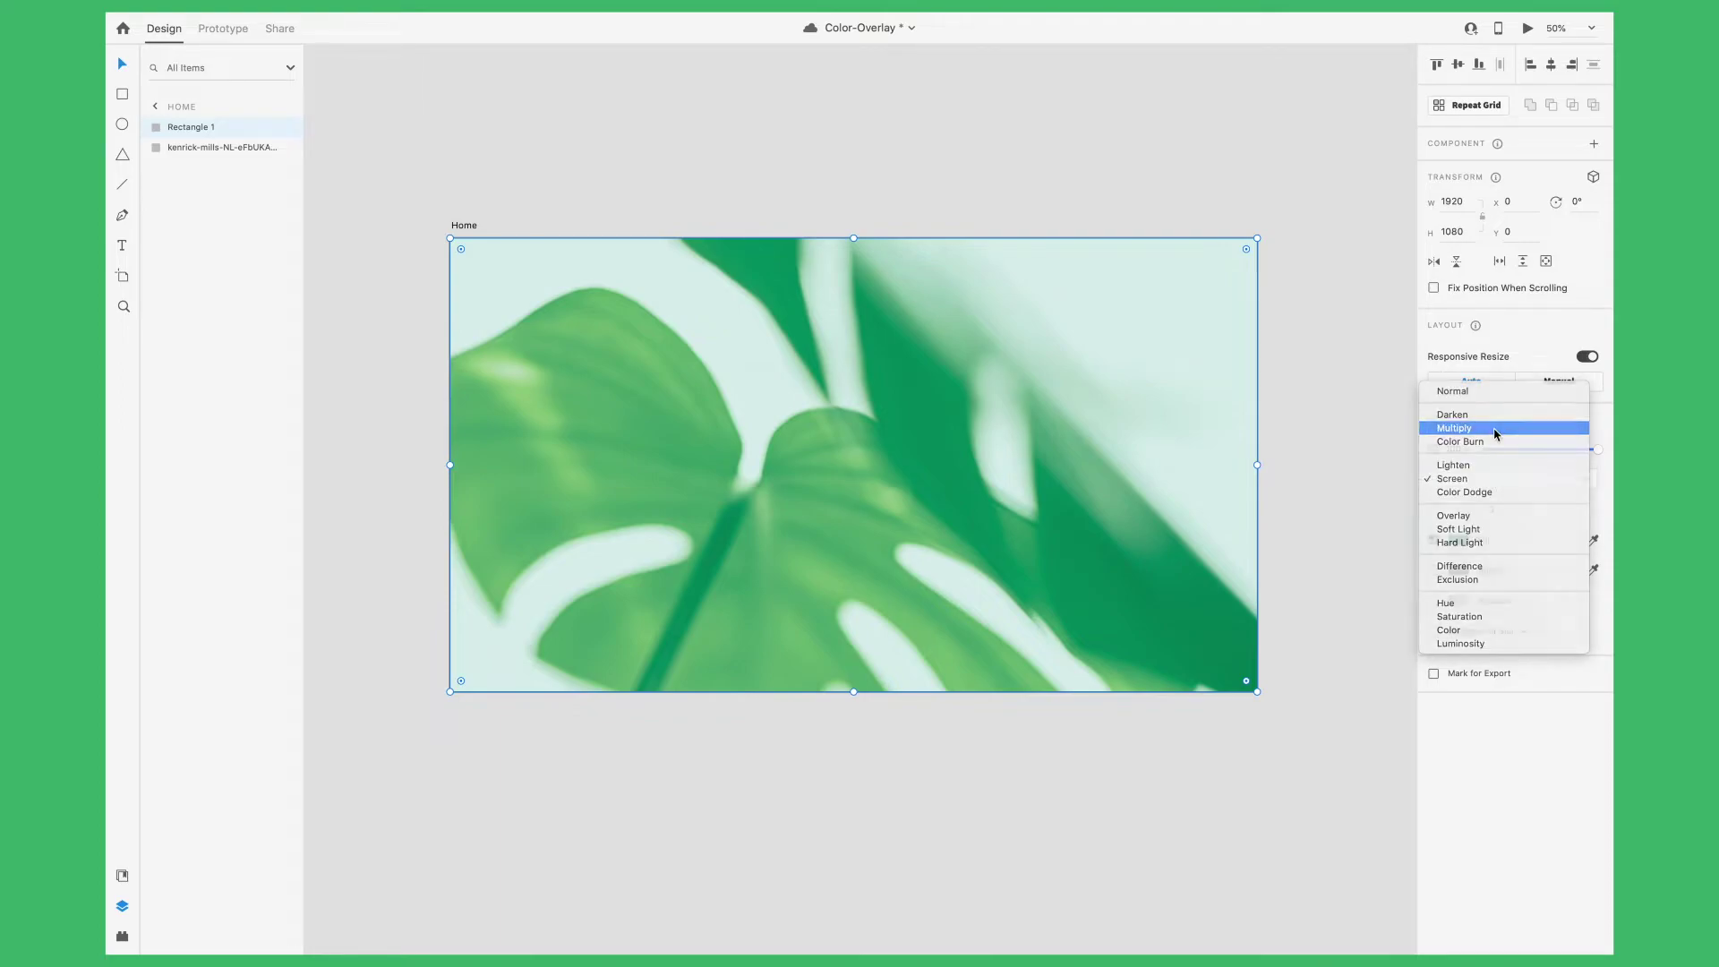
click(1459, 428)
Change the overlay's fill to a brighter green, reduce its opacity slightly and deselect it
click(1458, 539)
drag(1332, 510, 1366, 495)
key(Escape)
drag(1603, 455, 1563, 455)
click(1316, 432)
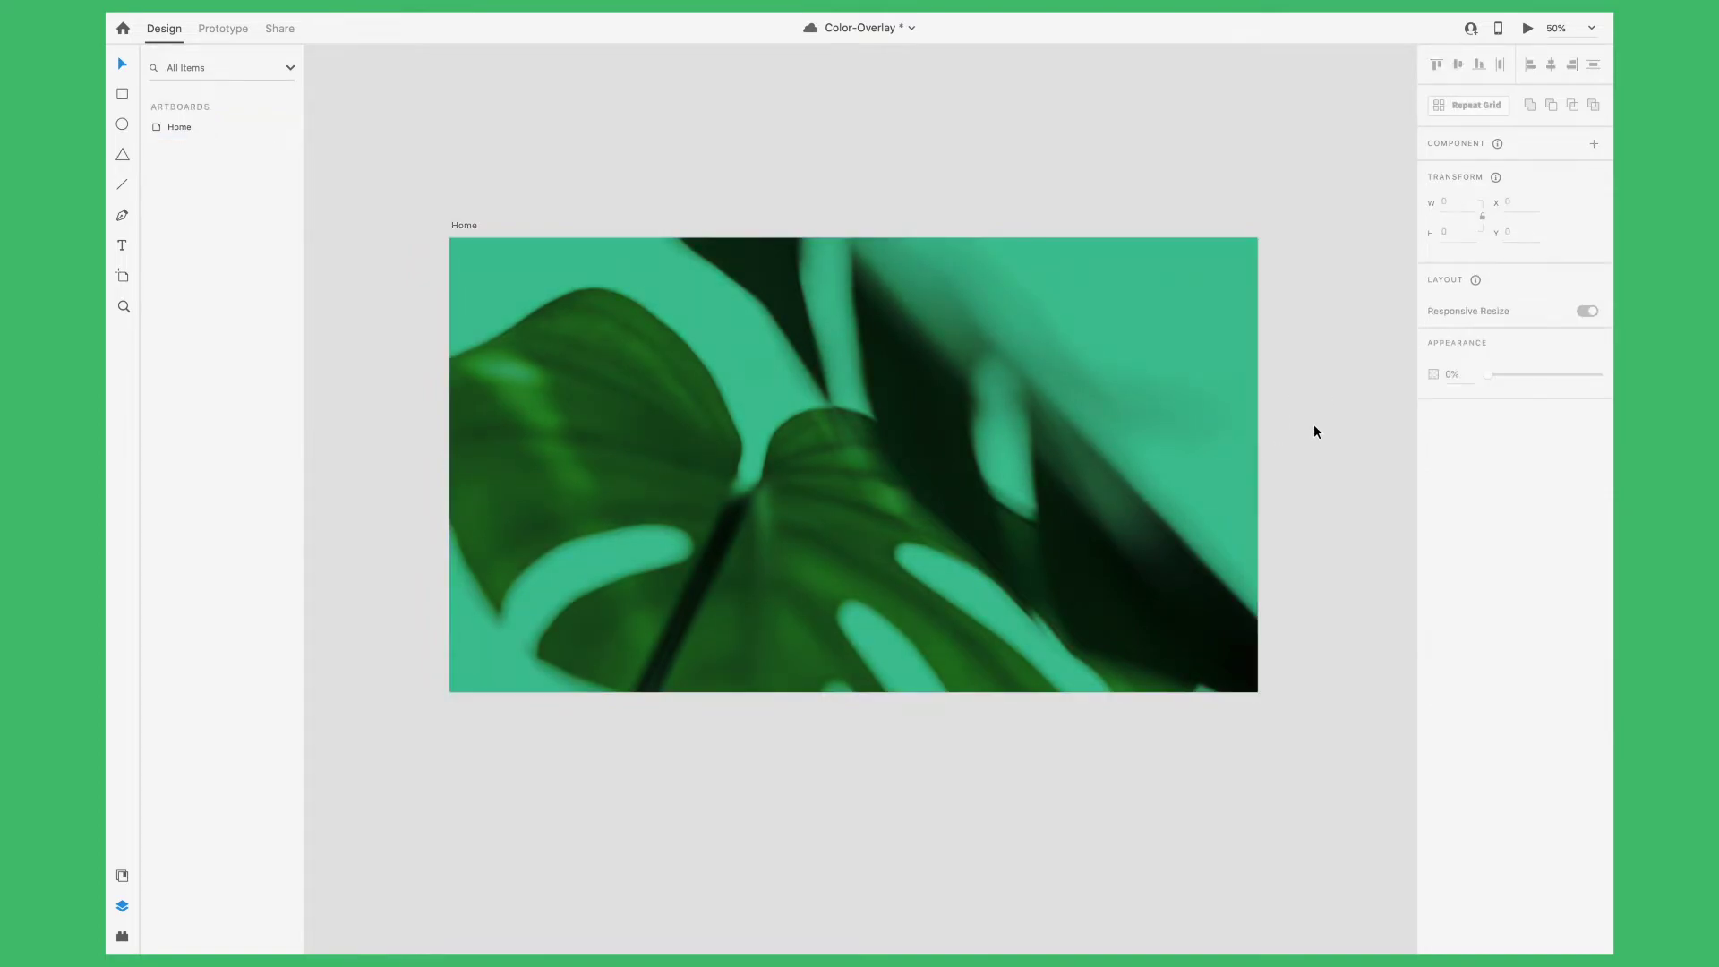
Add the white heading text "Unwind your mind" at size 108, centred on the artboard
click(633, 396)
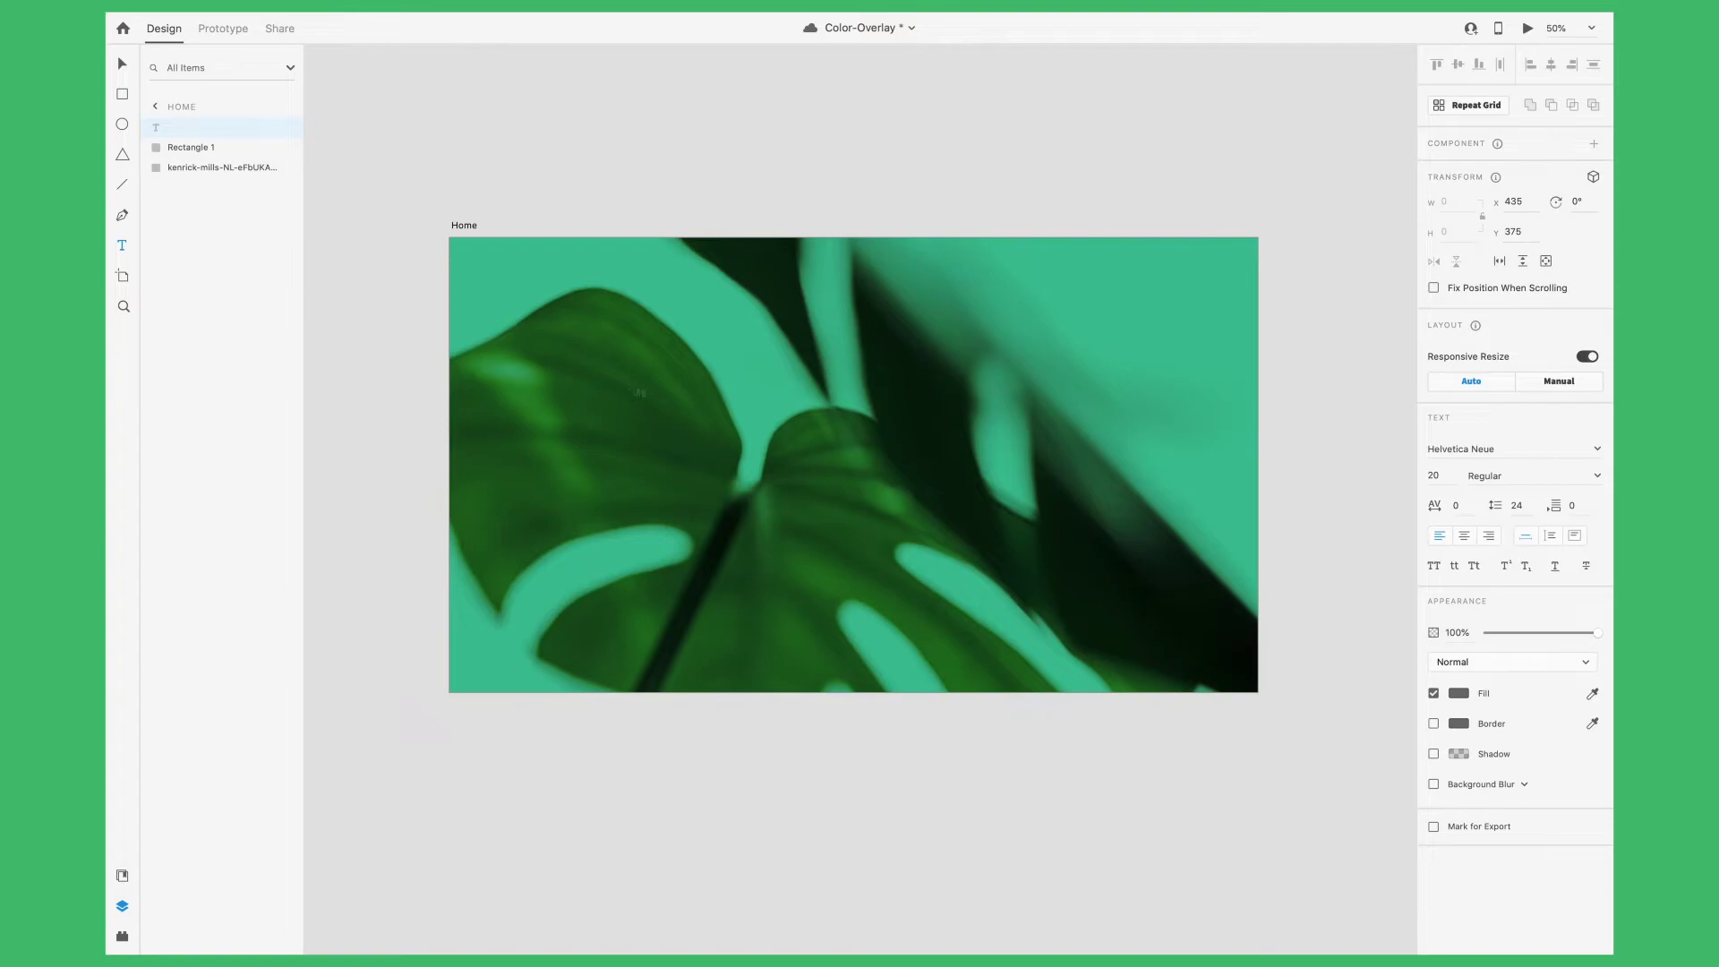
key(Escape)
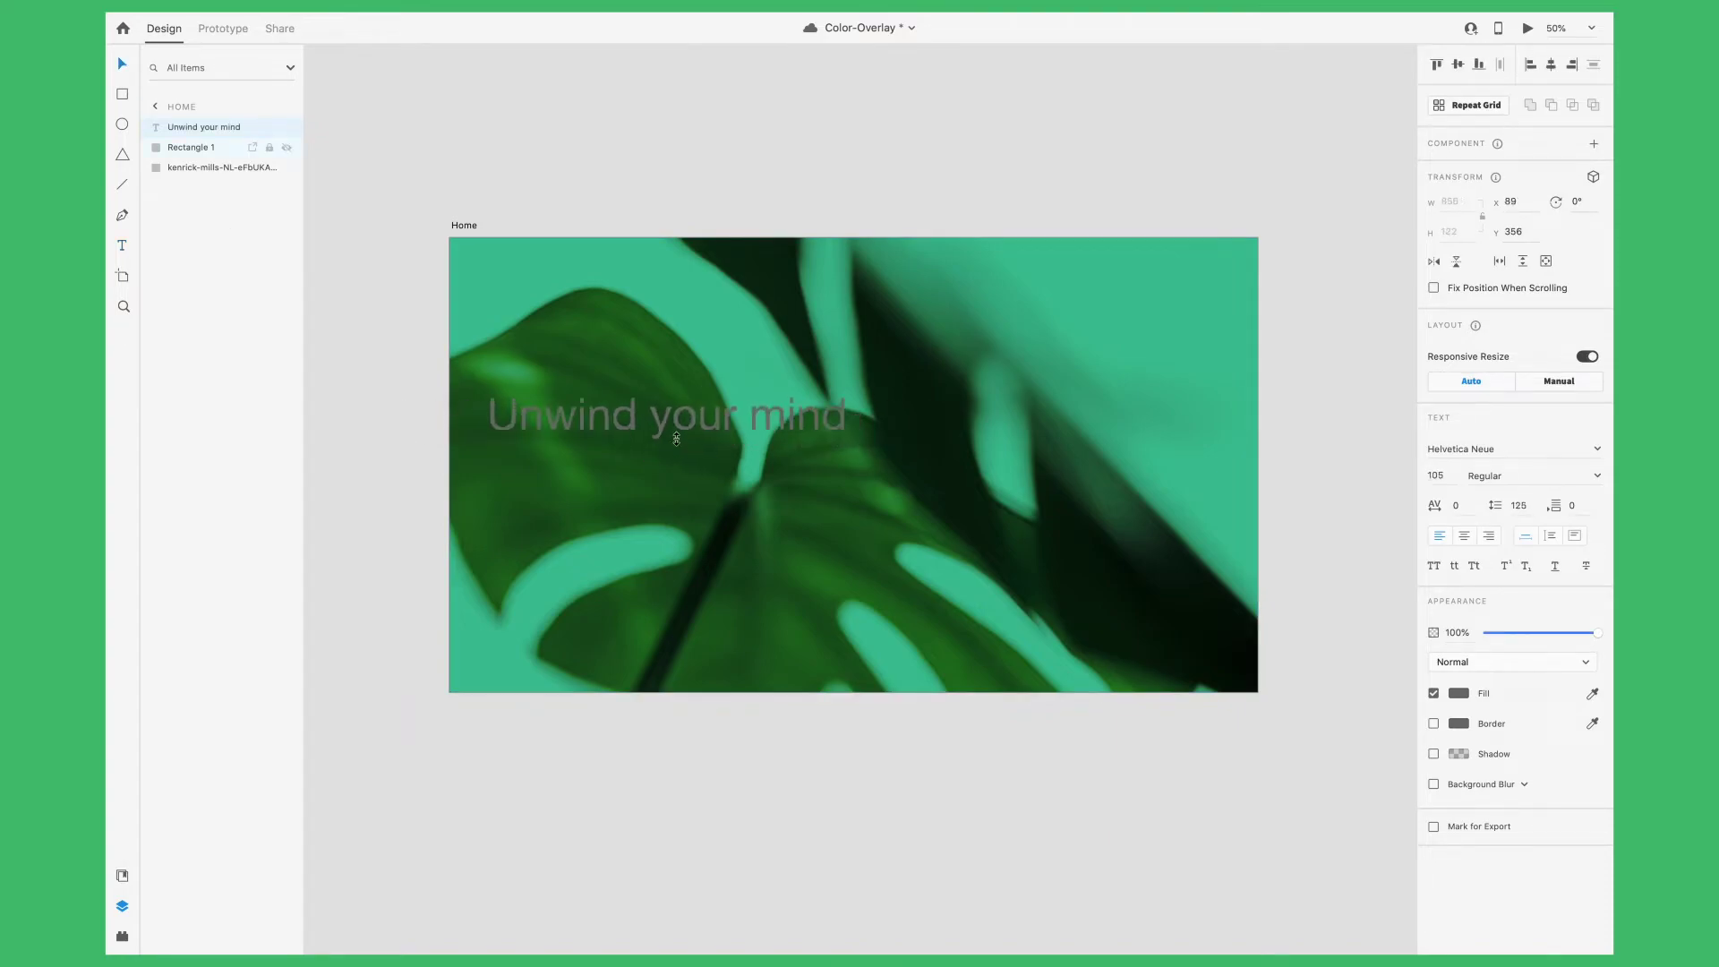
drag(664, 428, 664, 491)
key(shift+c)
click(1459, 693)
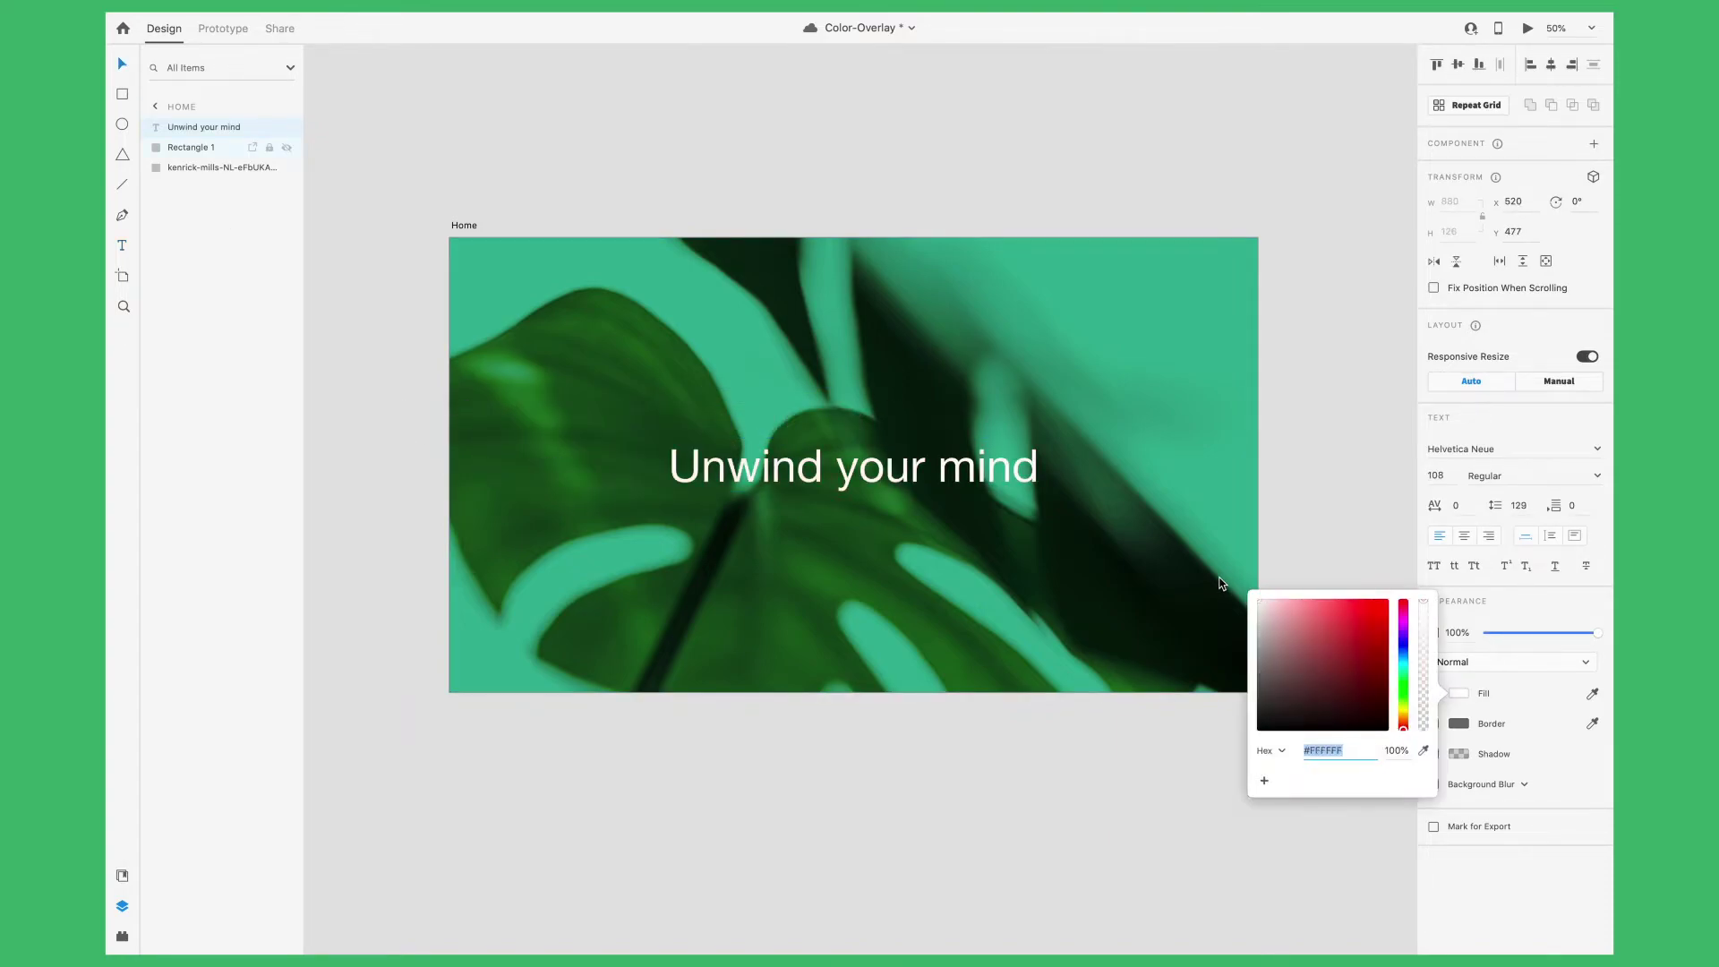
Change the heading's font to DIN Alternate
click(1519, 450)
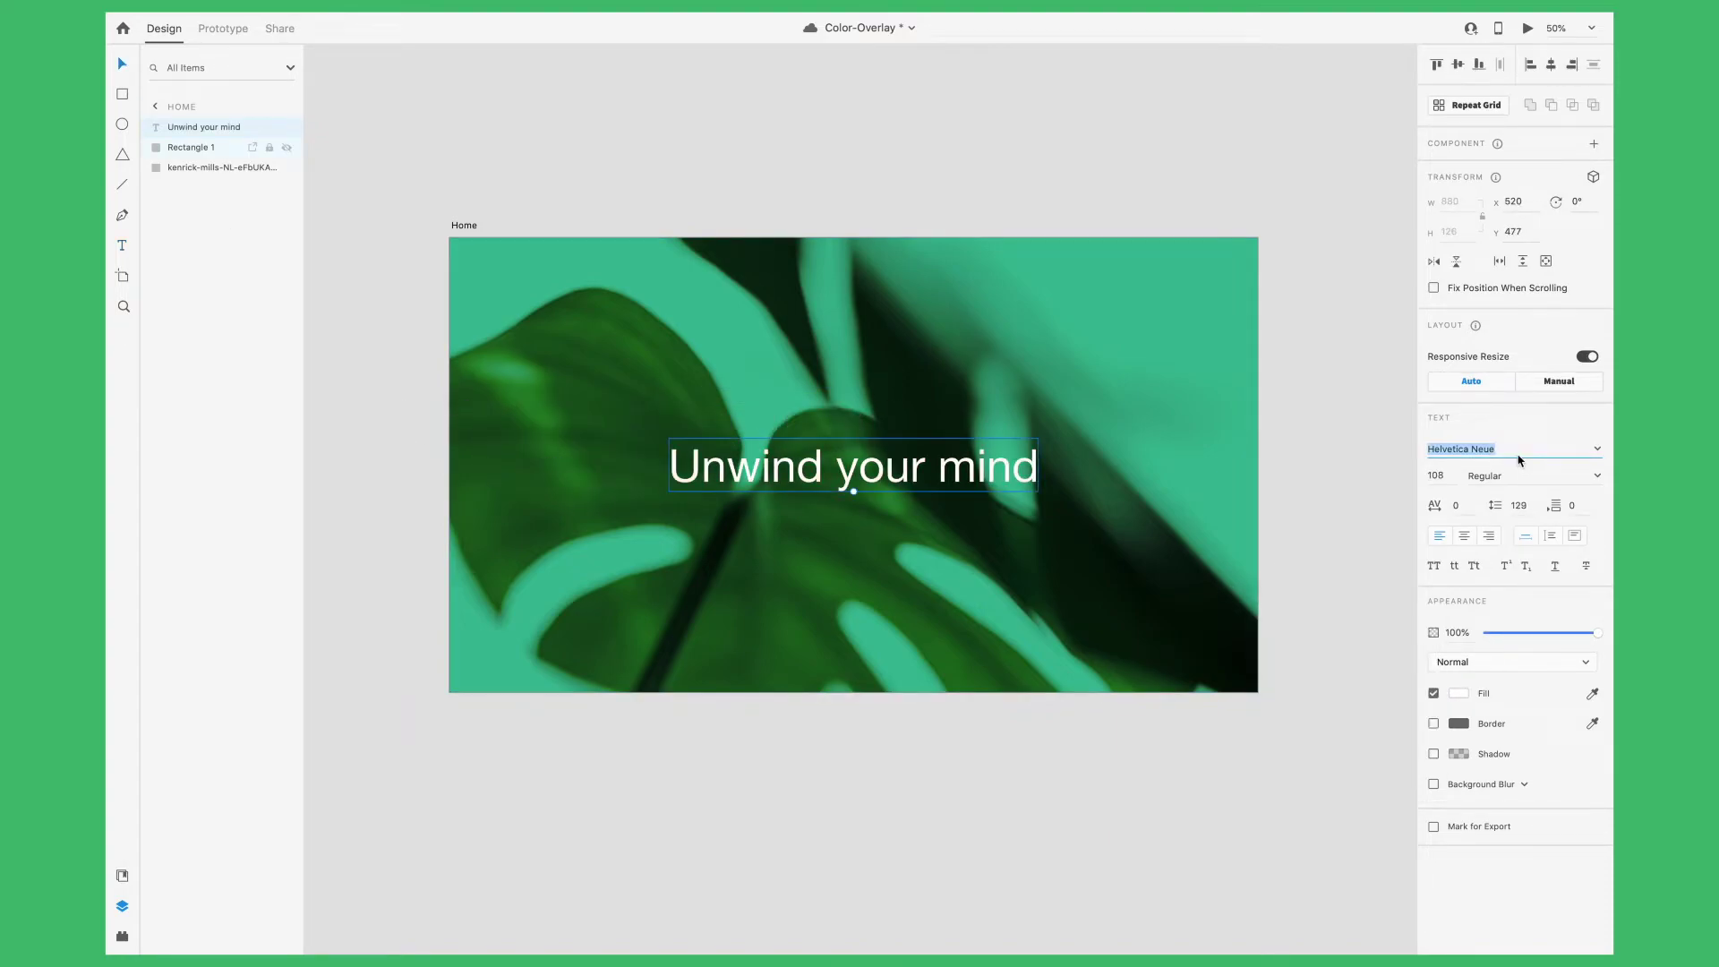
click(1601, 450)
scroll(1556, 517, up, 5)
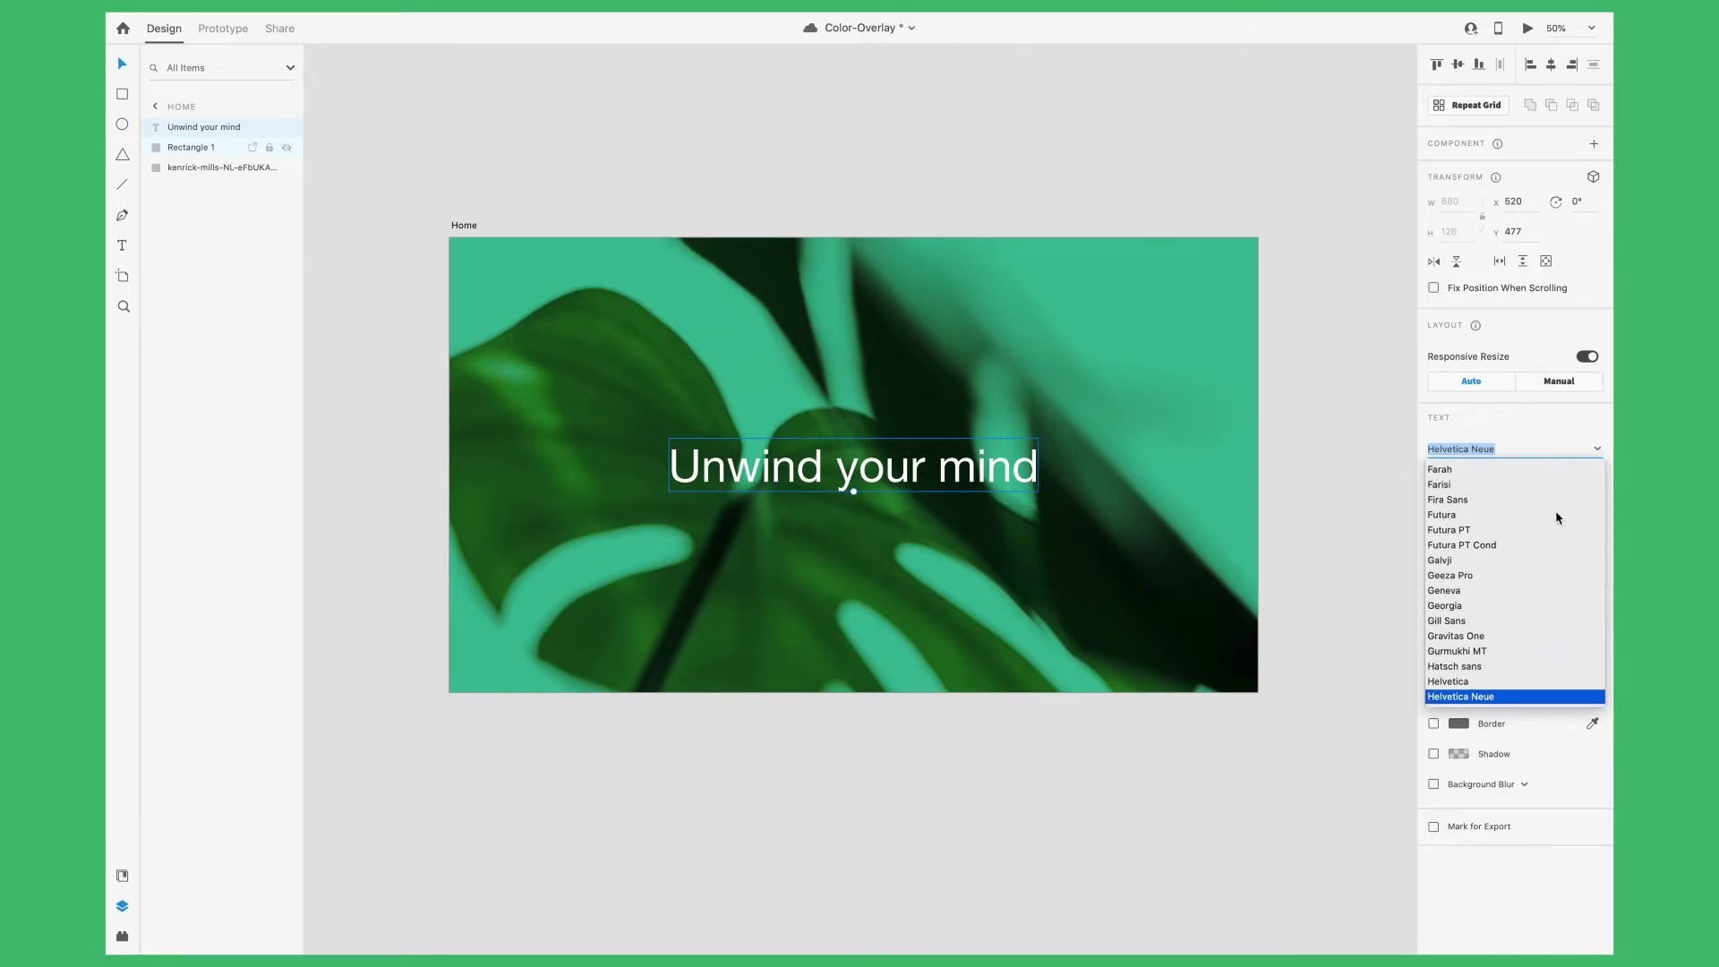
scroll(1451, 533, up, 3)
click(1447, 531)
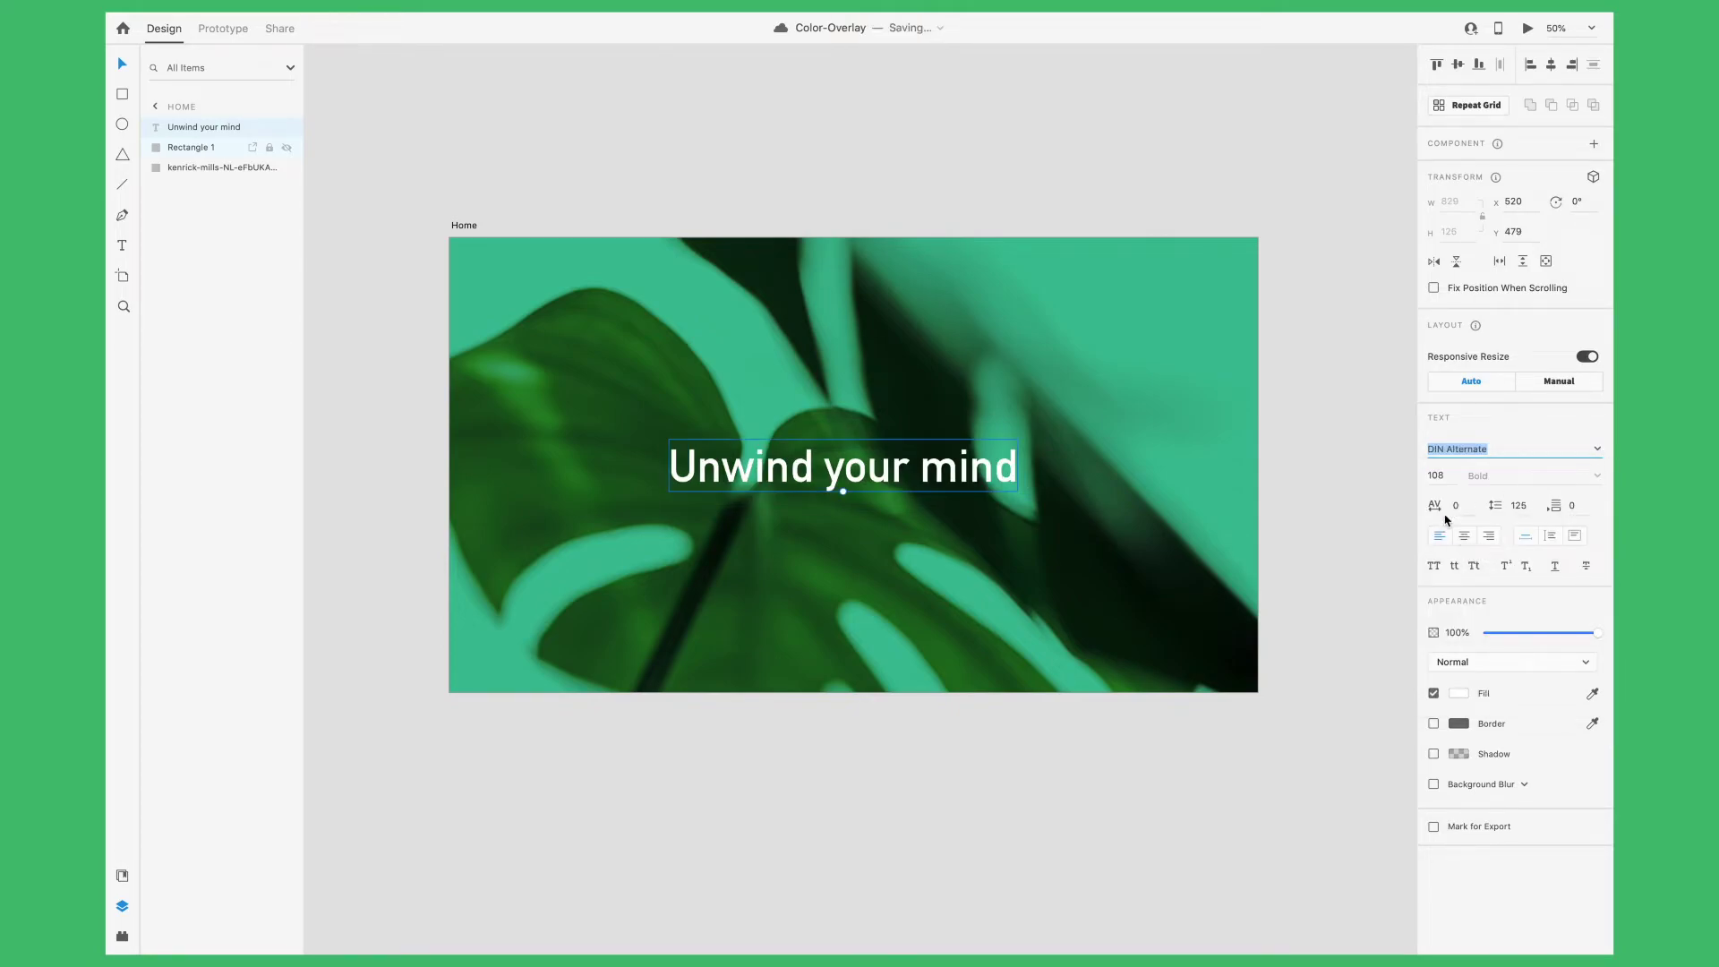
Centre-align the heading text, enlarge it to size 131 and place it centred just above the artboard's middle
click(1464, 535)
drag(843, 492, 842, 504)
click(1550, 66)
drag(956, 481, 956, 444)
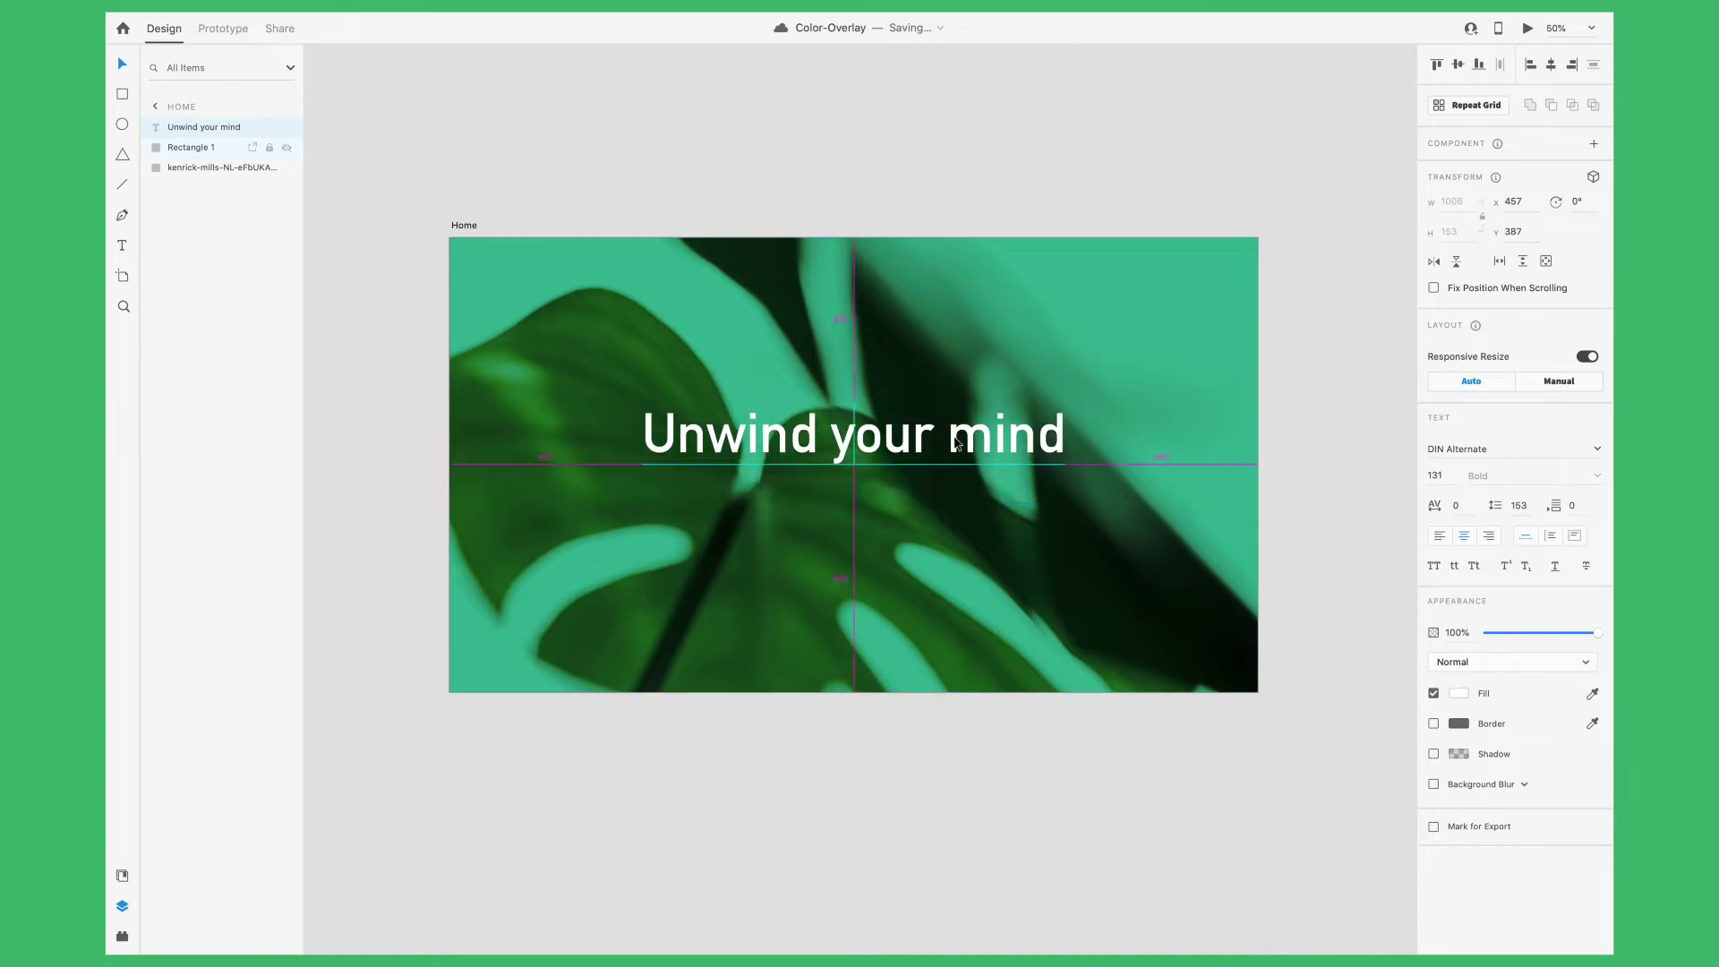
click(748, 763)
Draw a rectangle below the heading for a button and size it to 600 × 120
key(r)
drag(730, 490, 977, 543)
click(1462, 205)
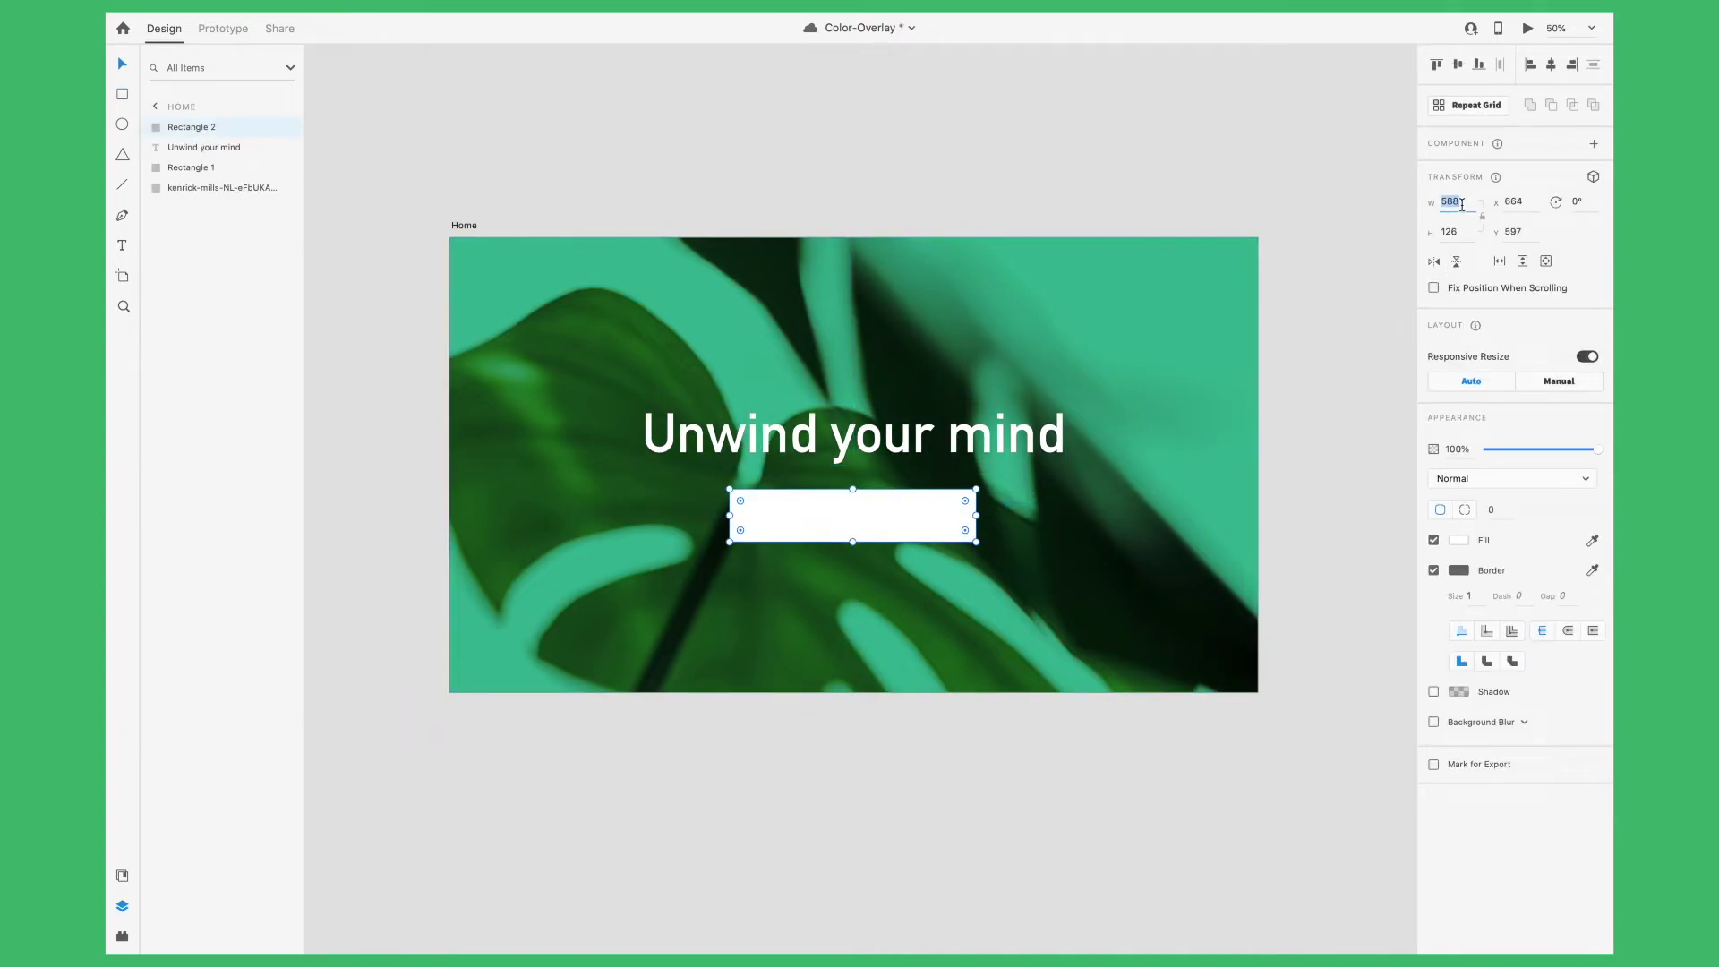
text(600)
key(Tab)
text(120)
key(Return)
Centre the button rectangle horizontally on the artboard and round its corners to a radius of 60
click(1550, 64)
drag(969, 503, 952, 510)
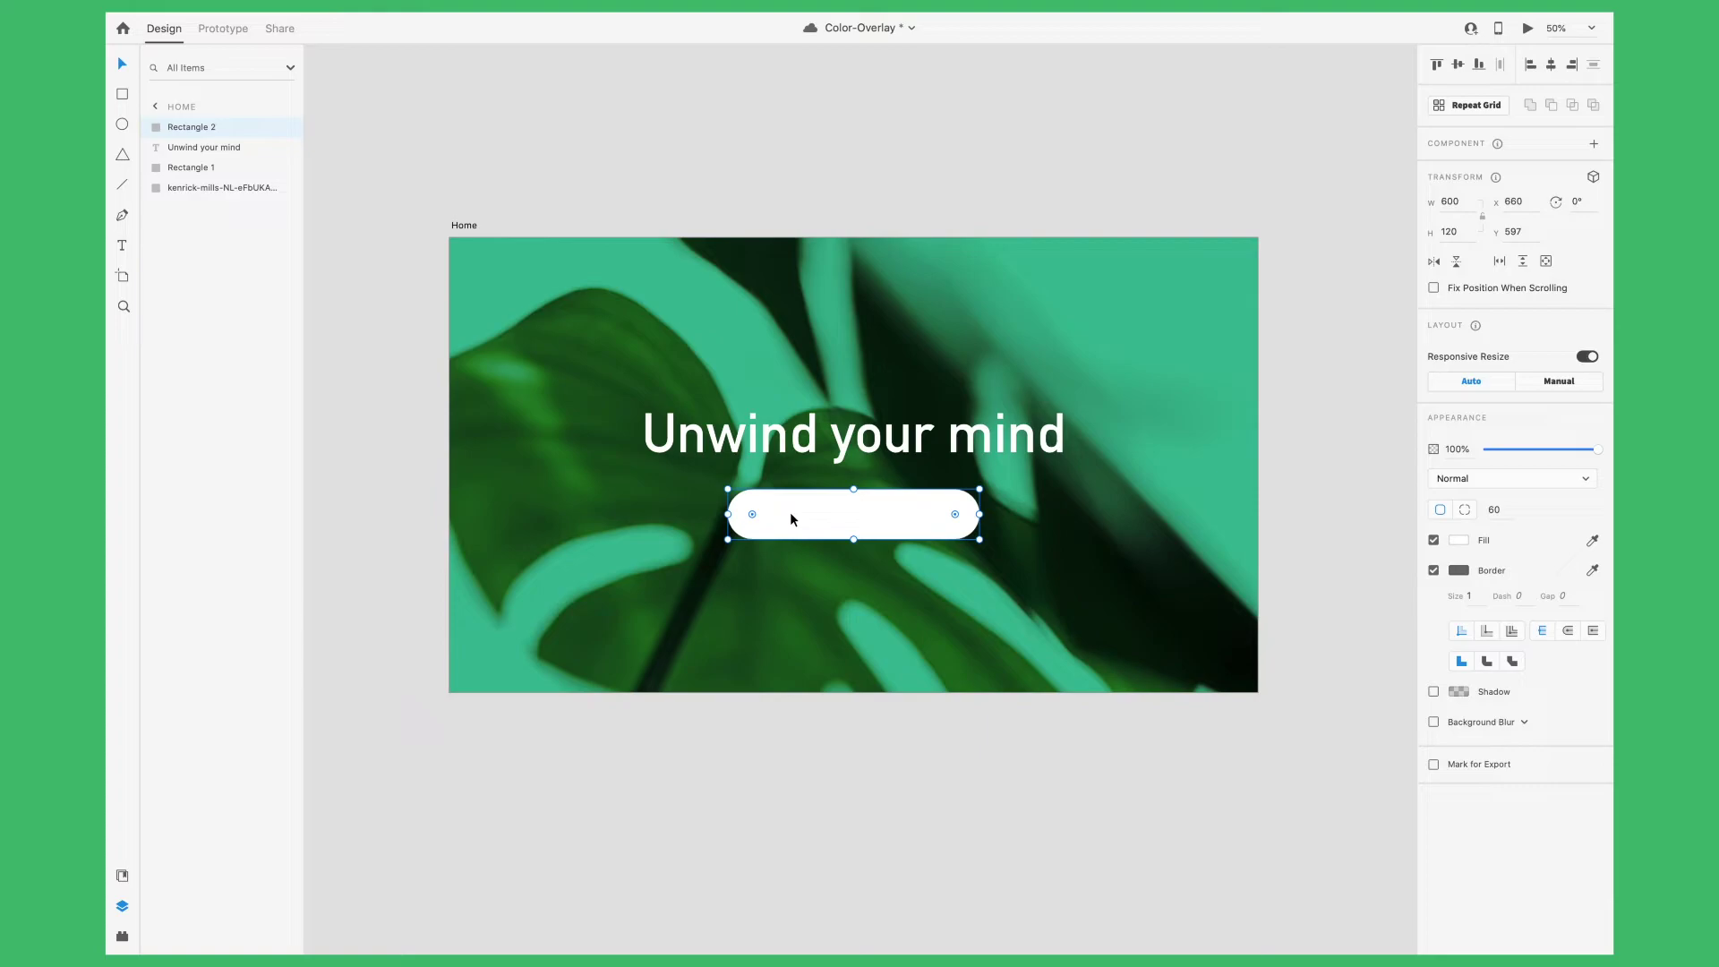
click(1357, 635)
Duplicate the heading below the button, change the copy to "Learn more" and reduce it to size 62
alt+drag(981, 449, 981, 587)
double_click(976, 582)
text(Learn more)
key(Escape)
drag(854, 604, 853, 570)
Recolour the "Learn more" text and place it in front of the white button
click(1460, 695)
drag(1280, 669, 1252, 668)
click(885, 562)
drag(885, 563, 911, 519)
key(ctrl+shift+bracketright)
Sample the light green from the overlaid photo as the fill of the "Learn more" text
click(1474, 697)
click(1423, 751)
click(1140, 405)
click(1424, 750)
click(1029, 573)
click(1423, 750)
click(1178, 391)
click(883, 521)
drag(883, 521, 883, 520)
Try adding a smaller copy of the heading beneath it and undo the addition
drag(932, 436, 857, 452)
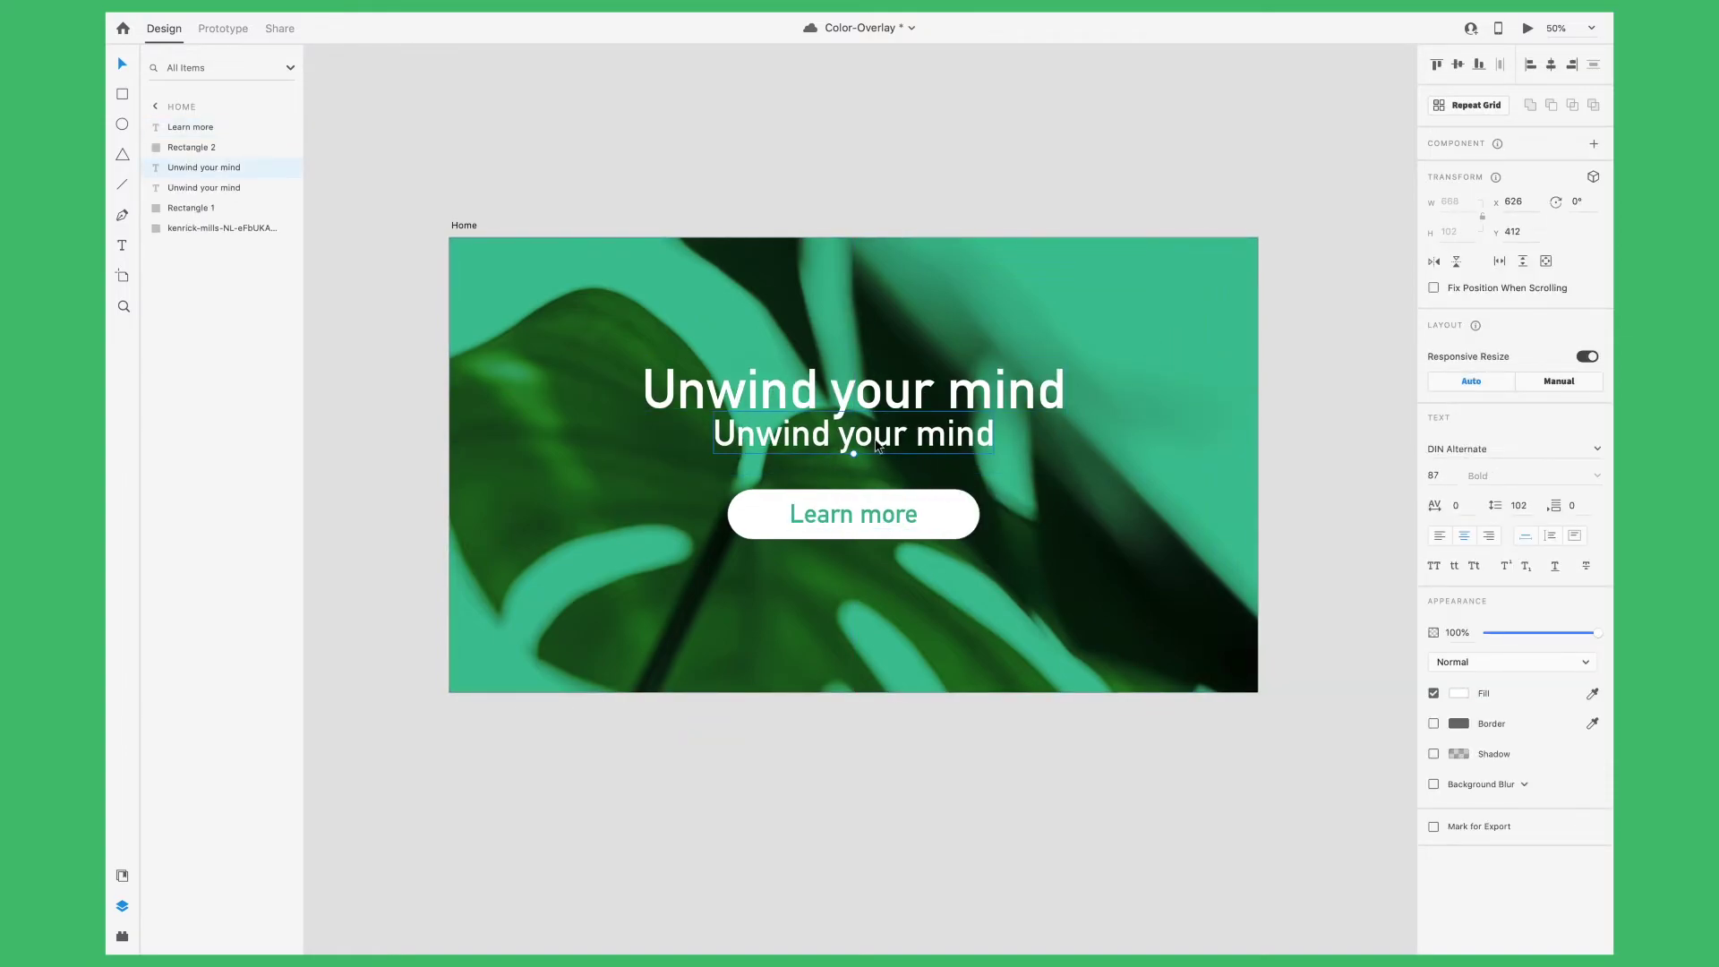
key(super+z)
key(super+z)
key(super+z)
key(Escape)
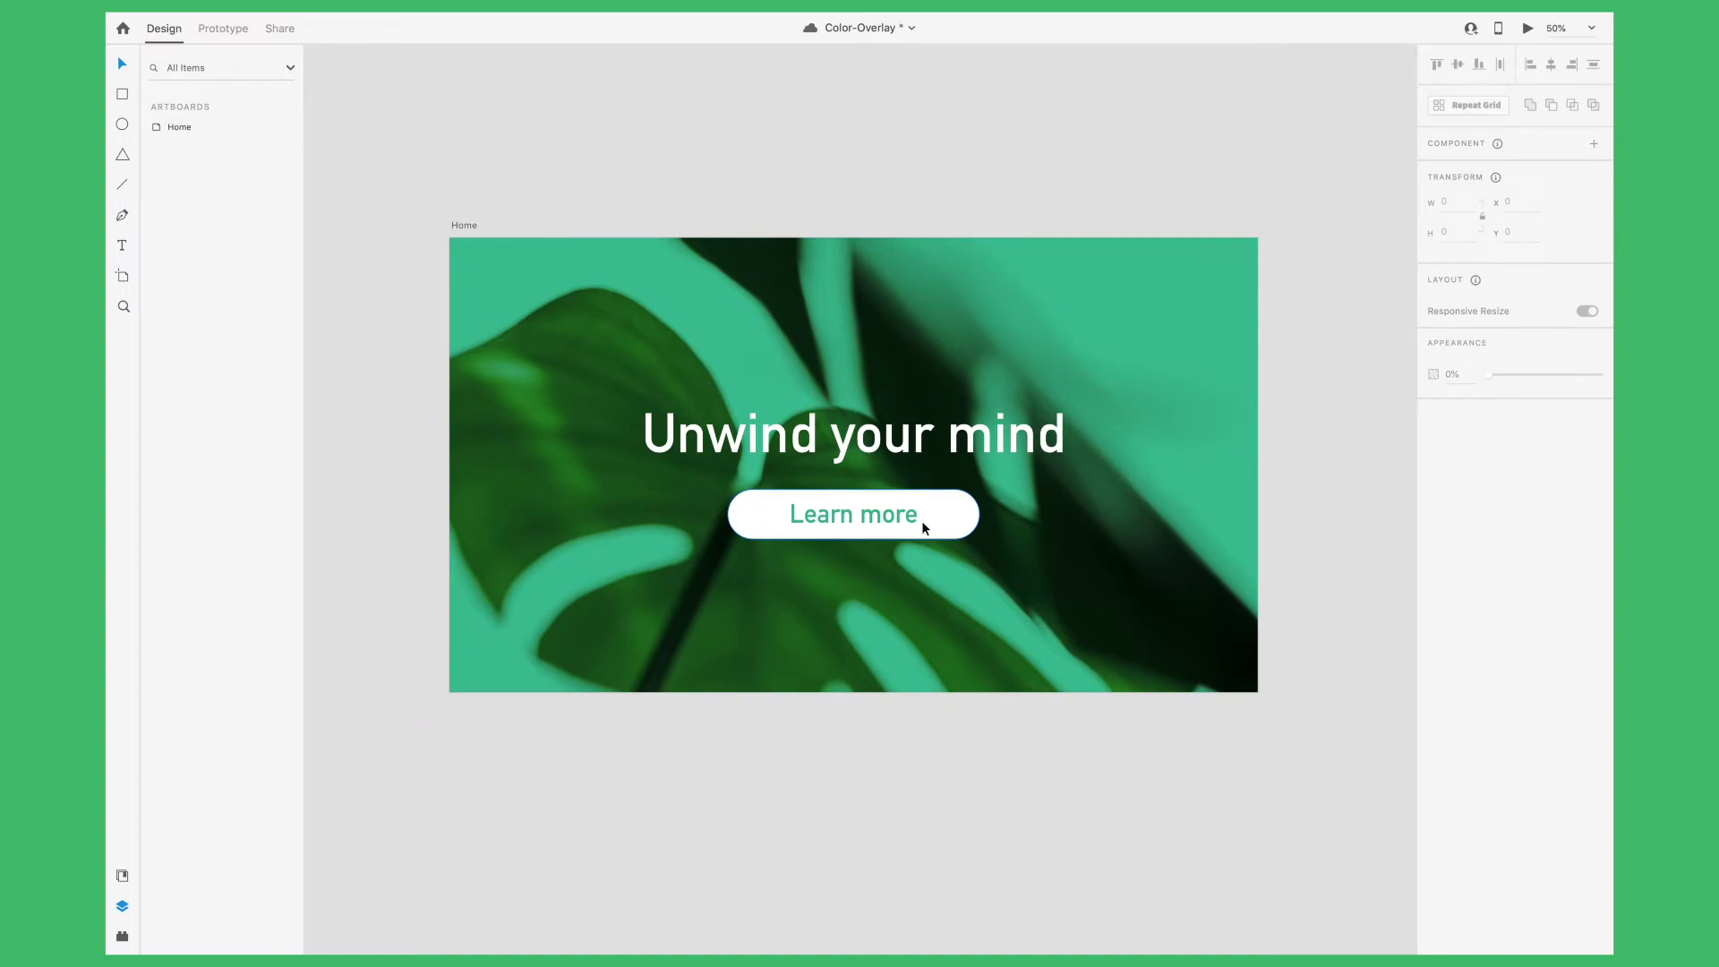
Change the button text to "Join meditation group" and widen the button evenly on both sides
double_click(903, 516)
text(Join meditation group)
click(909, 787)
click(752, 532)
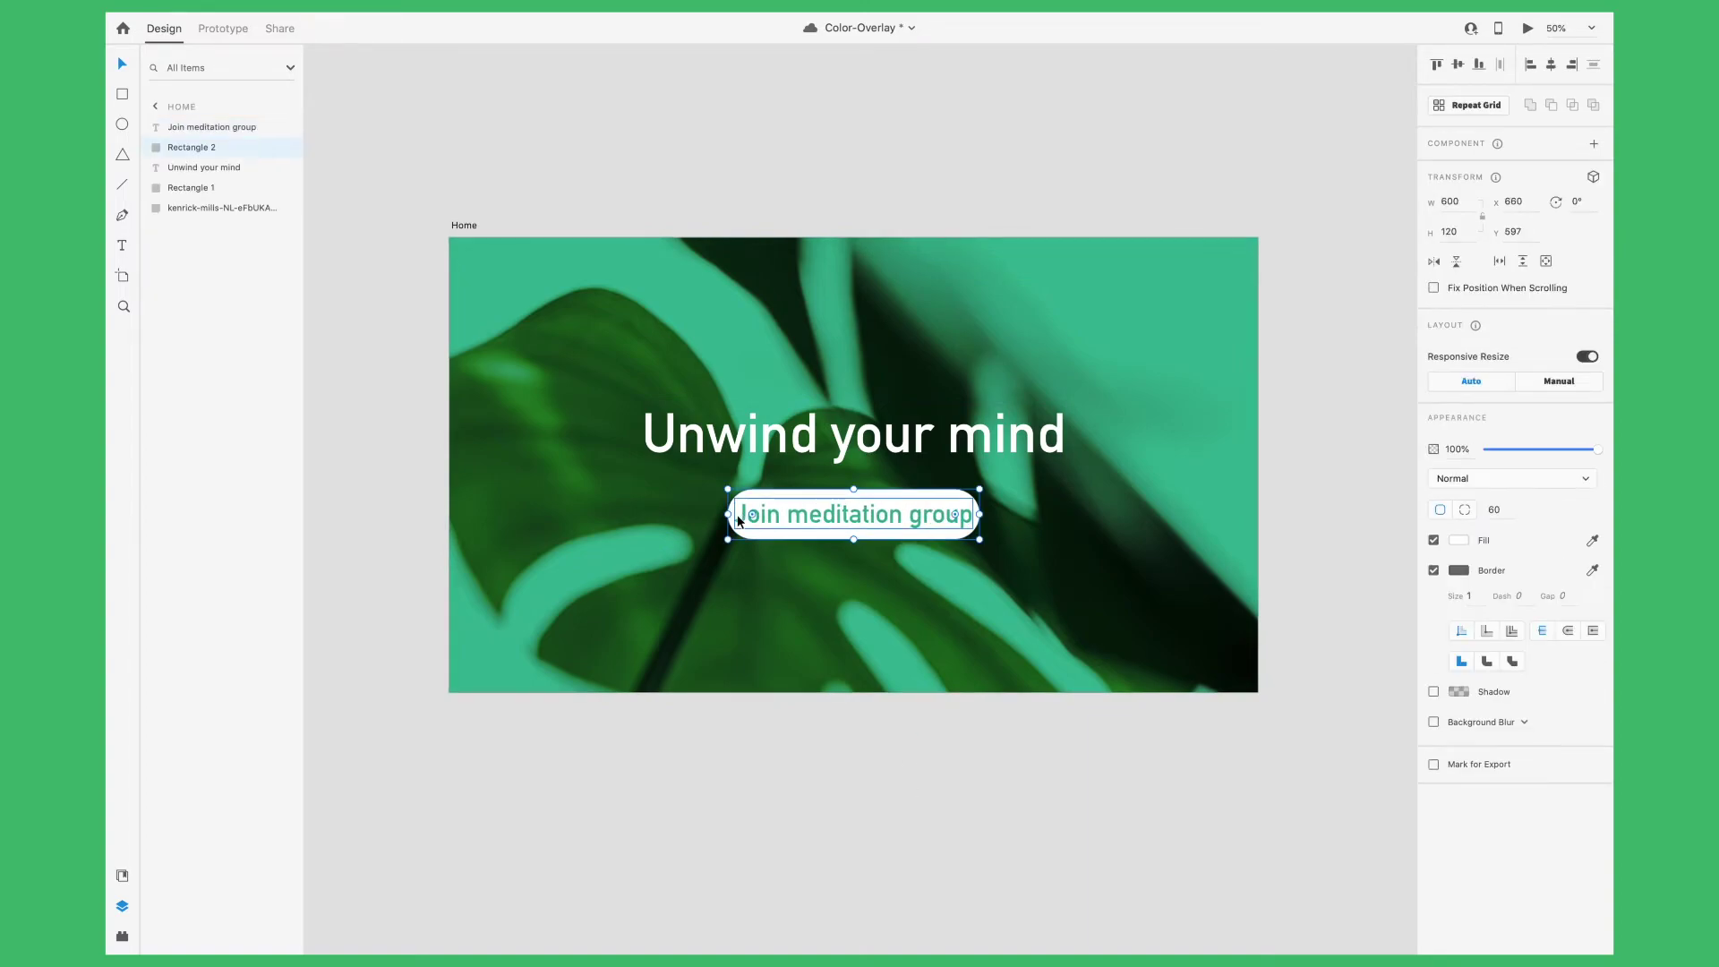
mouse_move(727, 514)
mouse_down()
mouse_move(569, 552)
mouse_move(721, 517)
mouse_move(695, 518)
mouse_up()
Shrink the "Join meditation group" text slightly and centre it within the button
double_click(805, 519)
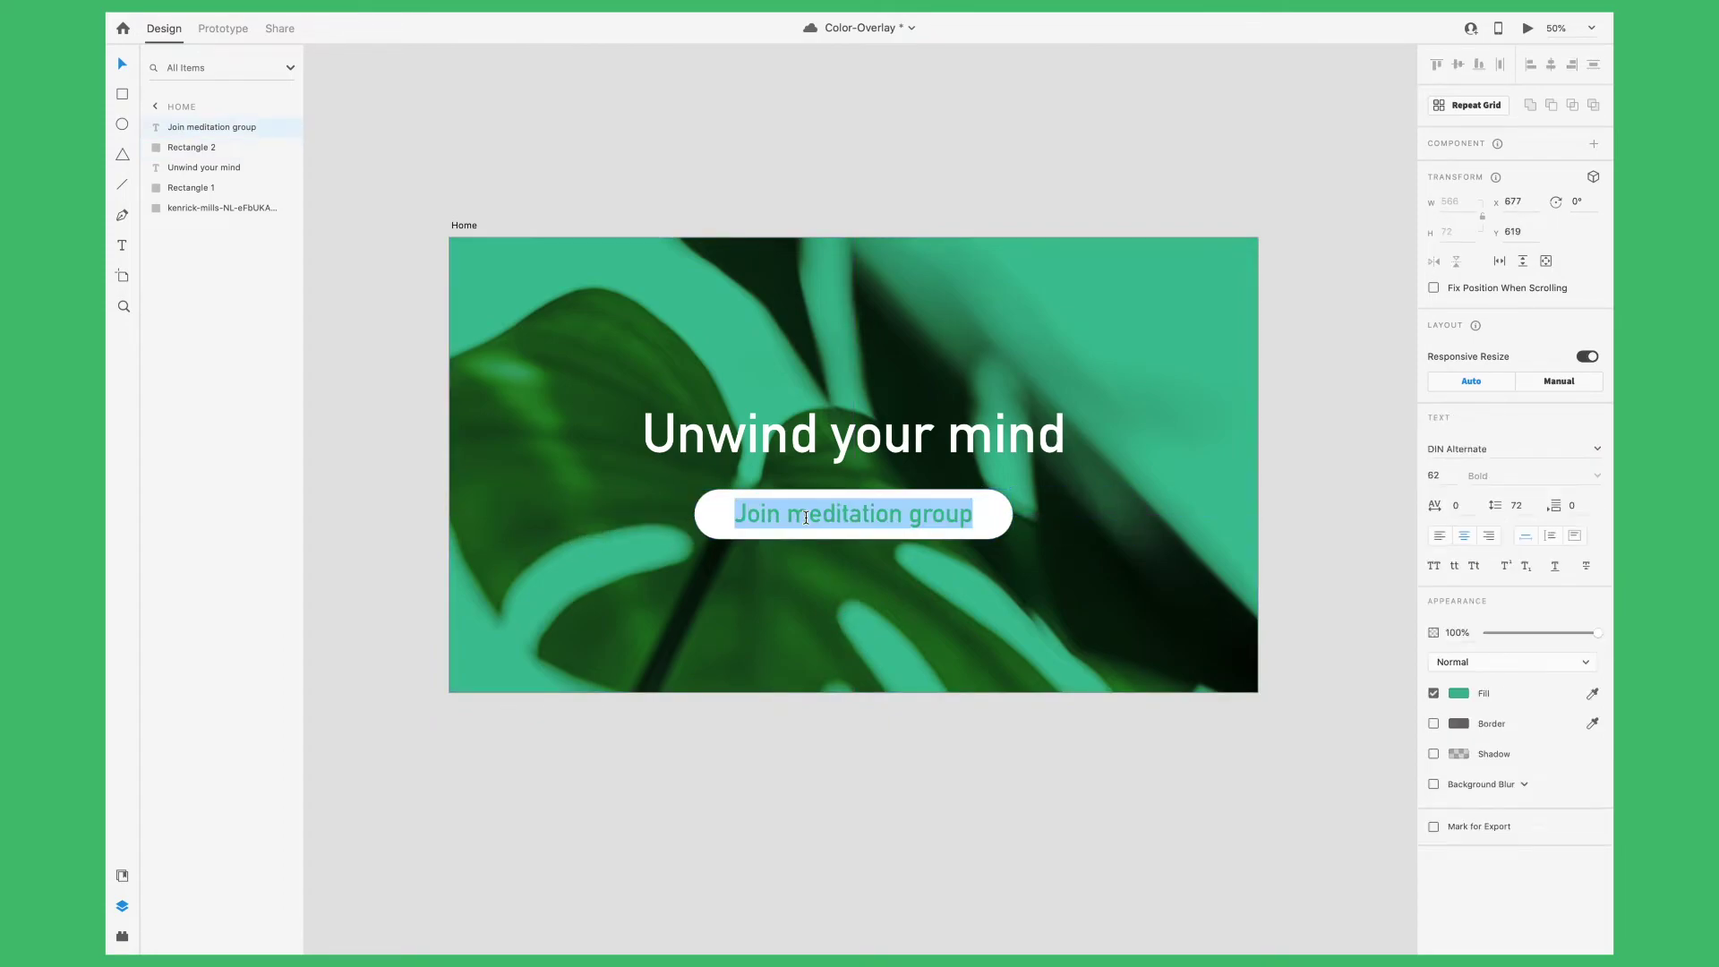
click(845, 716)
drag(853, 530, 853, 528)
drag(878, 517, 877, 512)
click(900, 716)
Move the heading, the button and its text up together to Y 375
click(891, 515)
shift+click(985, 509)
shift+click(986, 432)
drag(985, 431, 986, 427)
click(851, 823)
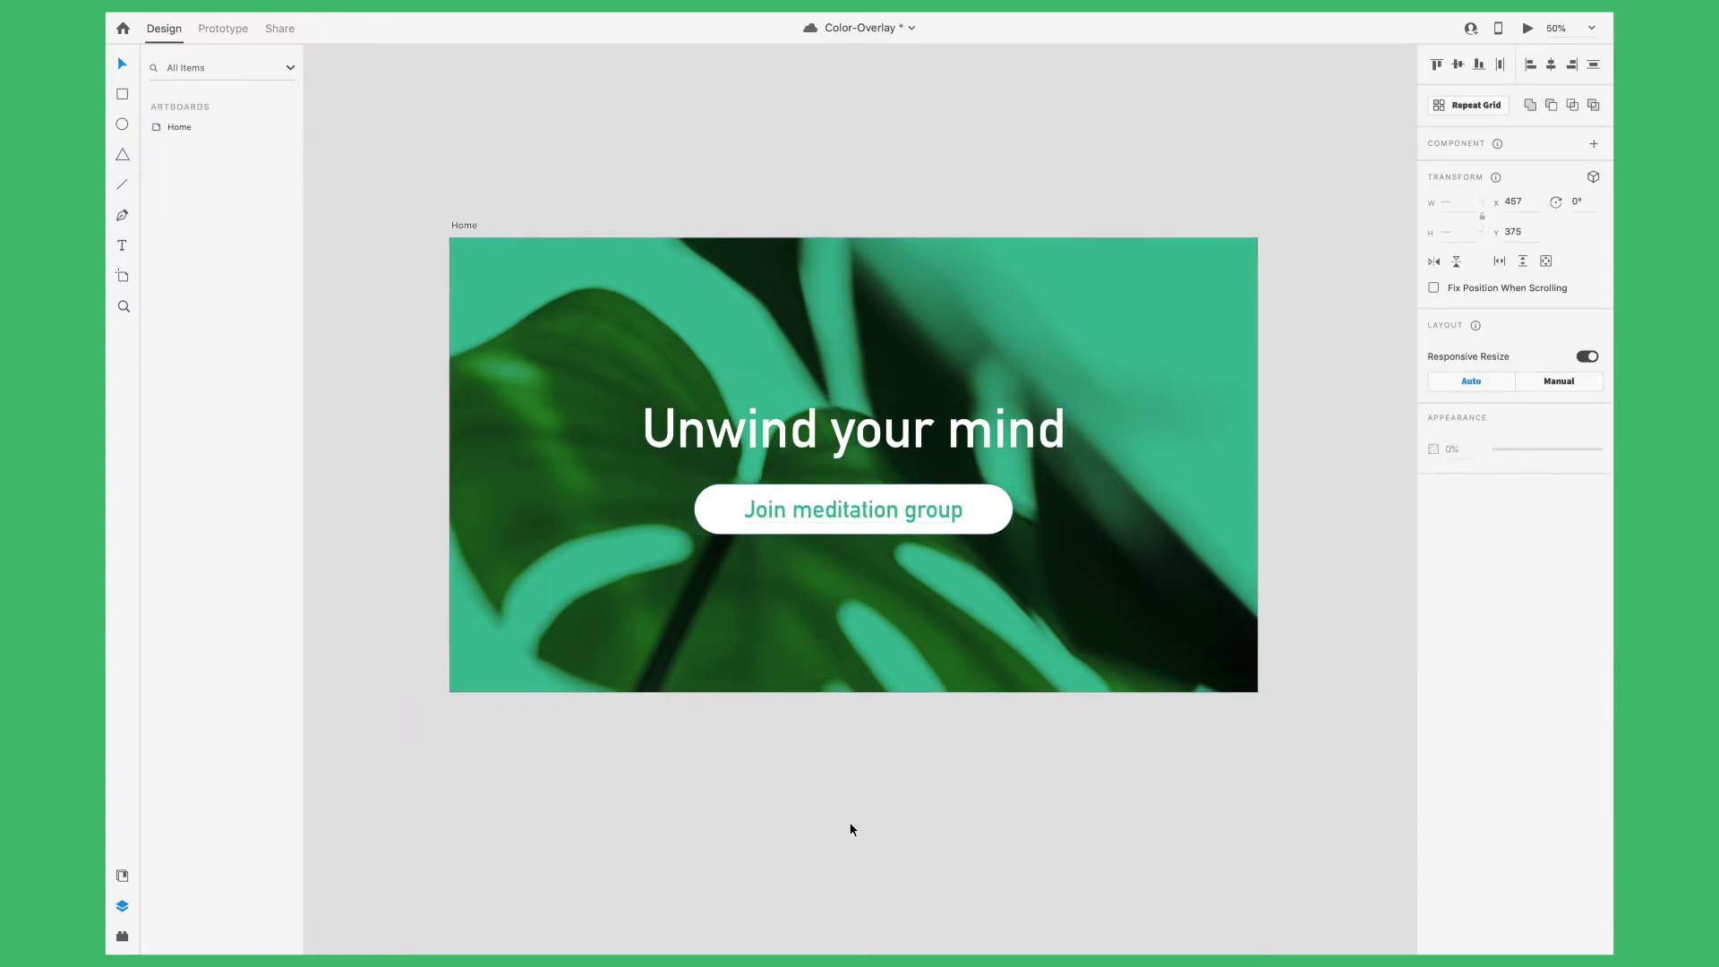
Duplicate the button text above the heading, change the copy to "About" and make it white
drag(833, 508, 841, 301)
text(About)
key(Escape)
click(1459, 696)
drag(1299, 636, 1255, 597)
click(844, 890)
Duplicate the "About" text along the artboard's upper edge to create "Contact" and "Home" navigation links
drag(877, 305, 522, 256)
double_click(1149, 267)
text(Contact)
key(Escape)
double_click(499, 266)
text(Home)
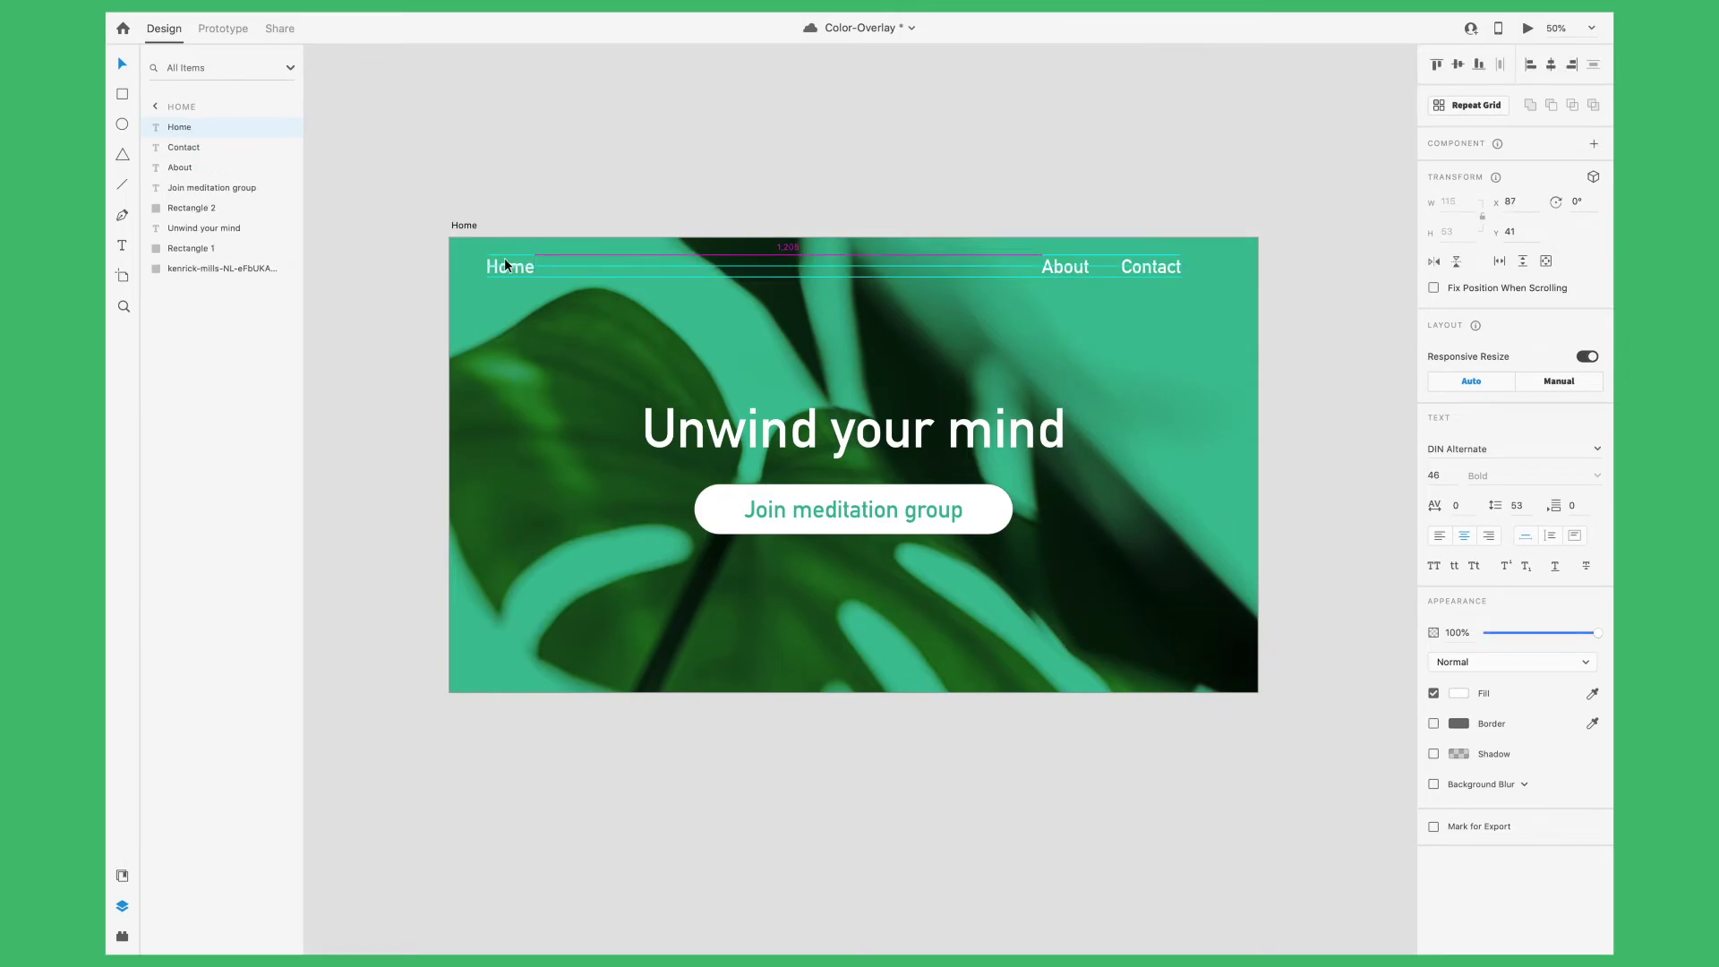
Move "Home" closer to the artboard's left edge and "About" and "Contact" together closer to its right edge
key(Escape)
click(1066, 269)
shift+click(1147, 274)
drag(1146, 274, 1192, 271)
click(1329, 124)
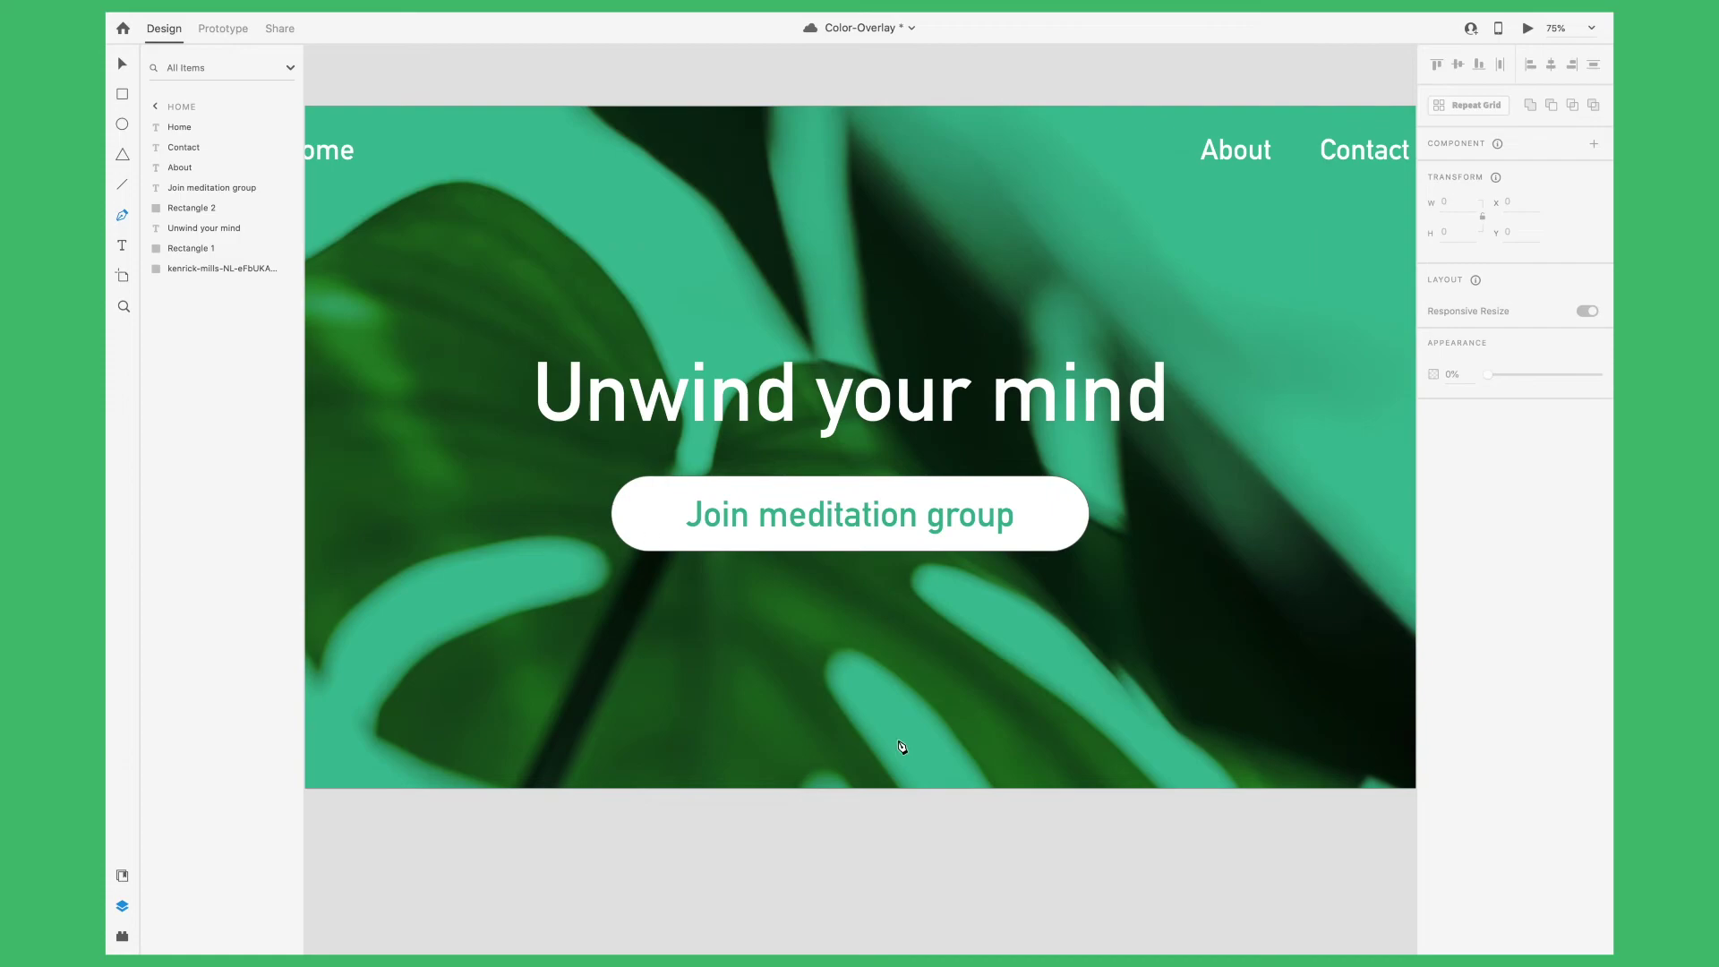
Draw an open right-angled path with sides about 74 px long between the button and the artboard's lower edge
click(814, 732)
drag(860, 732, 864, 697)
click(860, 691)
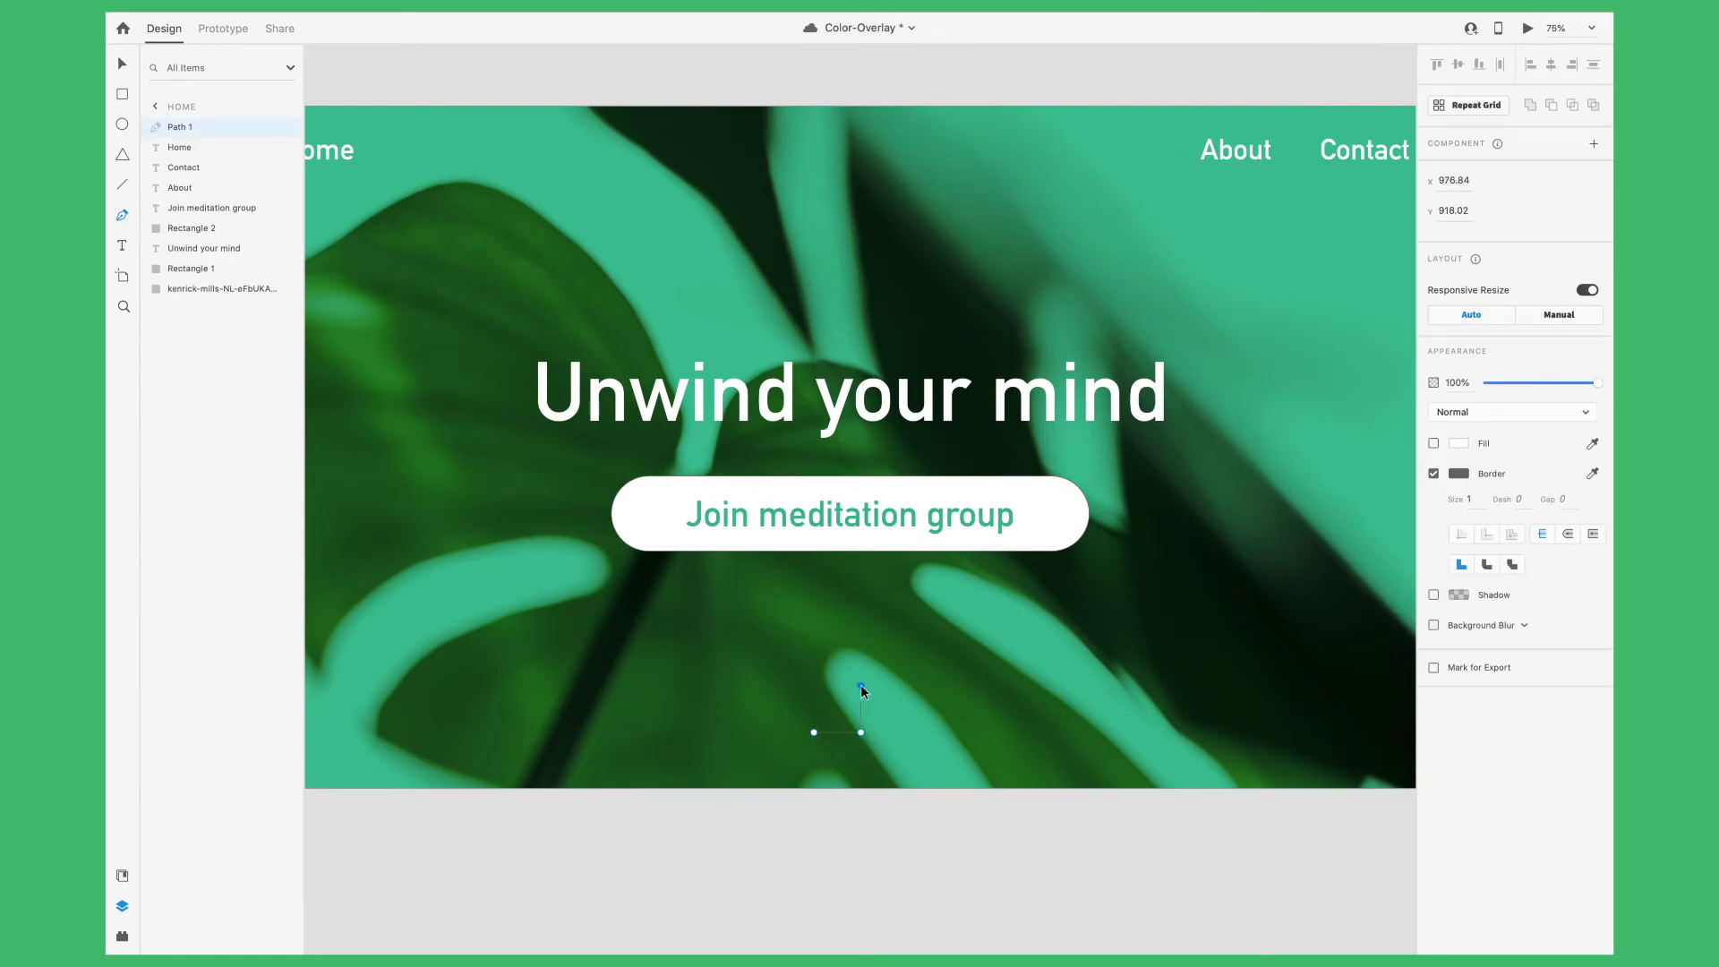
key(Escape)
Make the right-angled path's border white and rotate the path 45° into a downward-pointing arrowhead
click(1461, 540)
drag(1289, 488, 1204, 414)
click(1204, 418)
click(862, 707)
drag(874, 677, 897, 708)
Set the arrowhead's border size to 3
click(1469, 565)
text(3)
key(Return)
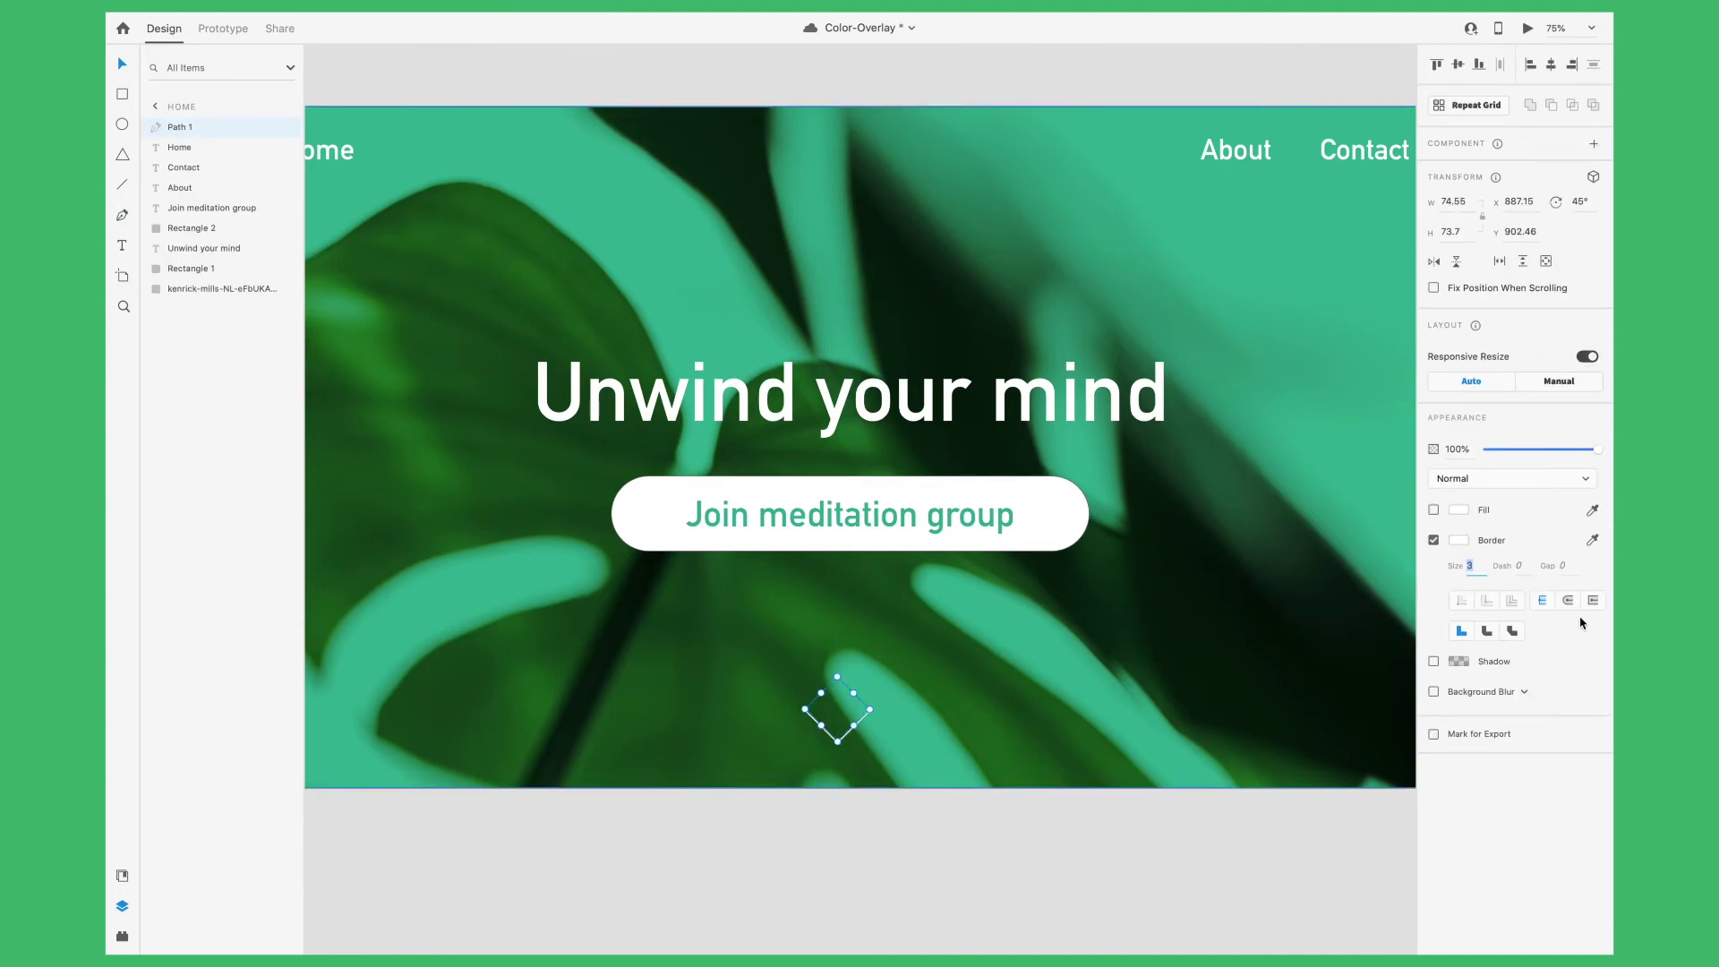
click(895, 911)
Draw a vertical line about 136 px long upward from the arrowhead's tip with the Pen tool
key(p)
click(837, 742)
click(837, 657)
key(v)
Give the vertical line a white border of size 3 with round caps
click(1460, 543)
drag(1280, 470, 1216, 422)
click(1475, 565)
text(3)
key(Return)
click(1568, 600)
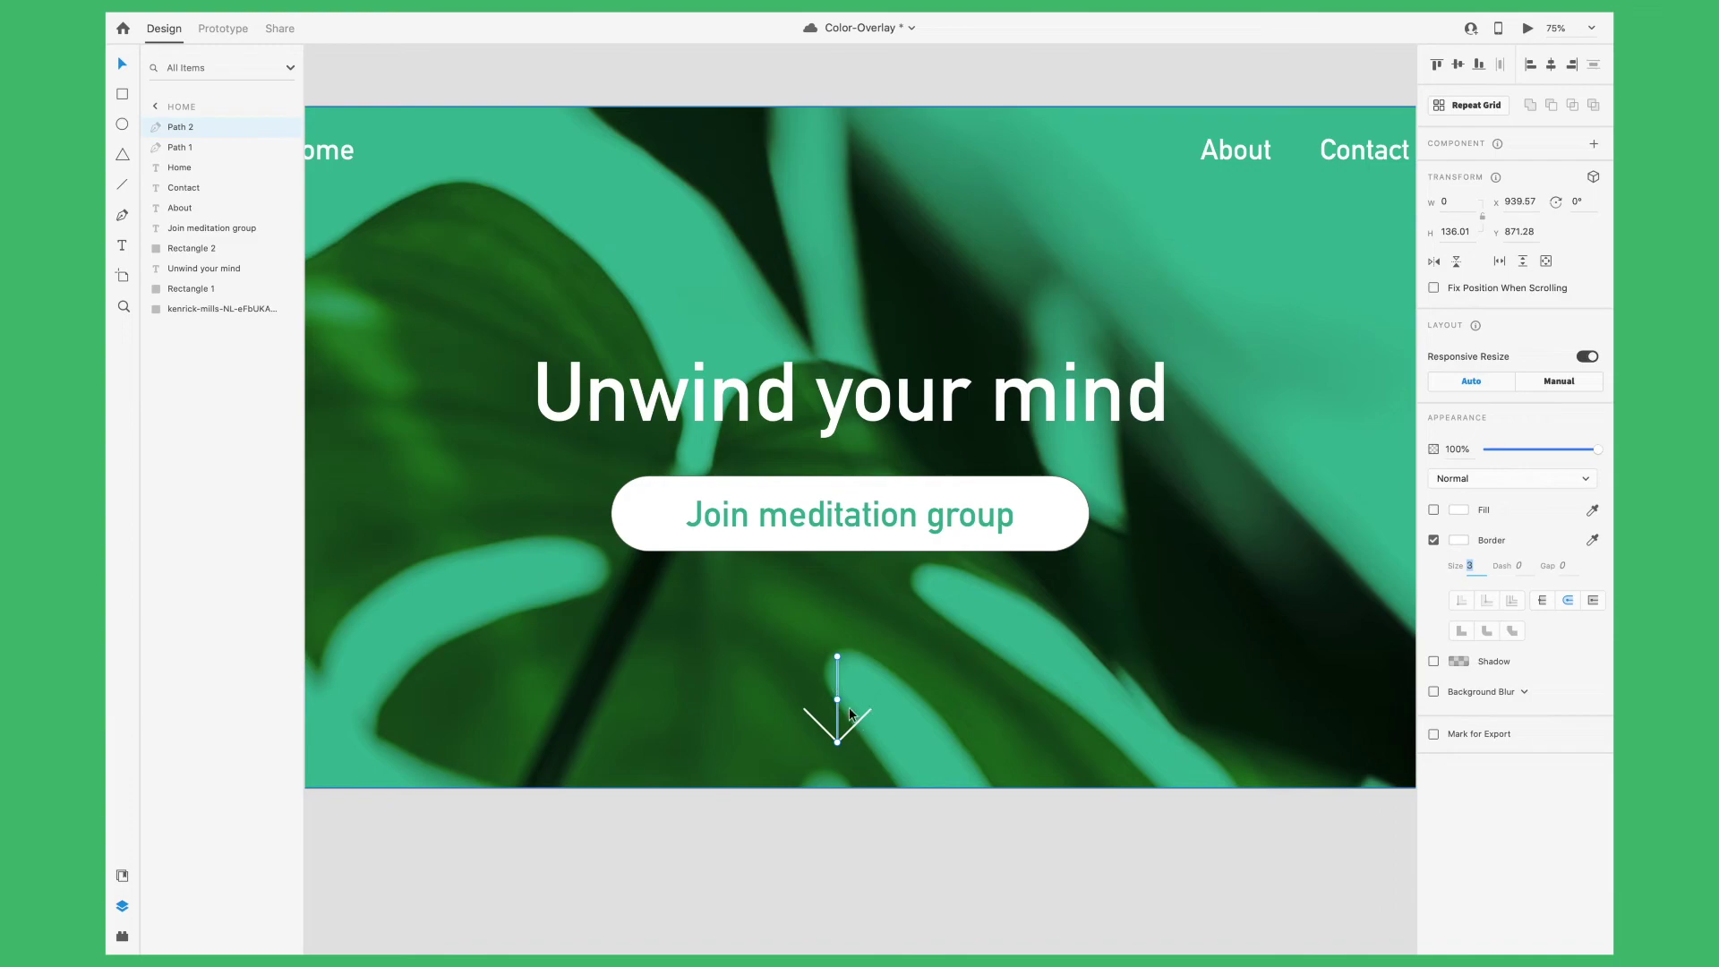
Group the vertical line with the arrowhead and scale the arrow down, closer to the artboard's lower edge
drag(838, 656, 835, 756)
shift+click(852, 727)
key(super+g)
click(830, 867)
Increase the grouped arrow's border size by one
key(super+minus)
key(super+minus)
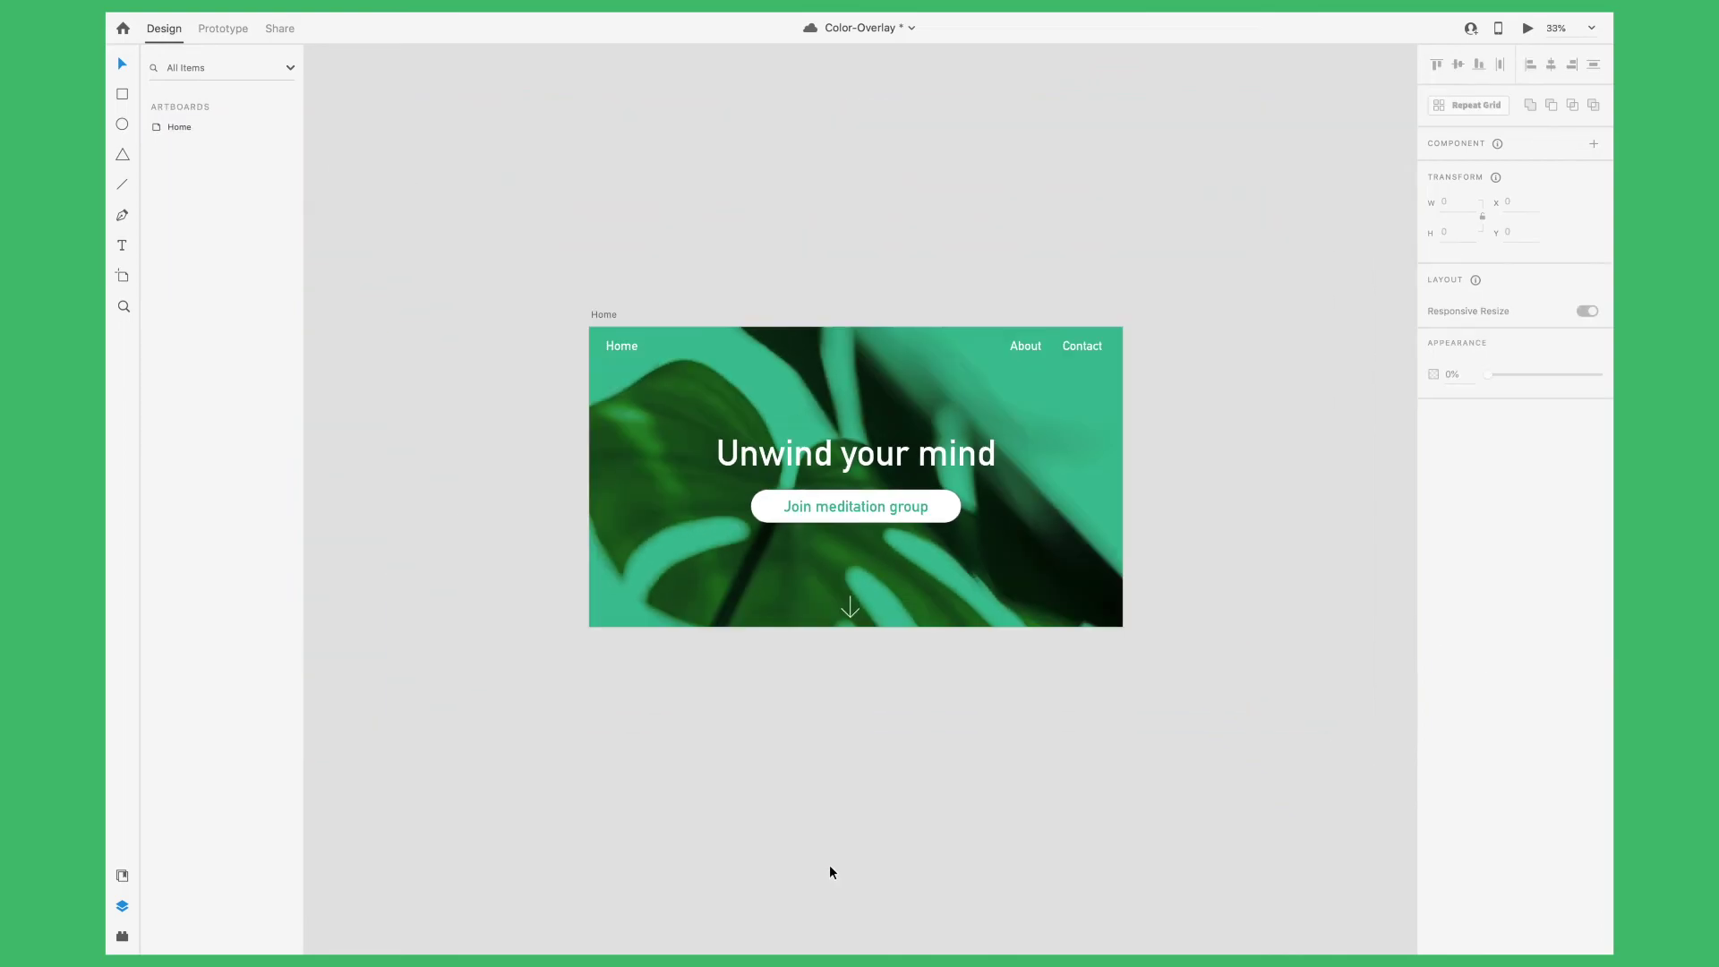
key(super+plus)
click(850, 673)
click(1470, 667)
key(Up)
click(944, 840)
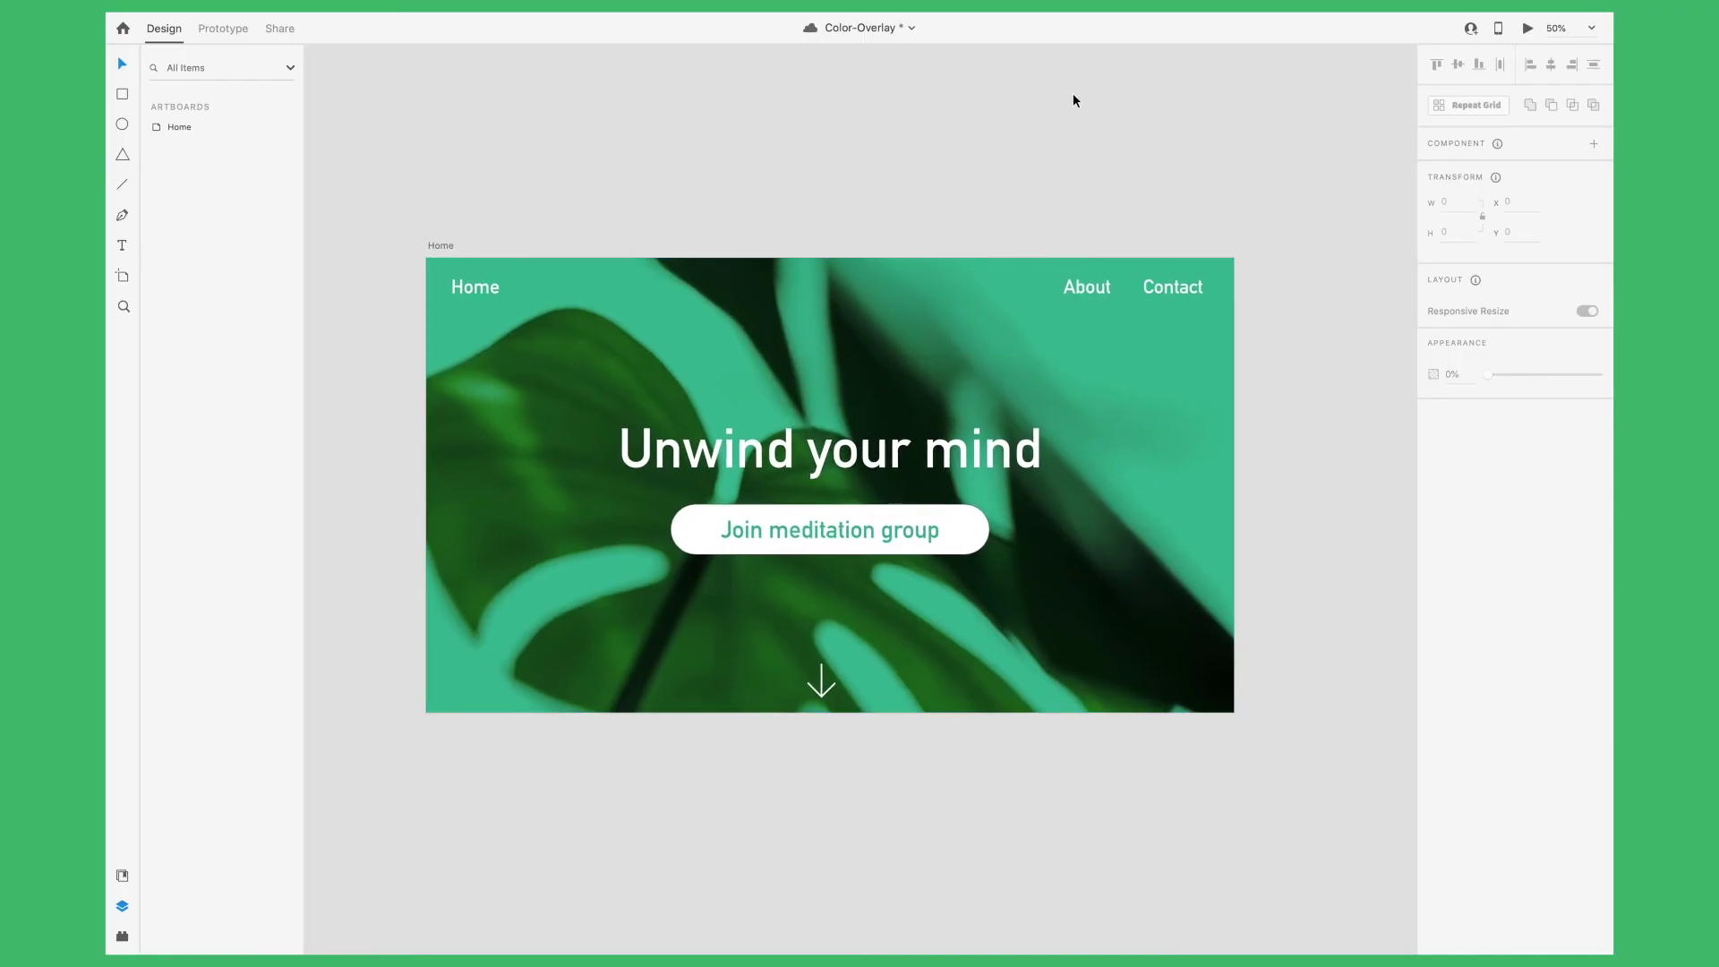
Toggle the green overlay rectangle's visibility off and on to compare the design with and without it
click(663, 300)
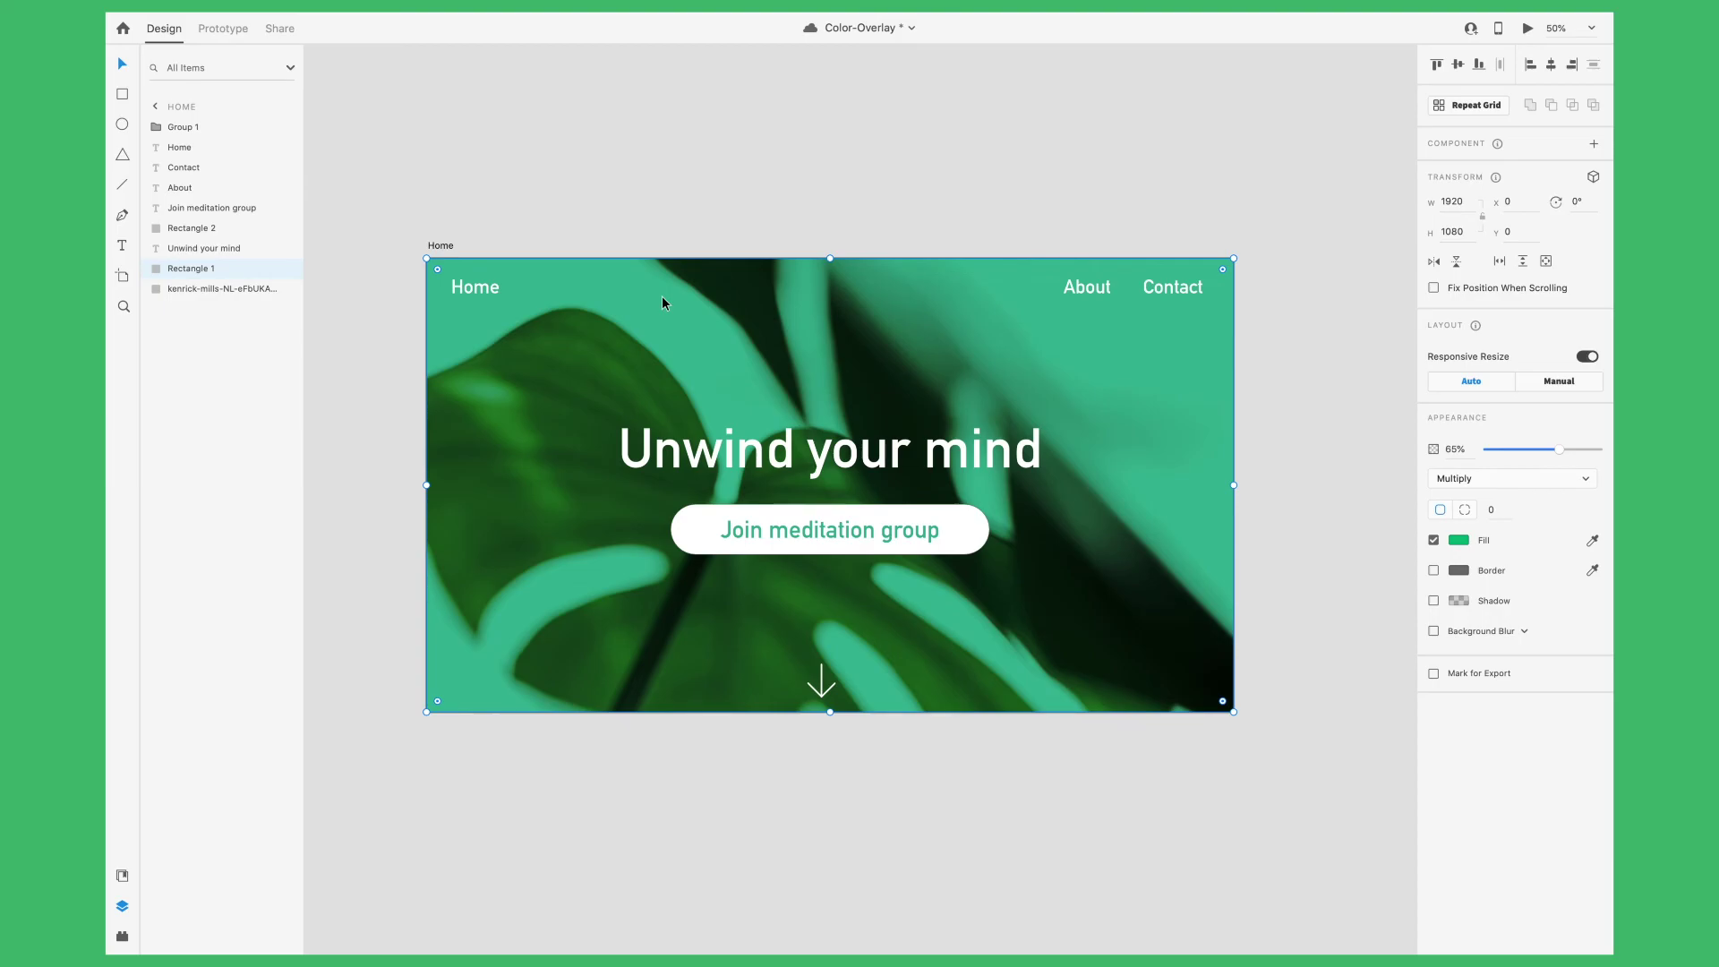
click(287, 270)
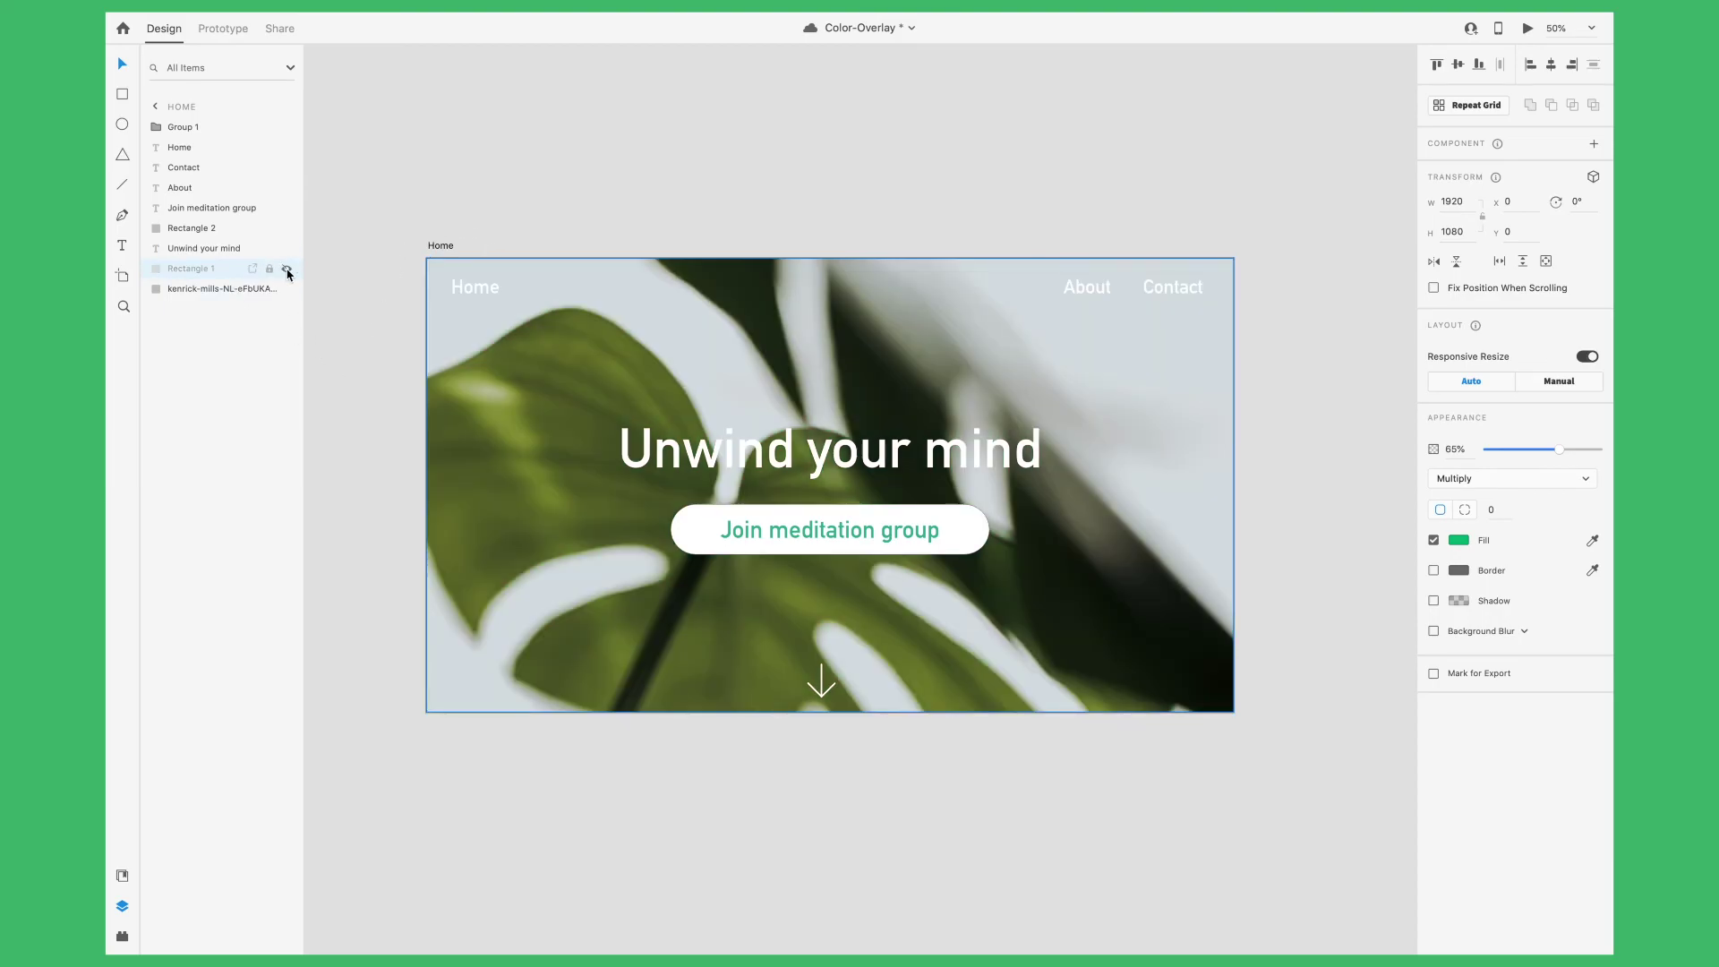
click(287, 270)
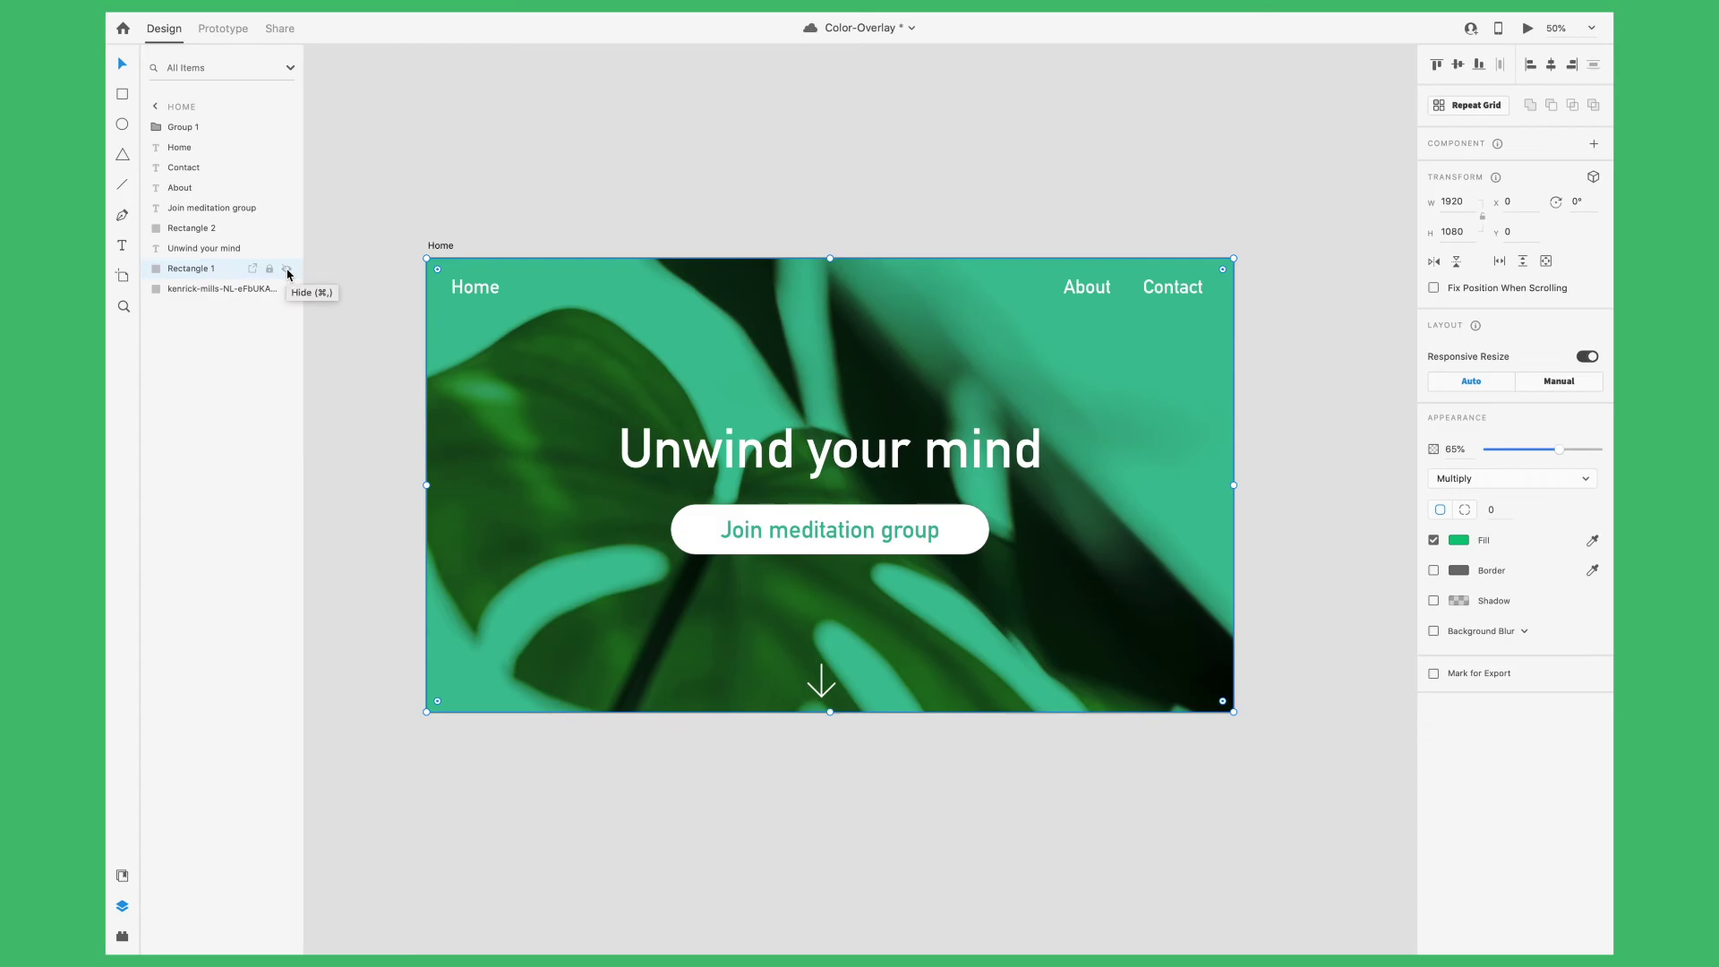
click(288, 269)
click(288, 269)
click(1029, 465)
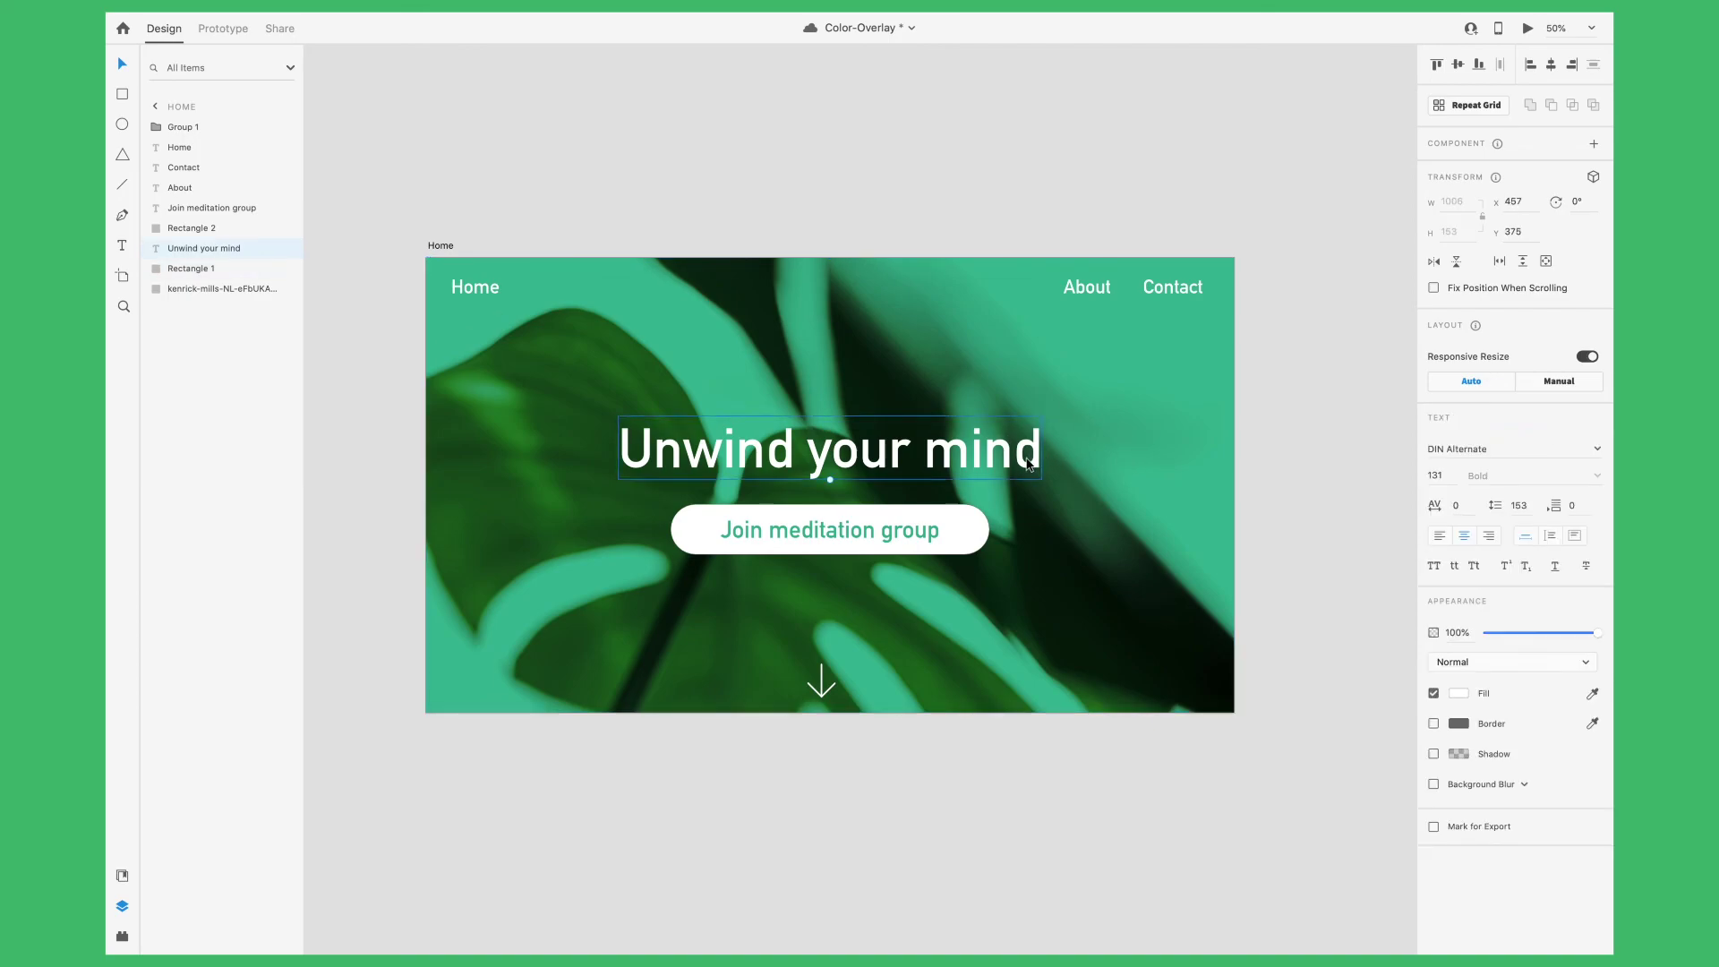
click(1103, 460)
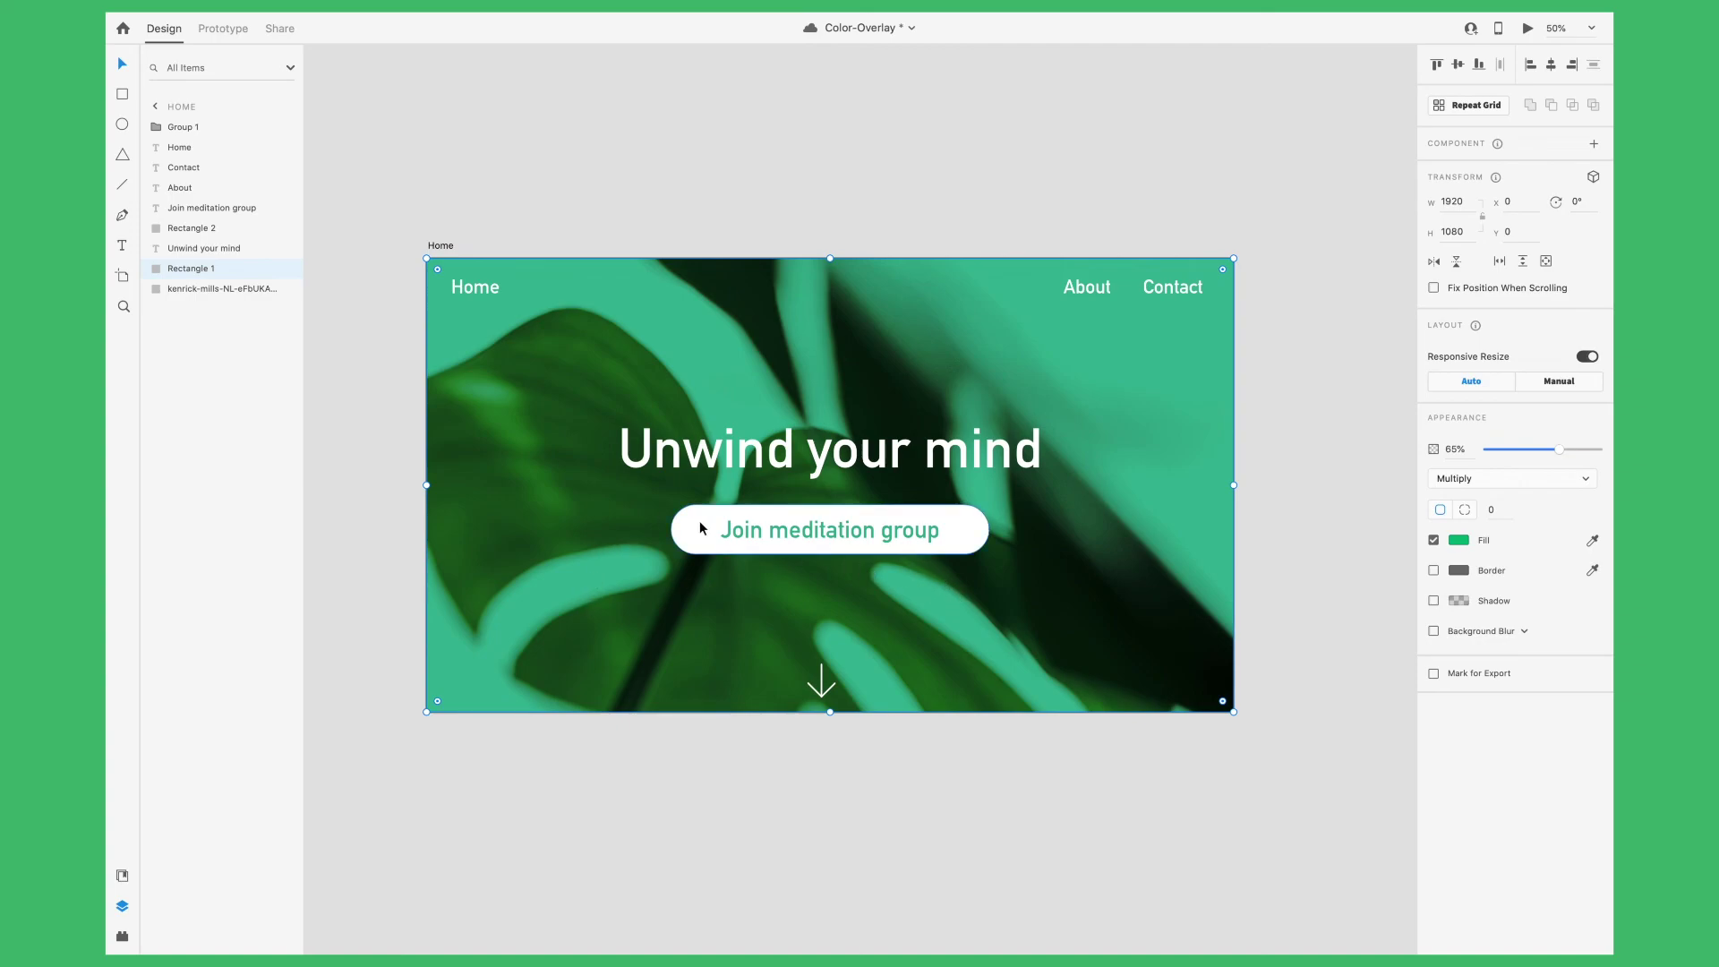
click(340, 439)
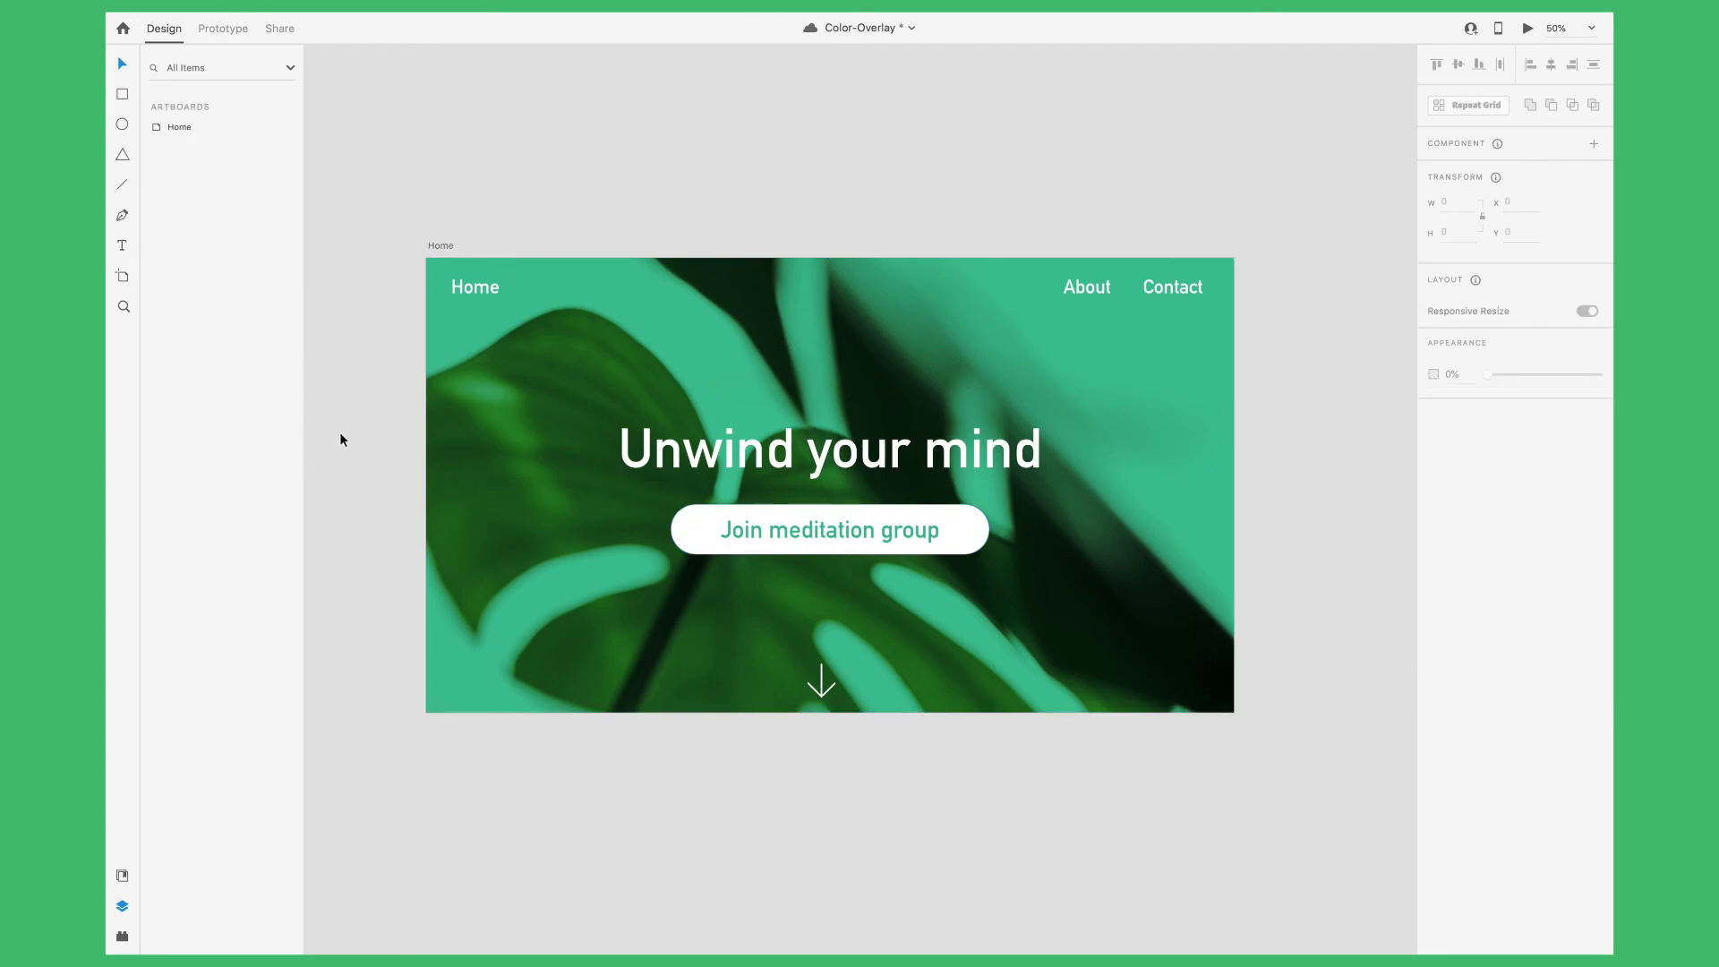